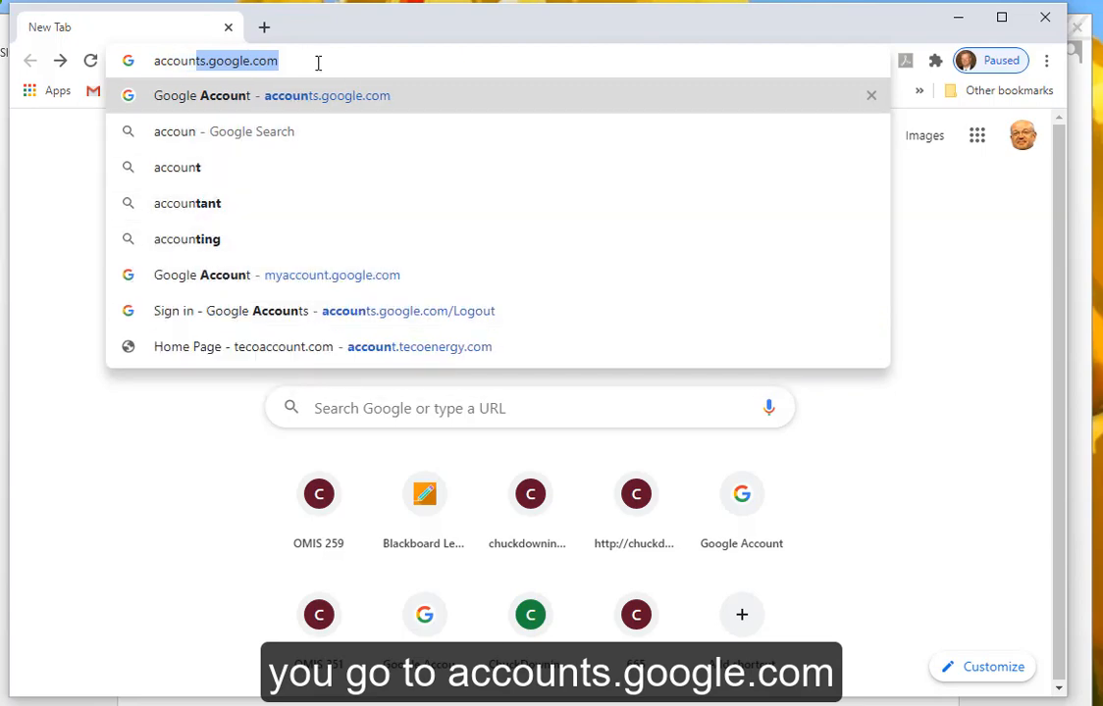
- Go to accounts.google.com to reach the signed-in Google Account home page
key("Return")
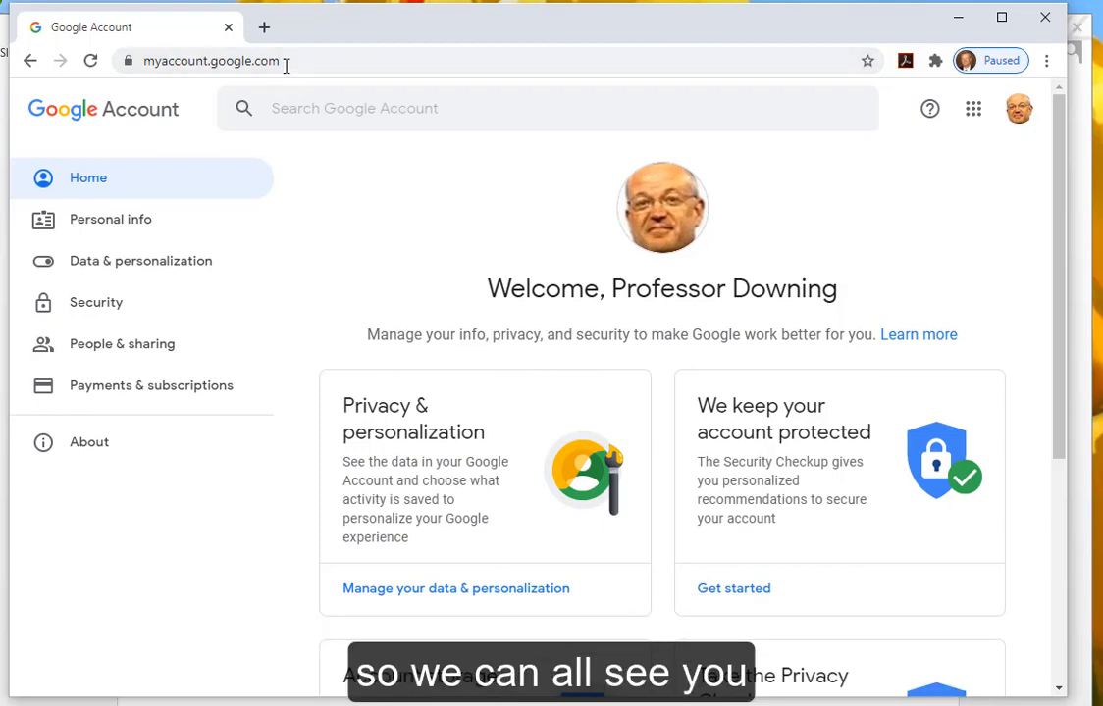
left_click(286, 62)
- Load sites.google.com and dismiss the welcome message
type("sites")
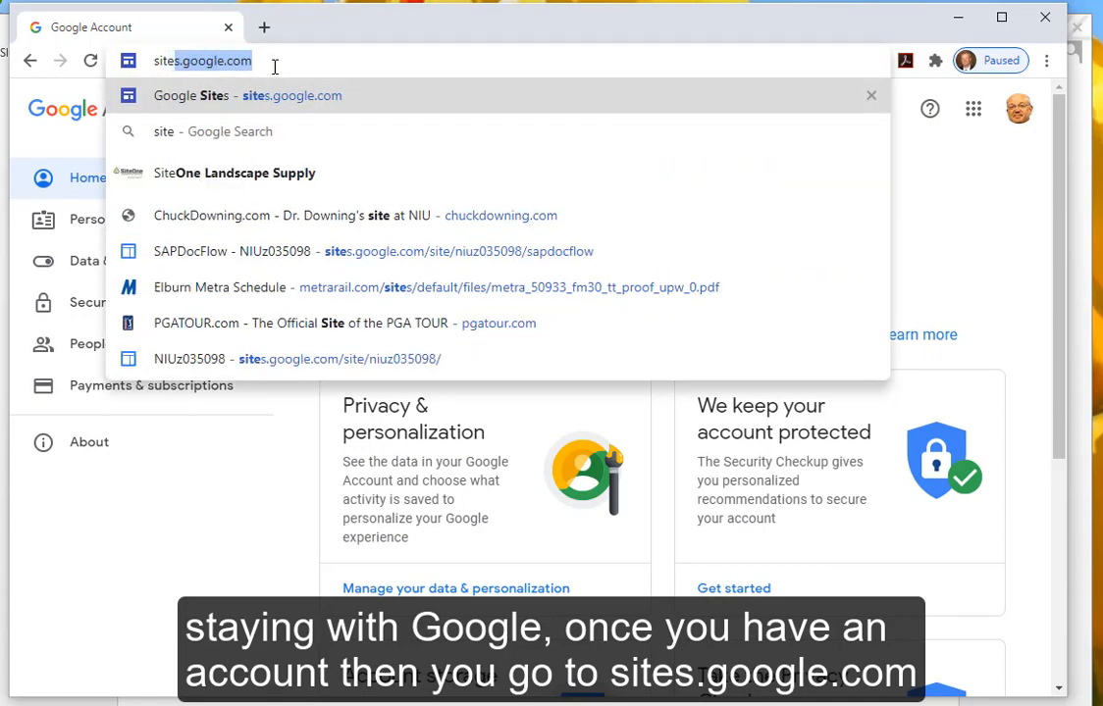
key("Return")
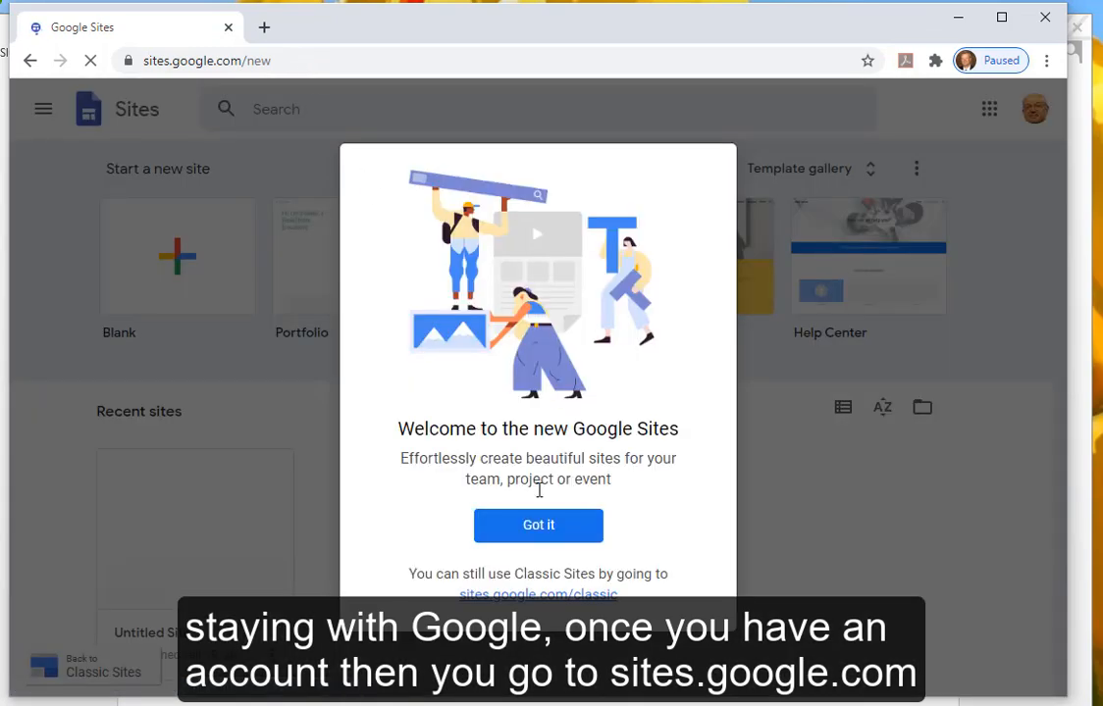
left_click(526, 531)
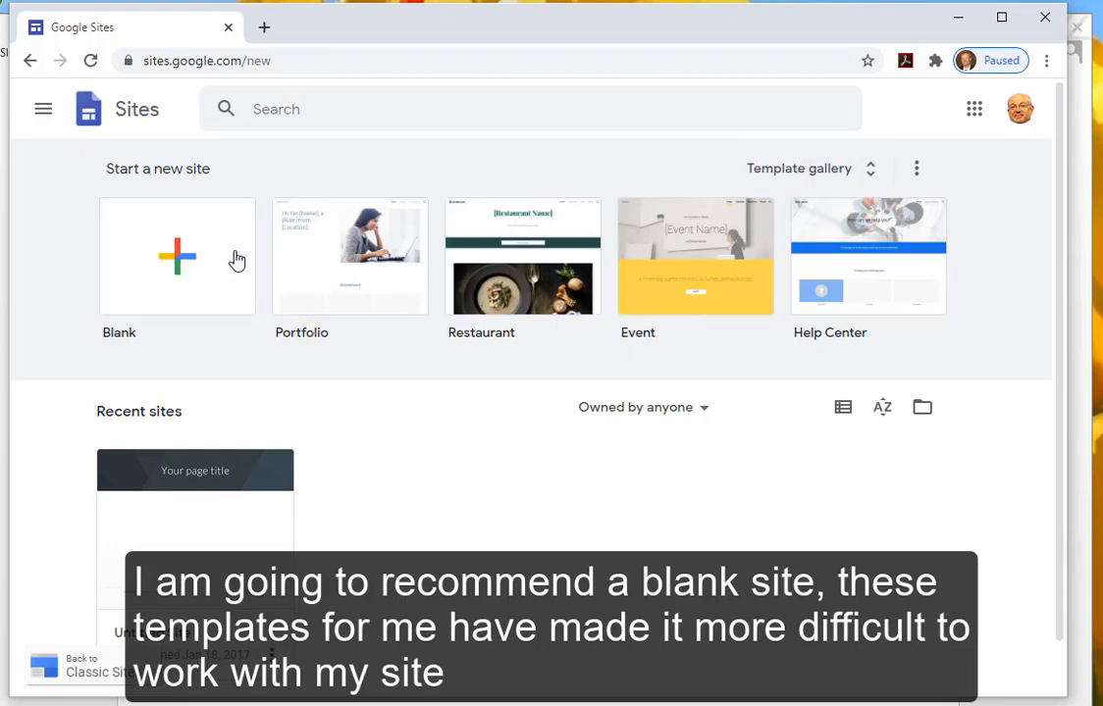
- Start a Blank site and apply the Aristotle theme
left_click(175, 257)
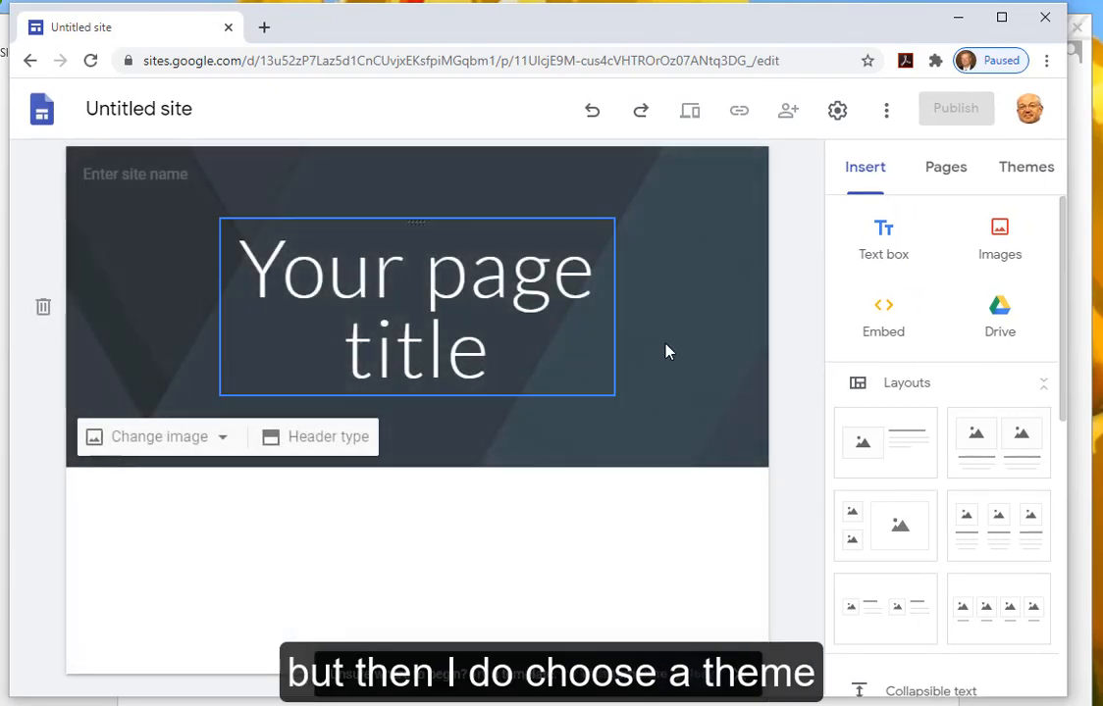
left_click(1026, 175)
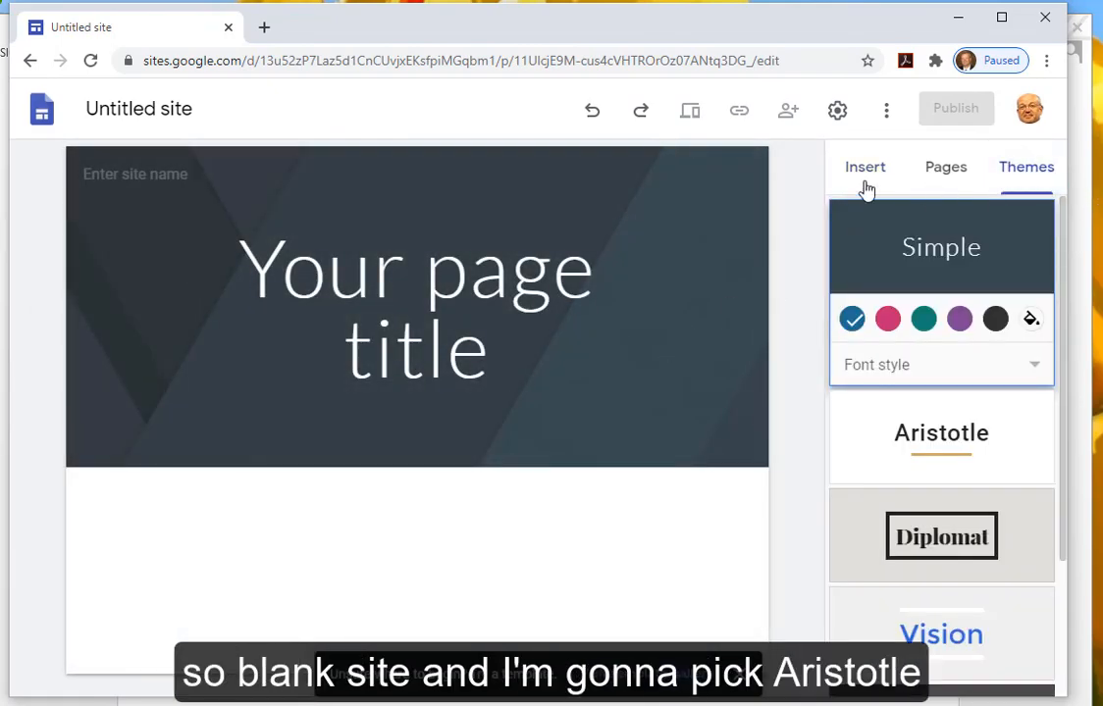
left_click(944, 444)
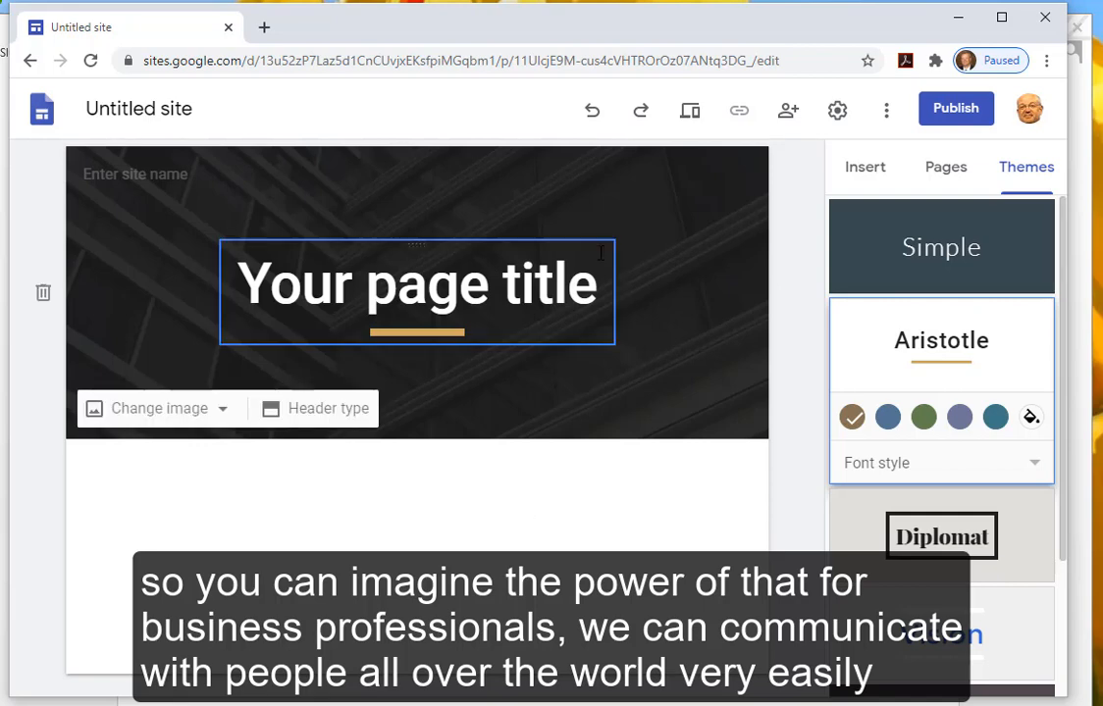
- Replace the placeholder page title with 'Professor Downing's Page'
left_click(451, 284)
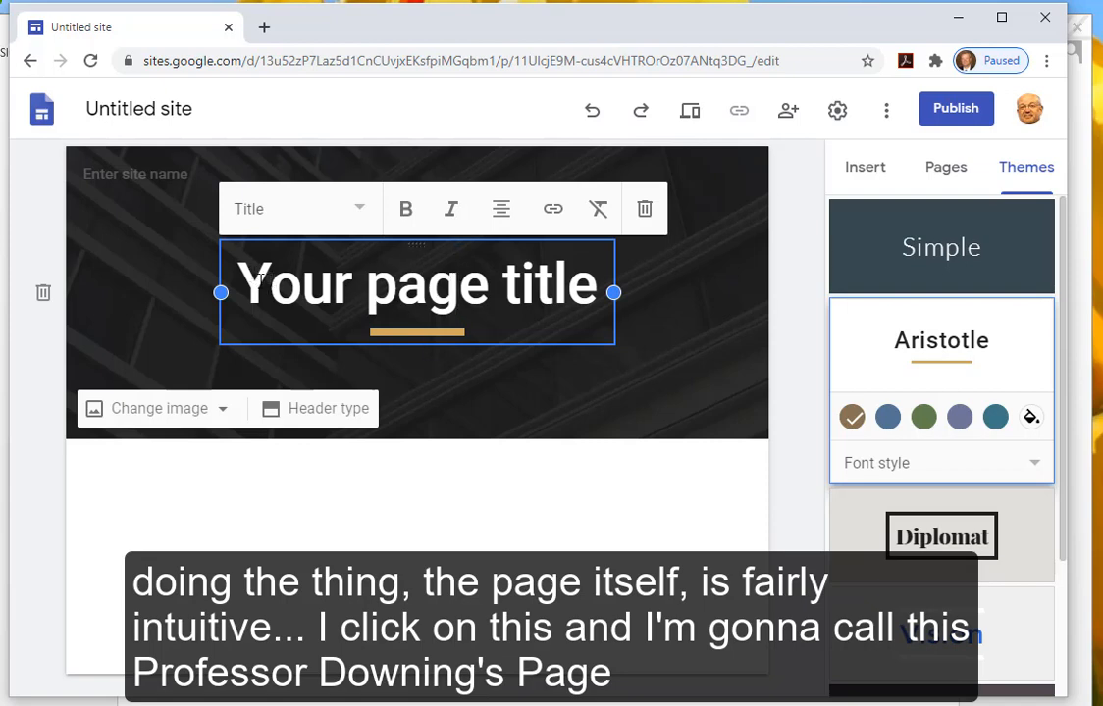
left_click_drag(218, 245, 591, 267)
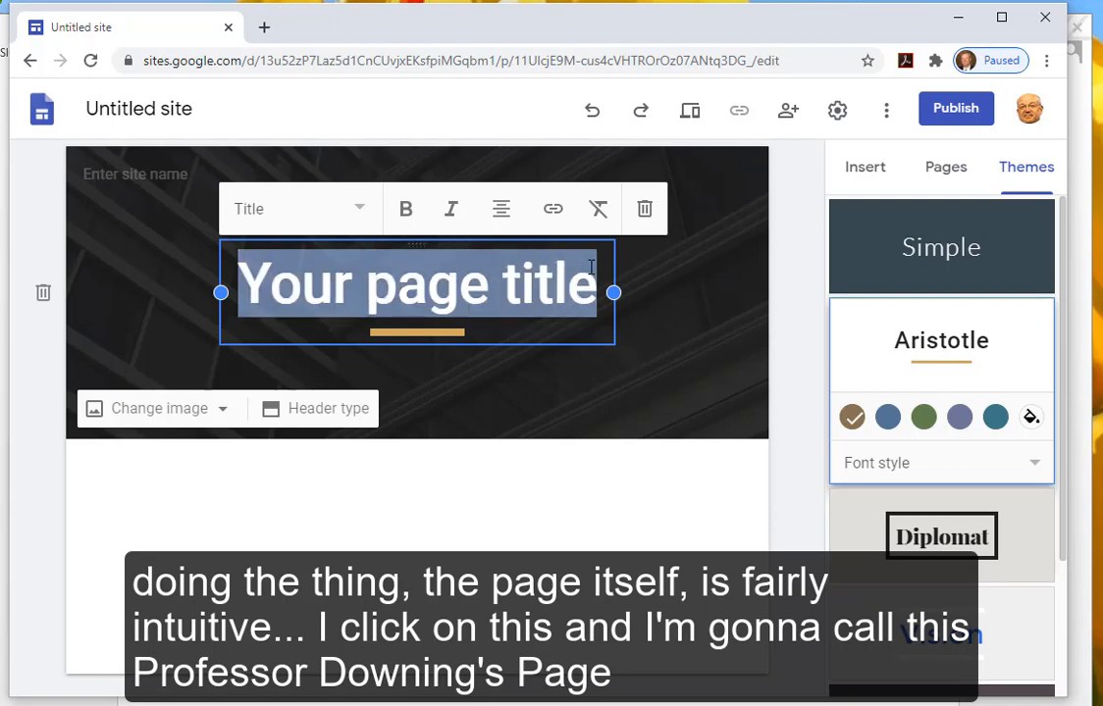
type("Professo")
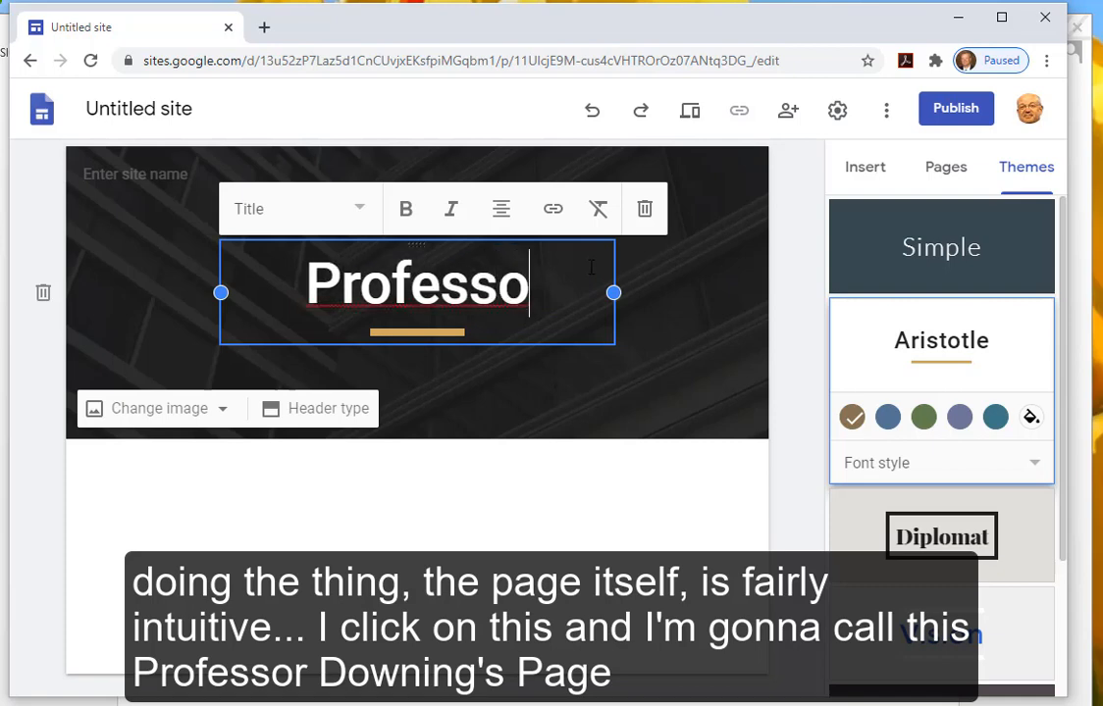
type("r Downing'")
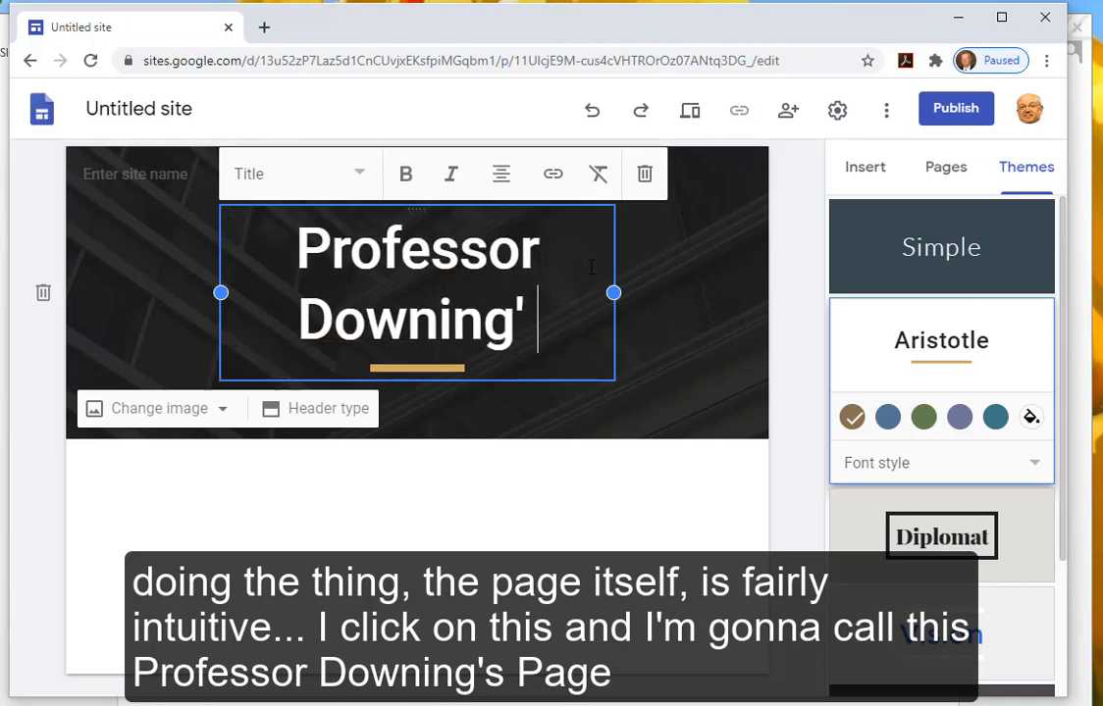
key("BackSpace")
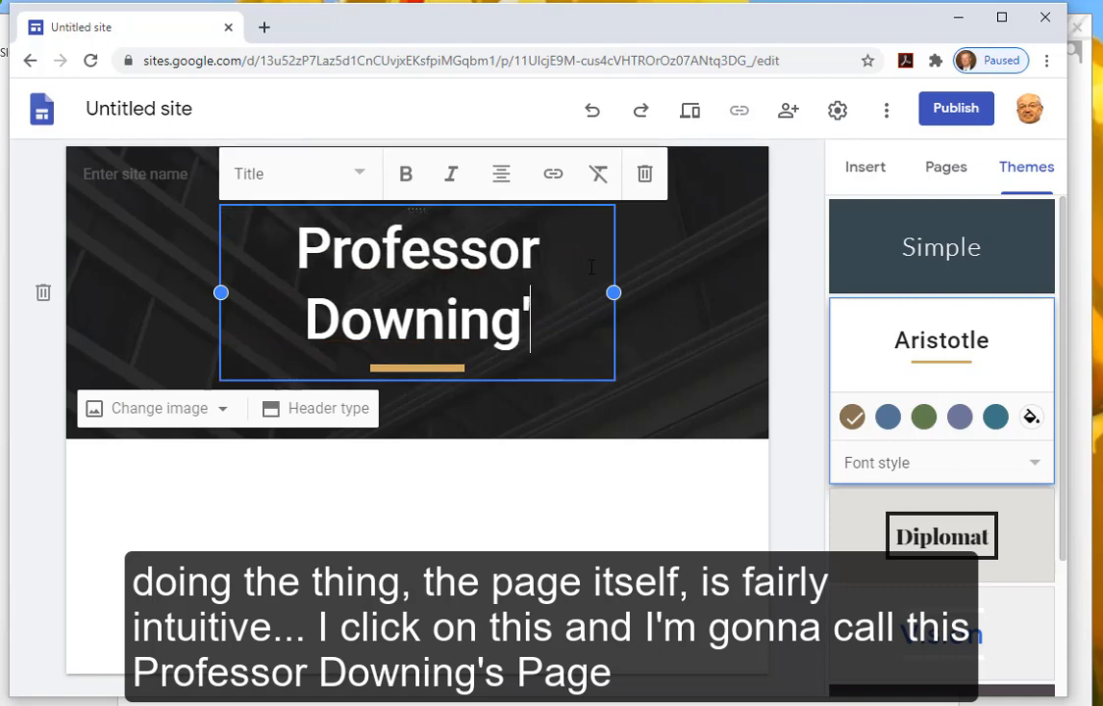
type("s Page")
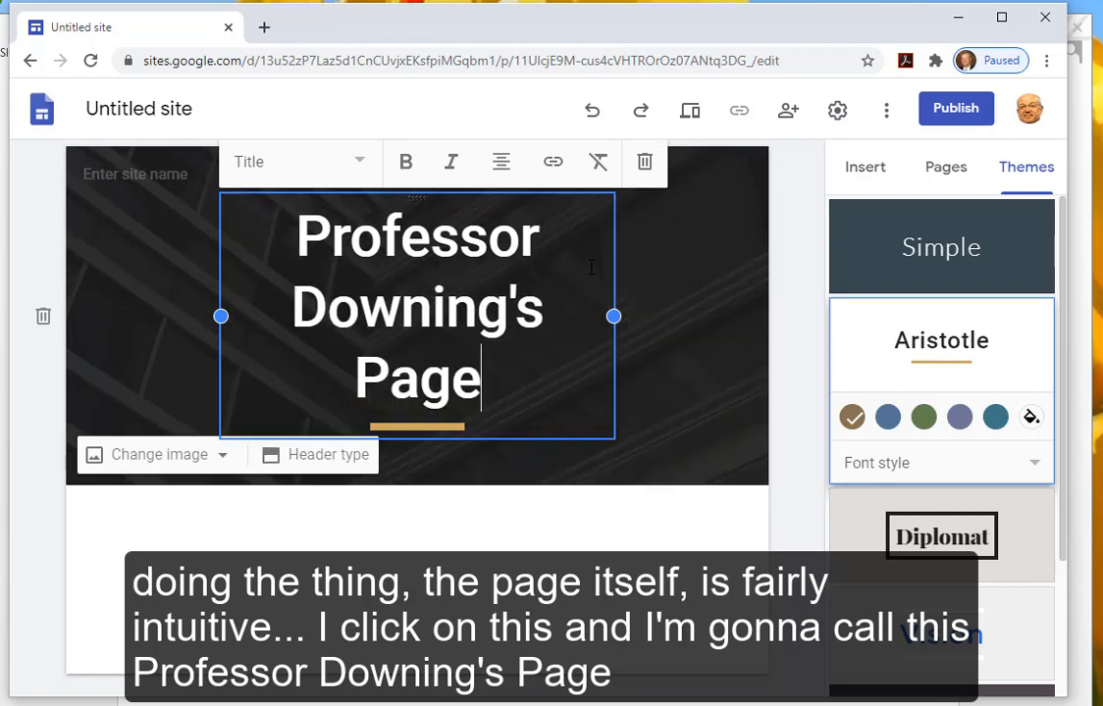
- Widen the title box to fit one line and set the title to Heading style
left_click_drag(221, 316, 119, 315)
left_click_drag(613, 293, 763, 293)
left_click_drag(147, 218, 481, 324)
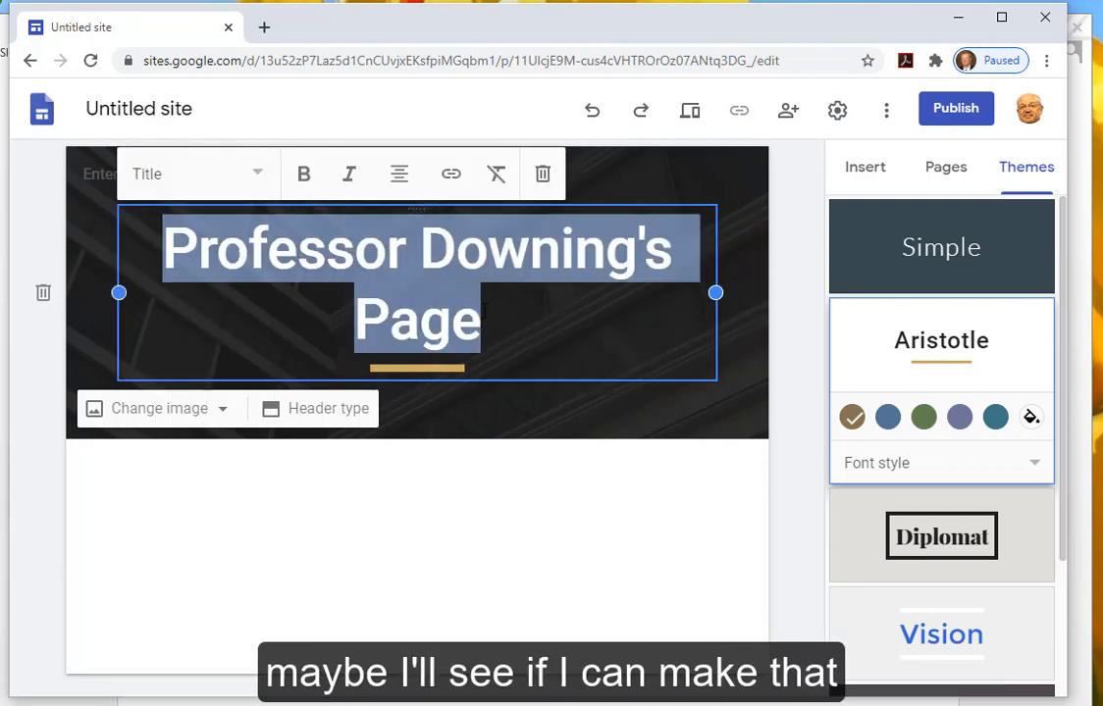
left_click(259, 177)
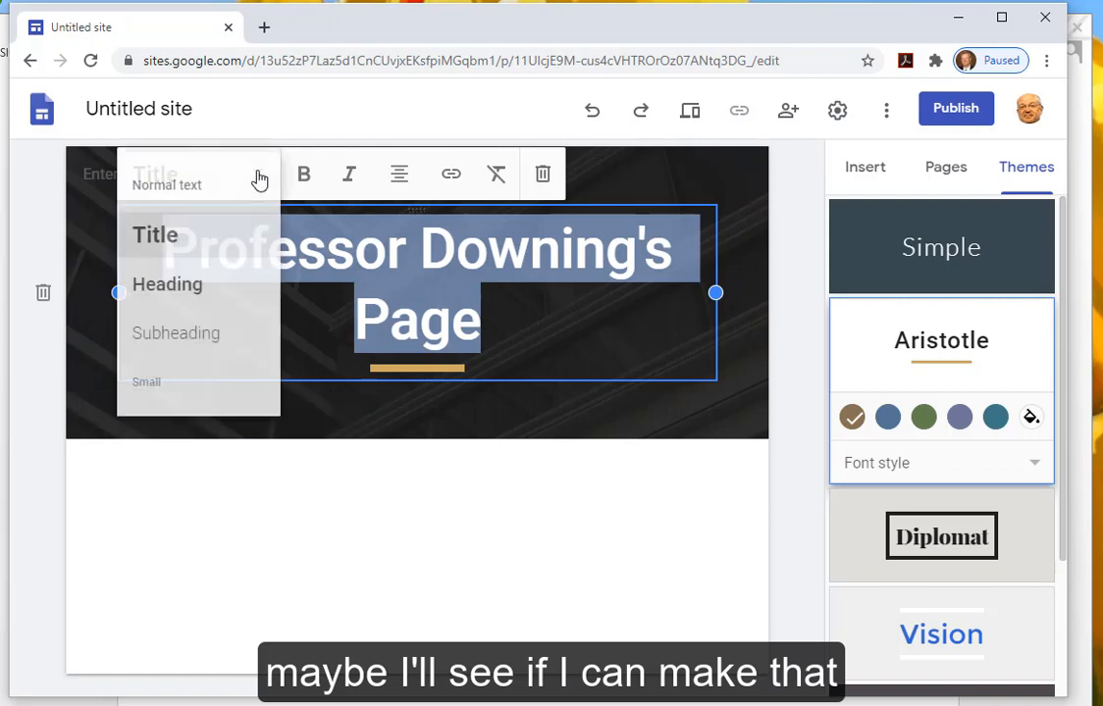
left_click(192, 285)
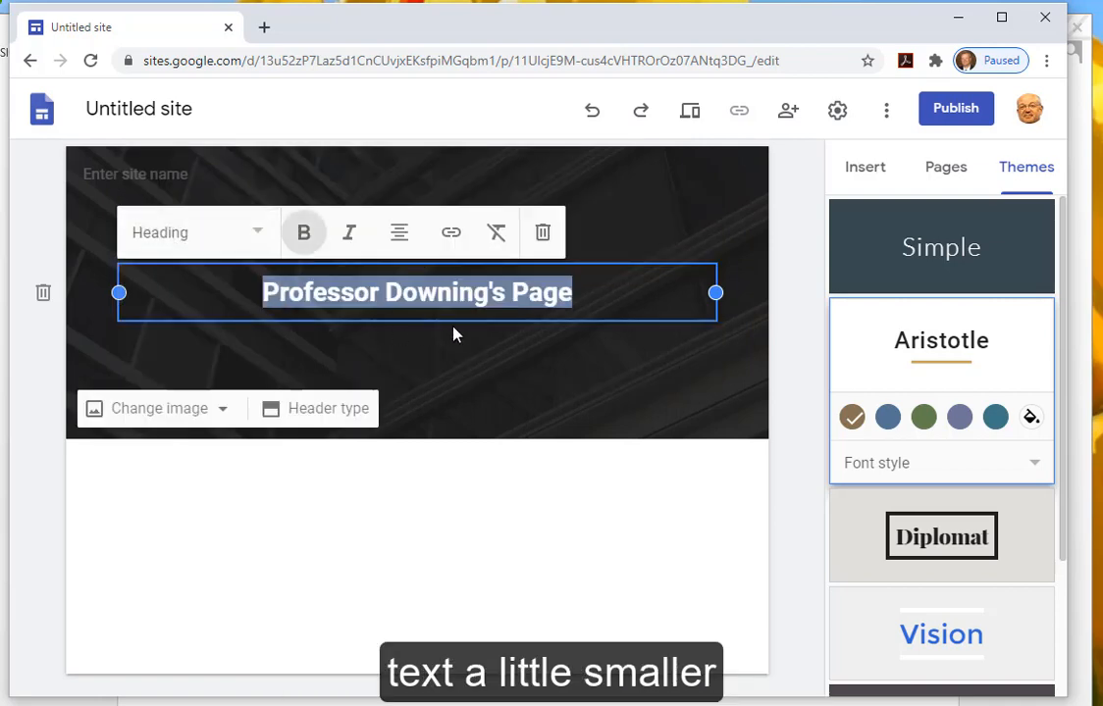
left_click(262, 236)
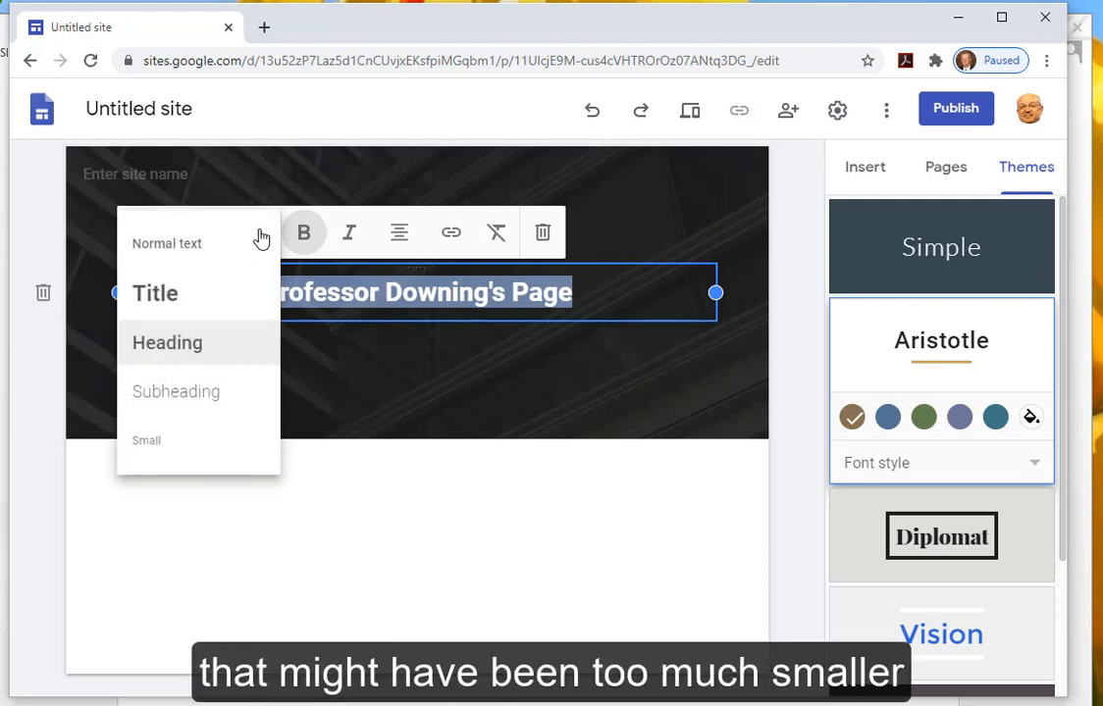
left_click(198, 394)
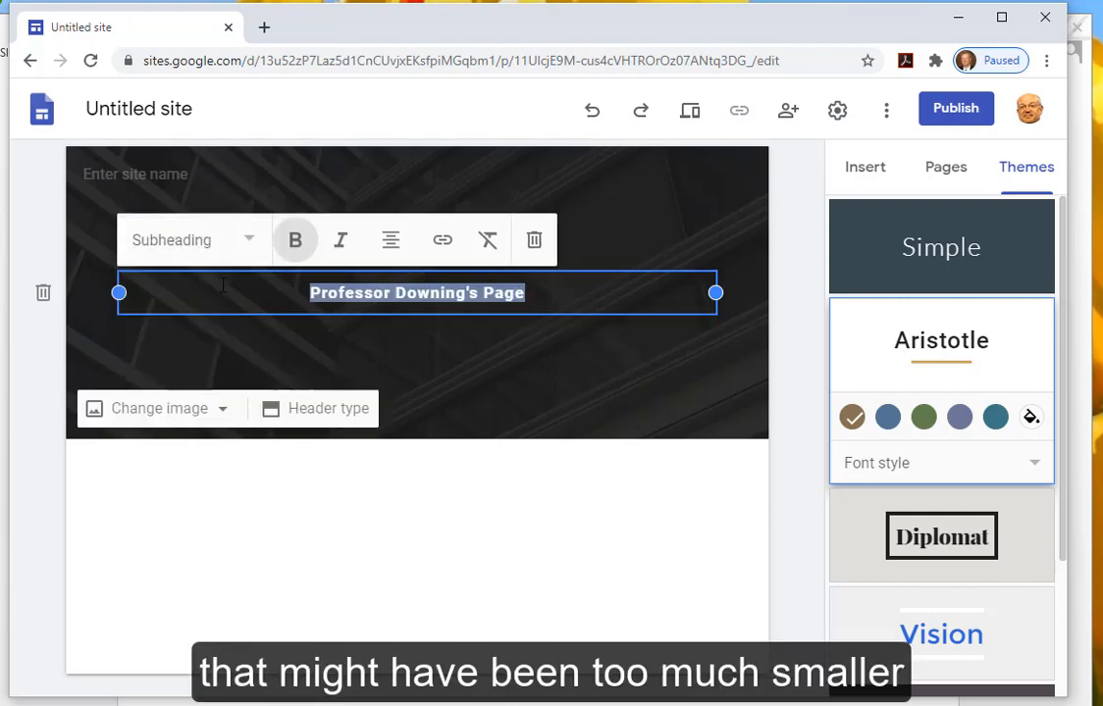
left_click(246, 241)
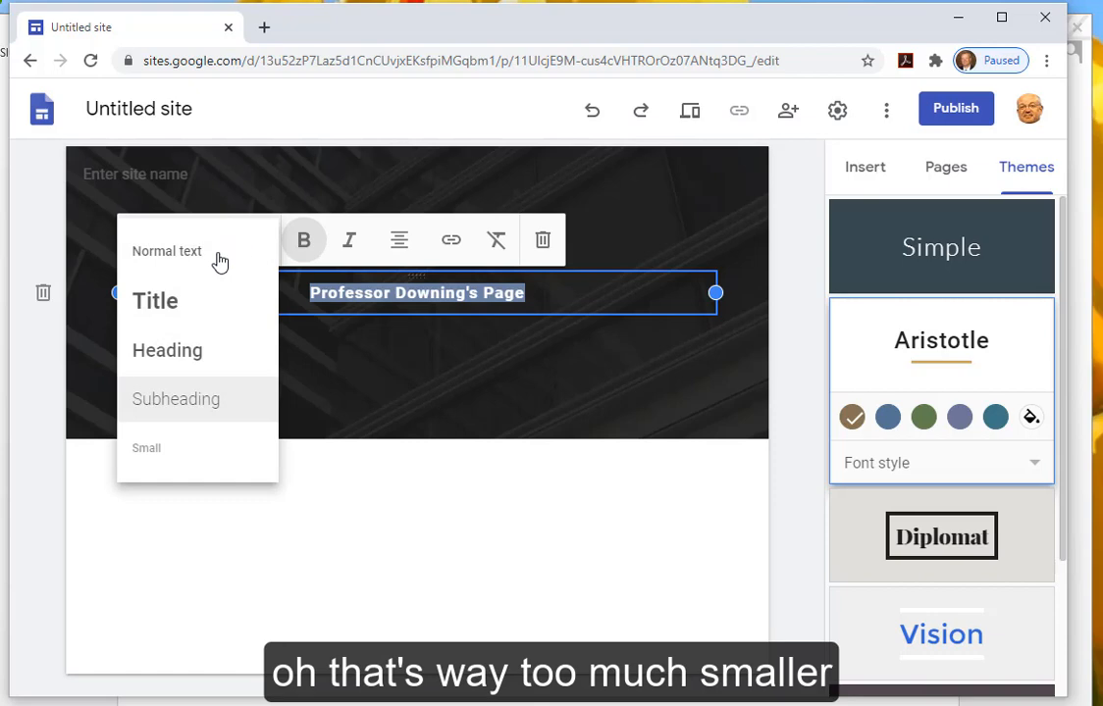
left_click(209, 253)
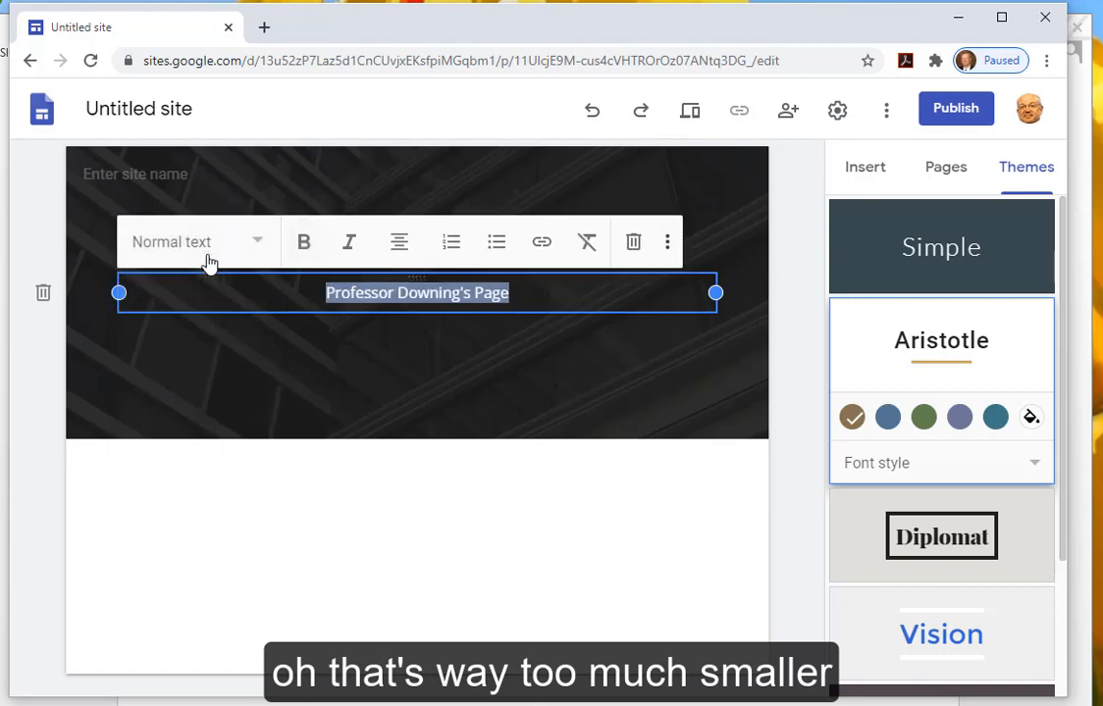
left_click(260, 246)
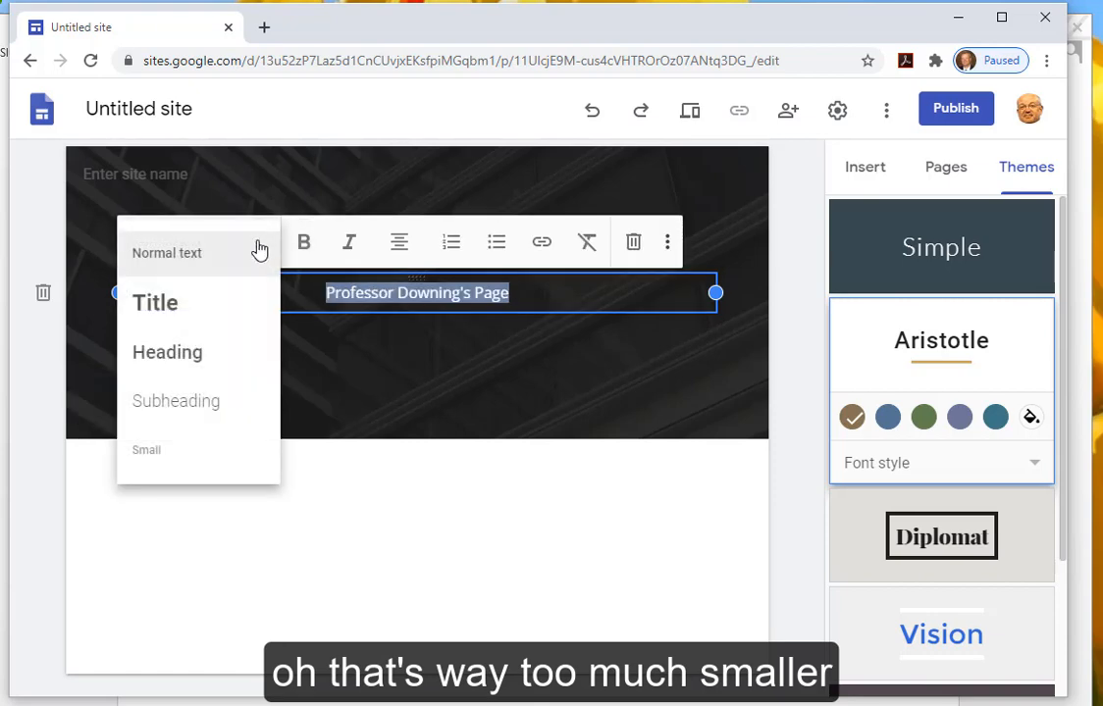
left_click(192, 355)
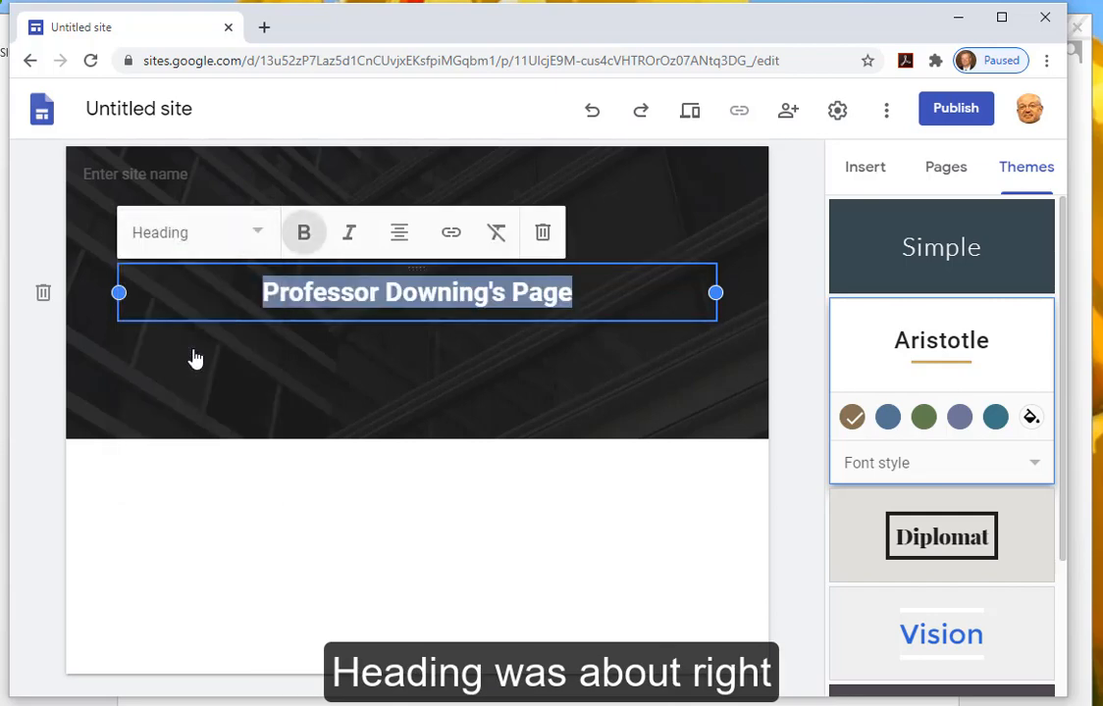
left_click(702, 406)
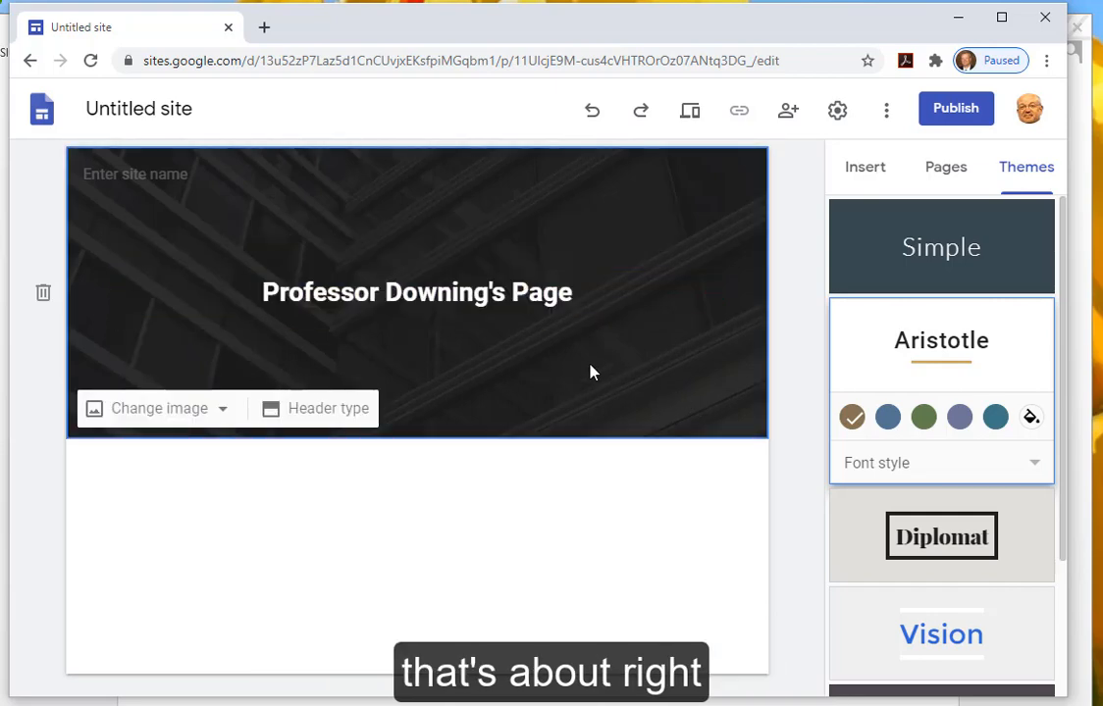
left_click(211, 114)
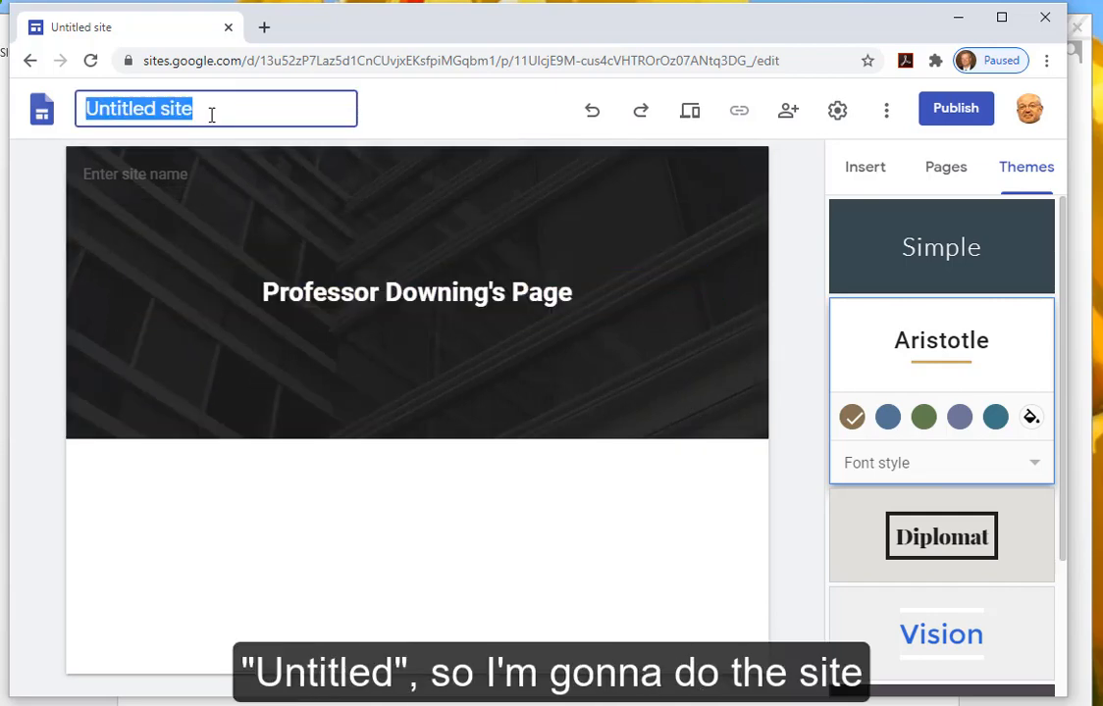
- Enter 'Professor Downing's Page' as the site name in the top-left name box
type("Professor ")
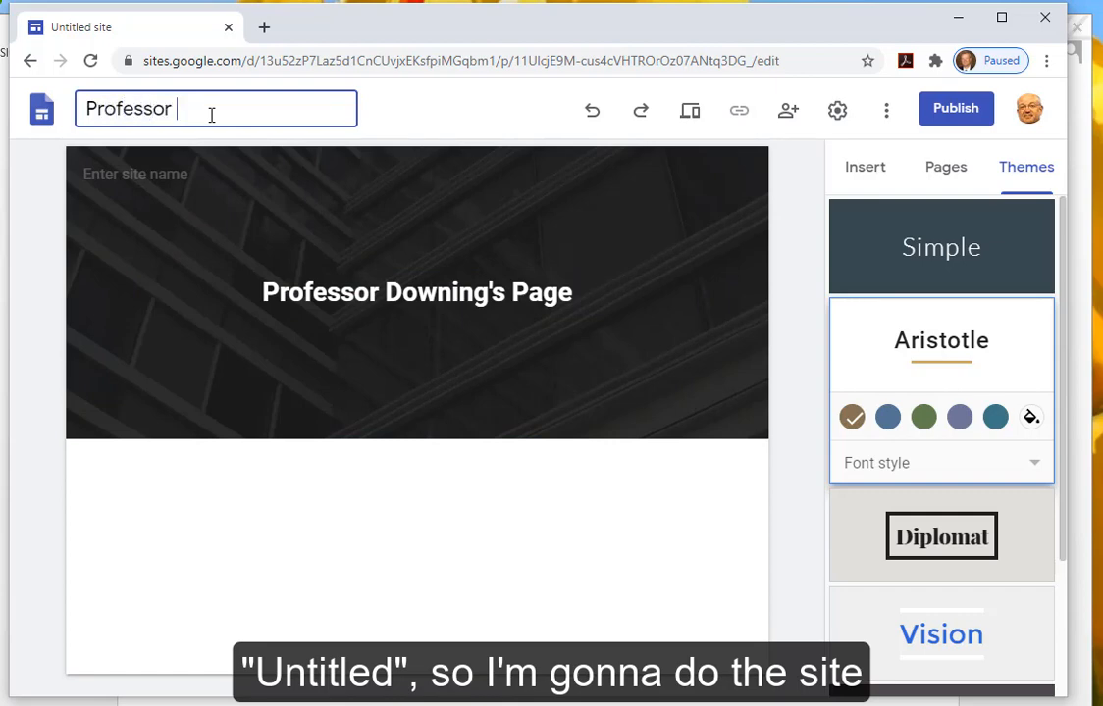
type("Downing's Page")
left_click(480, 271)
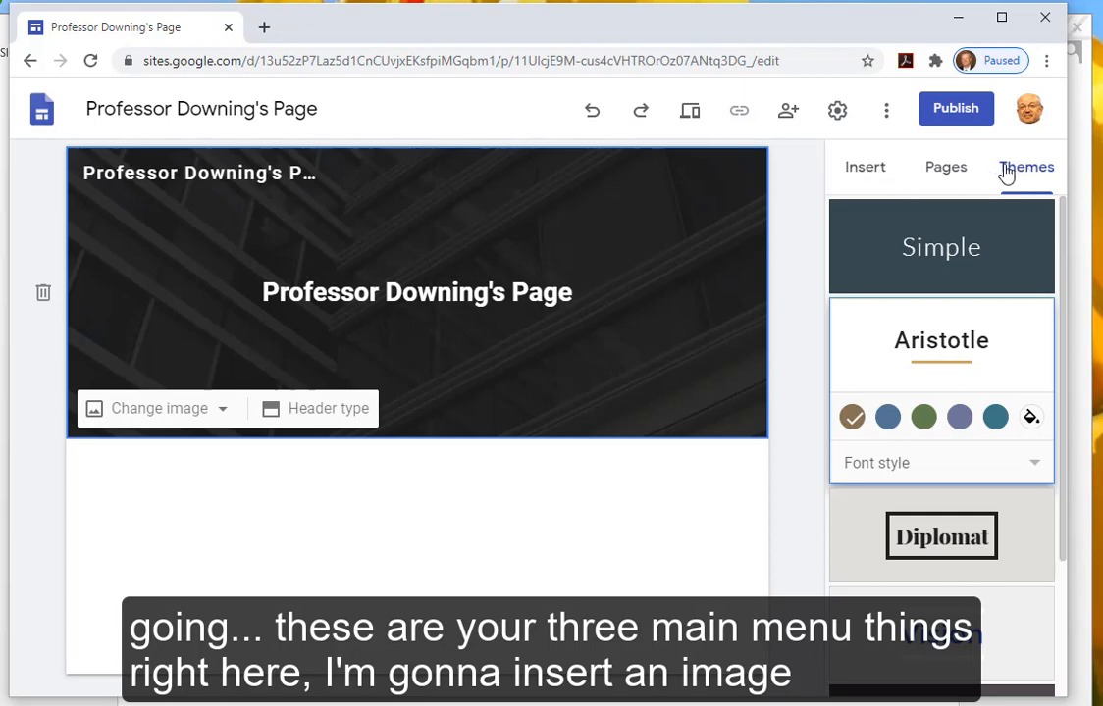
- Upload the newest headshot JPG from USB30FD (E:) > OMIS Classes onto the page
left_click(869, 170)
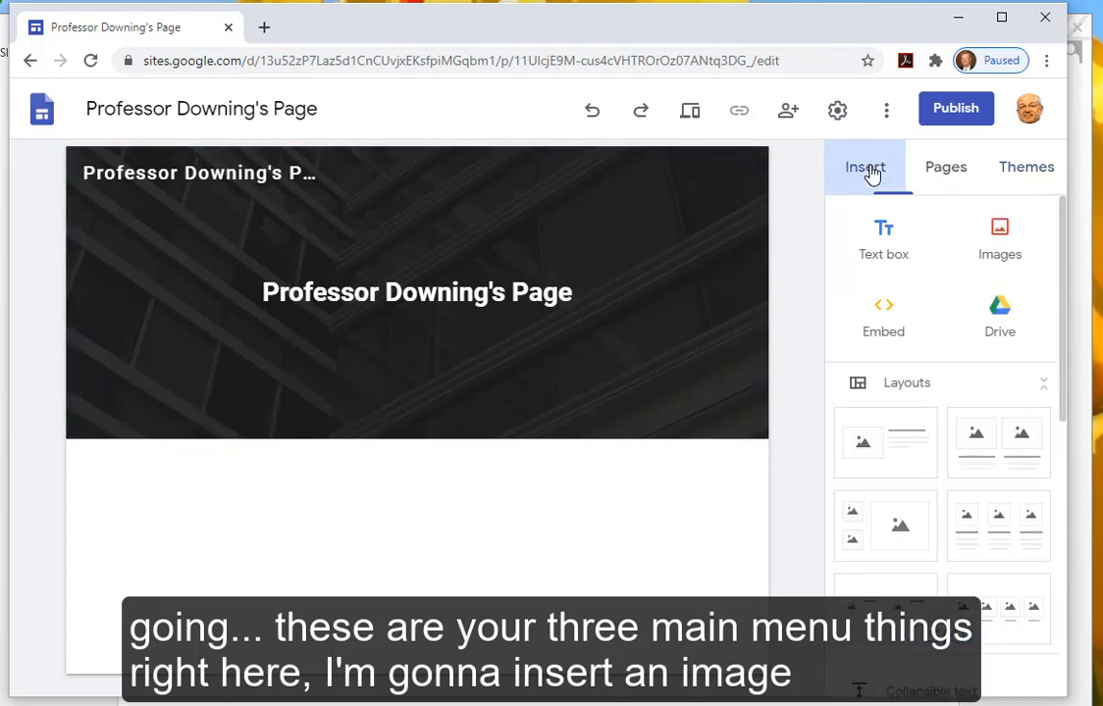
left_click(998, 232)
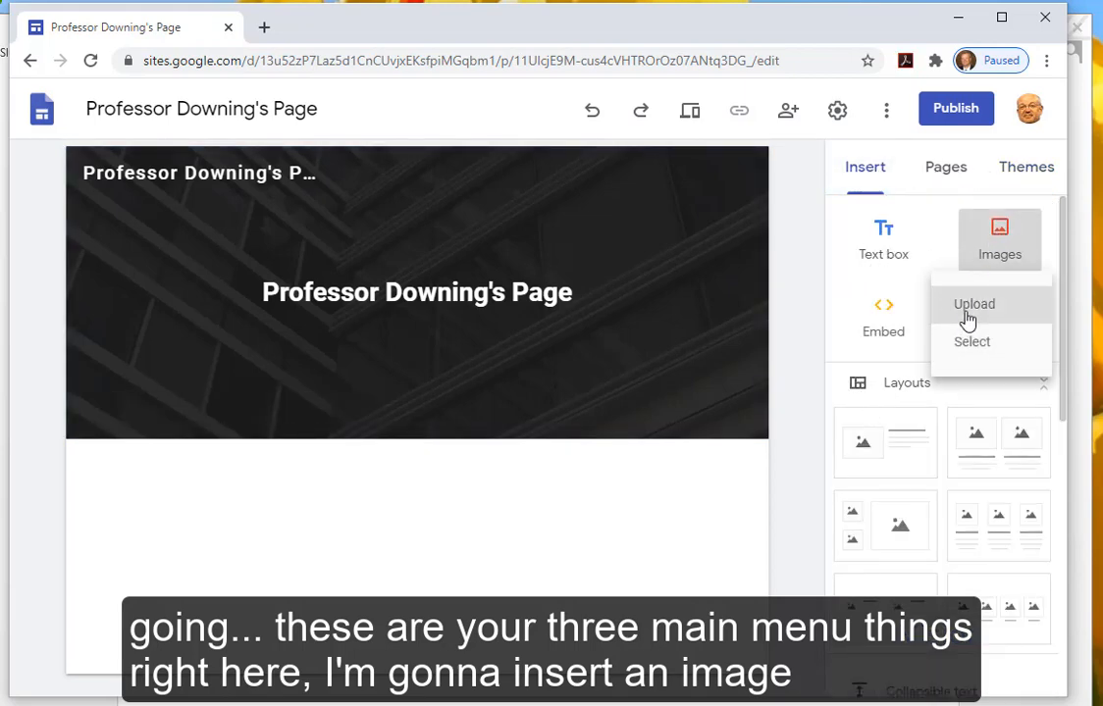
left_click(970, 314)
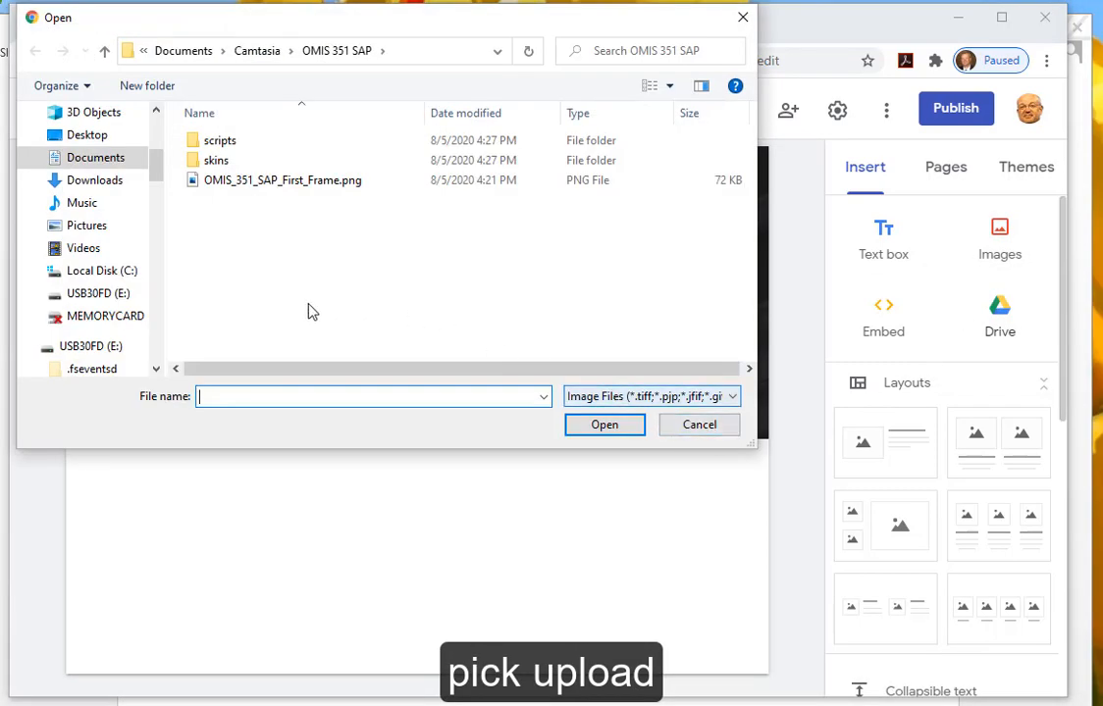
left_click(106, 295)
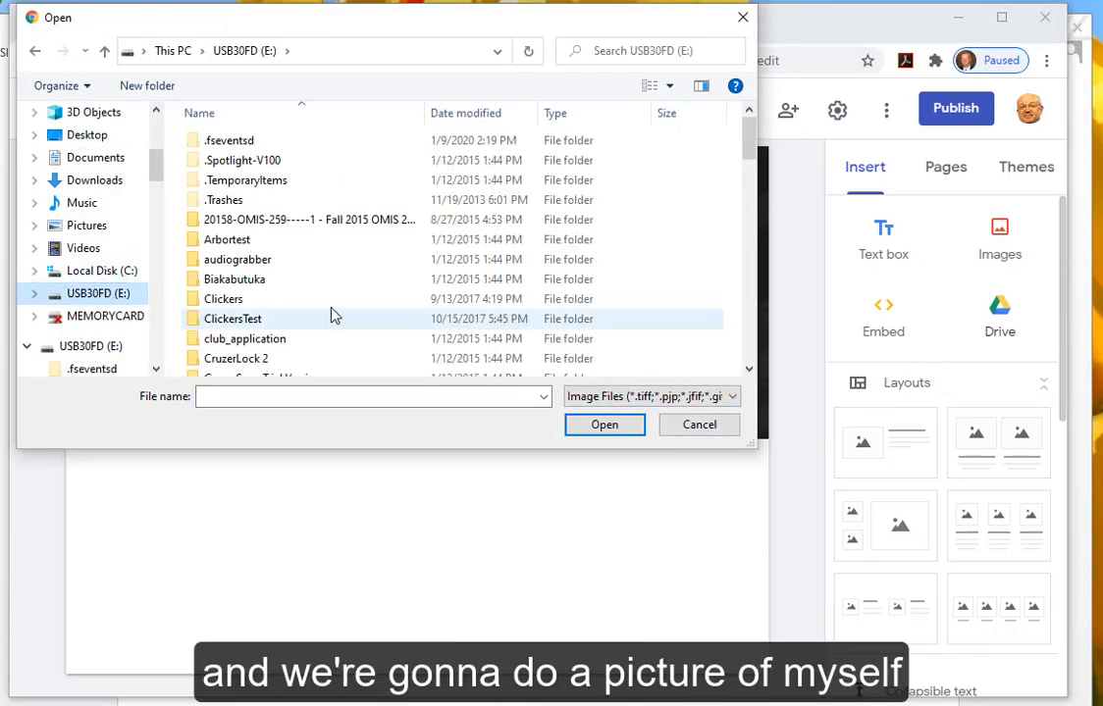
scroll(335, 299, "down", 3)
scroll(334, 285, "down", 5)
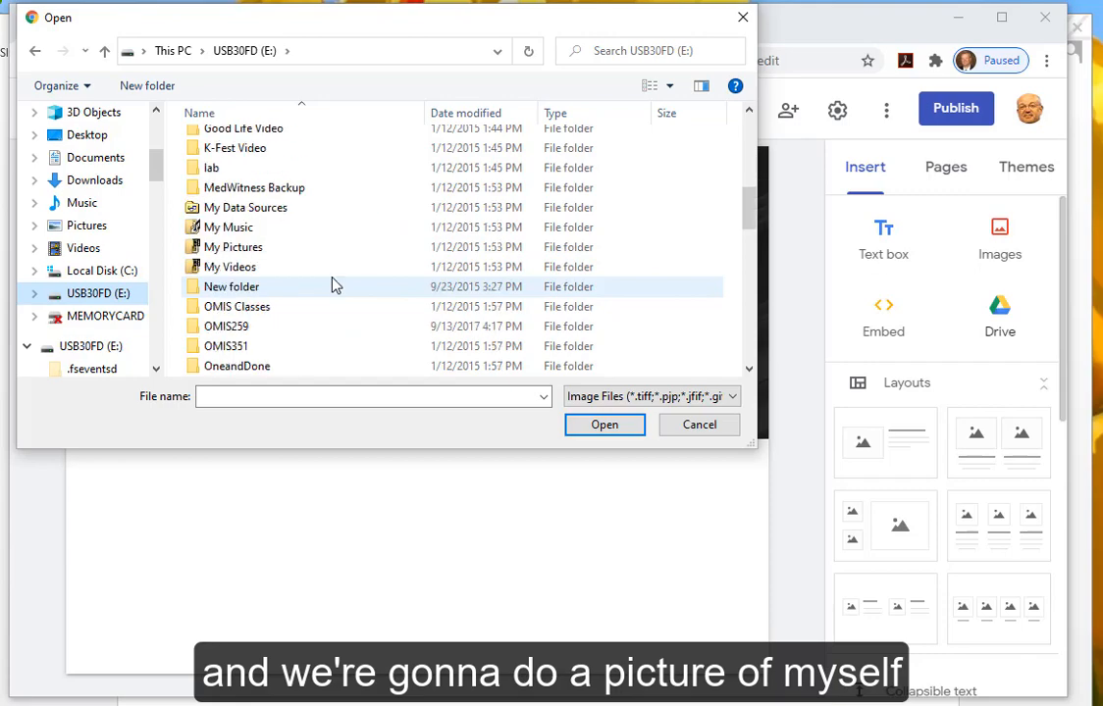
double_click(272, 252)
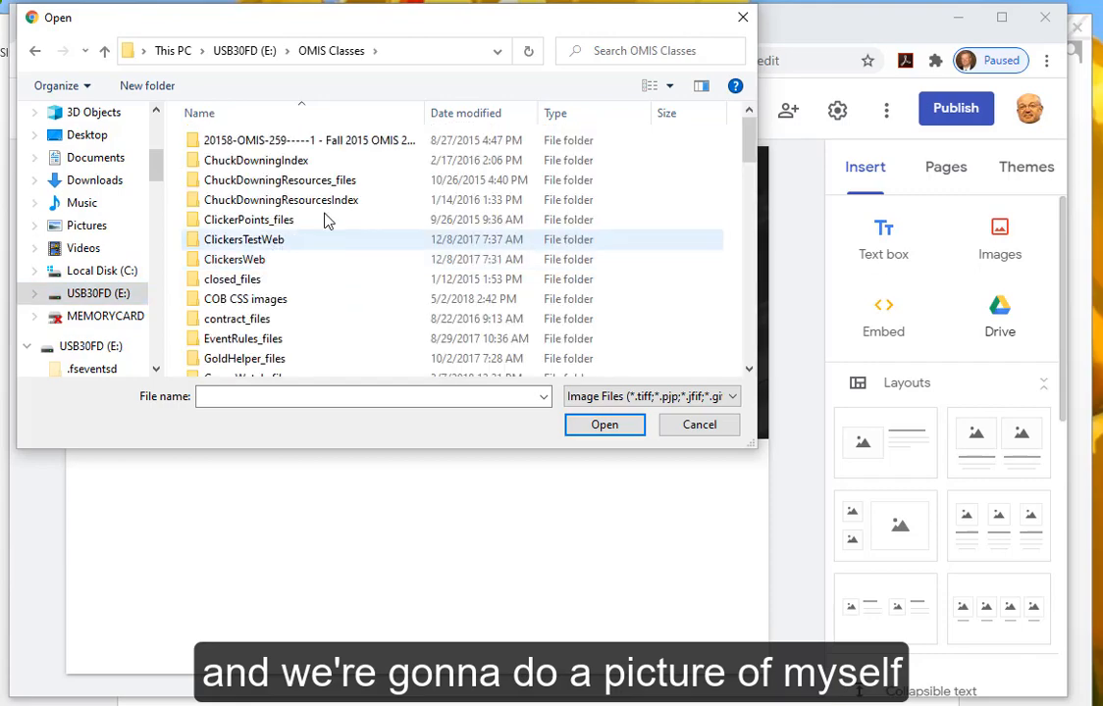
left_click(446, 116)
left_click(305, 147)
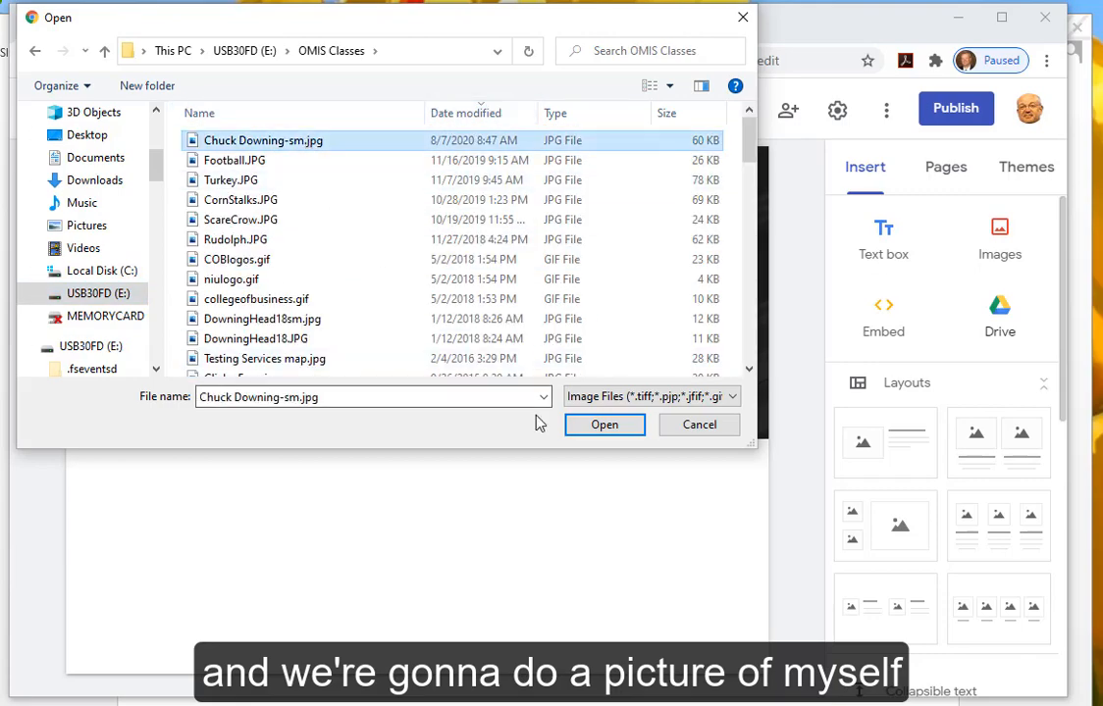
left_click(589, 429)
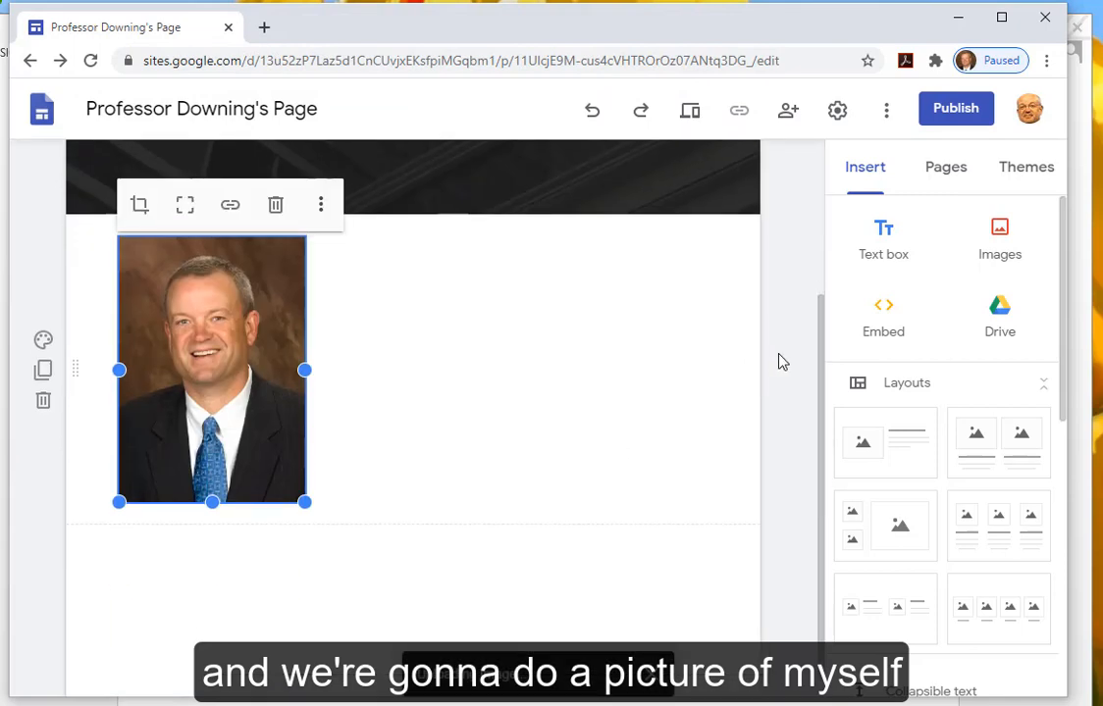
scroll(764, 362, "up", 3)
- Move the headshot into the header left of the title and enlarge it slightly
left_click_drag(202, 537, 117, 247)
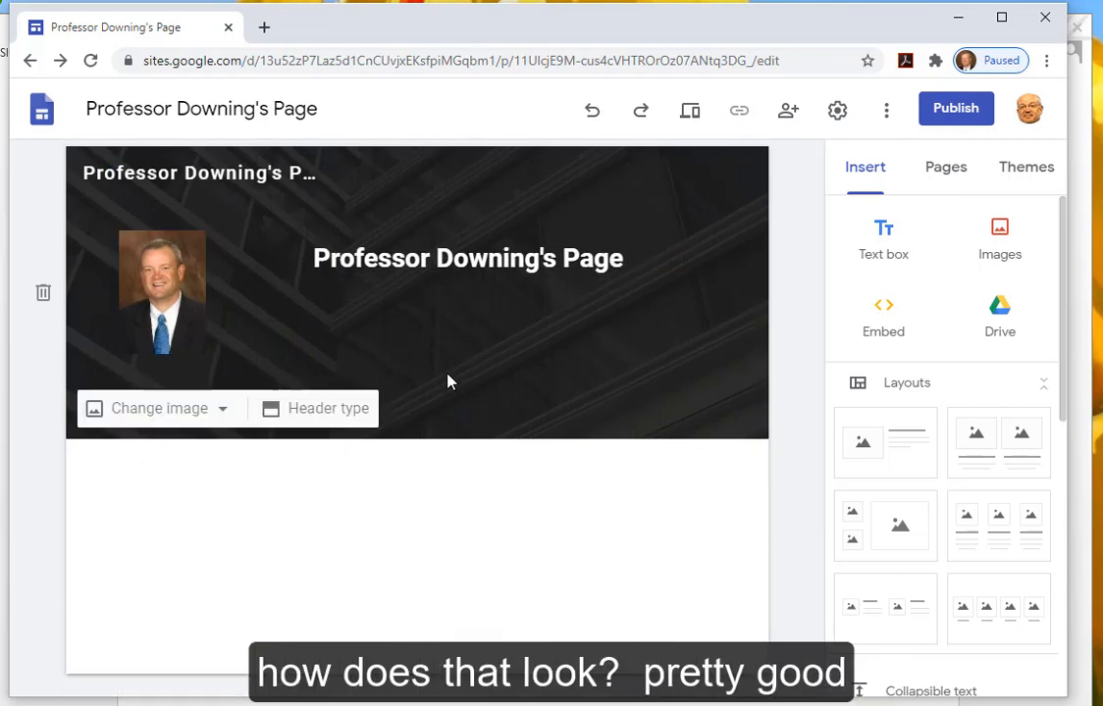
left_click(162, 294)
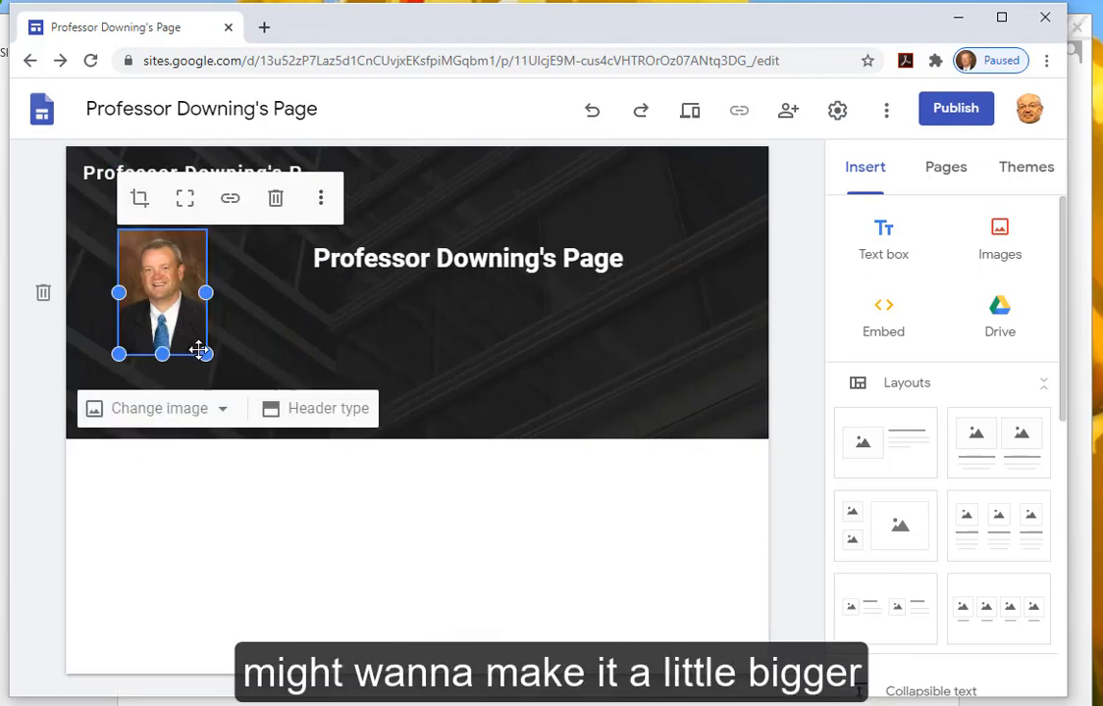
left_click_drag(206, 352, 255, 378)
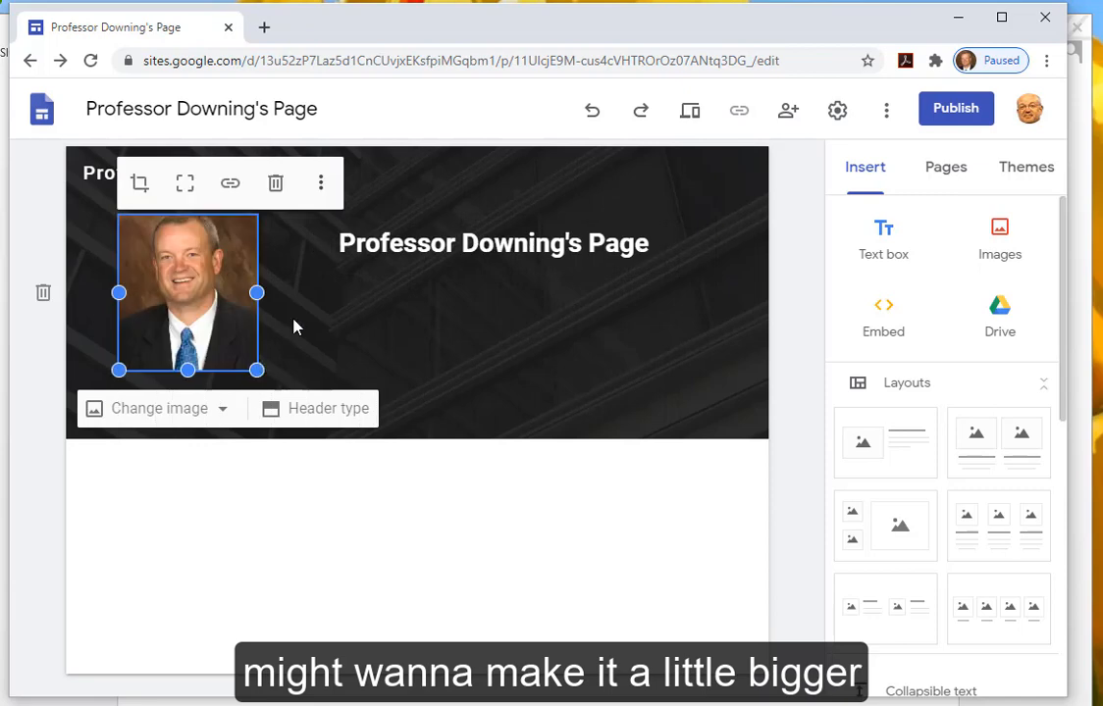
left_click(470, 347)
left_click(219, 288)
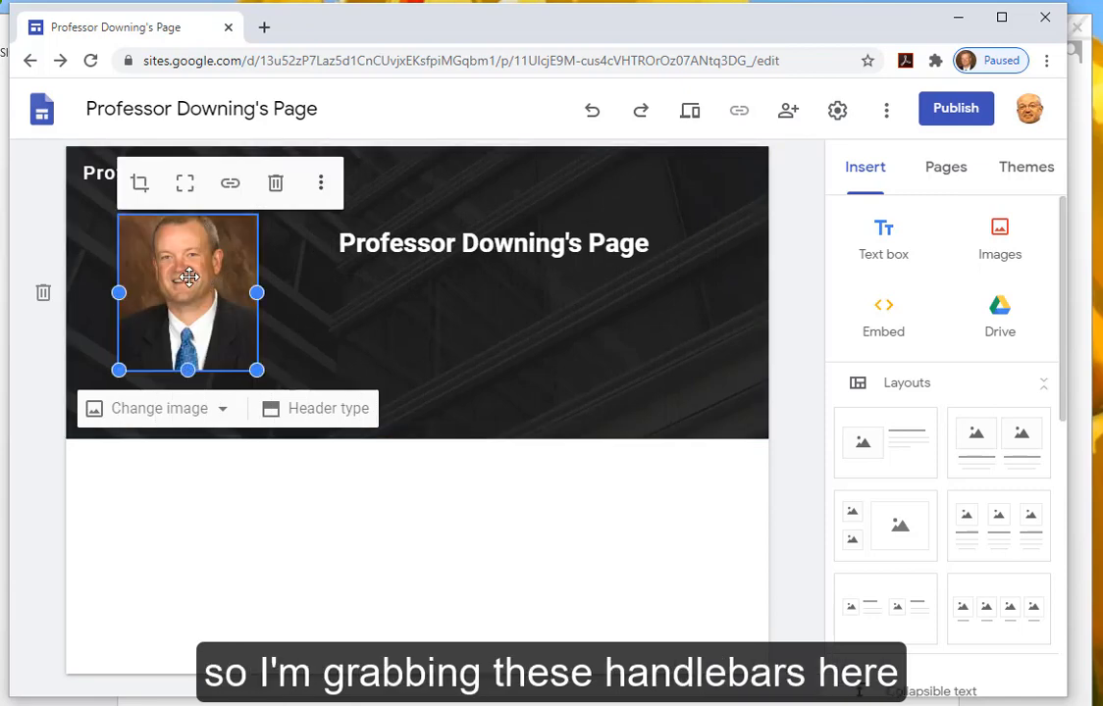
left_click_drag(189, 278, 191, 297)
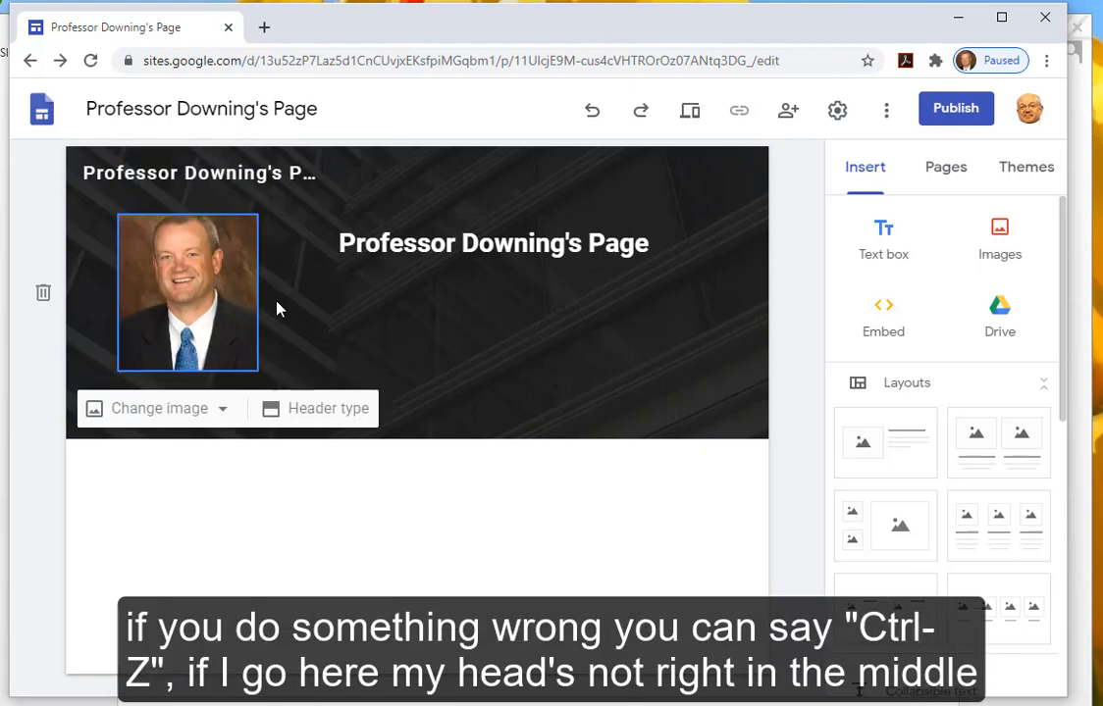
- Crop the headshot, shifting the image down so the head sits lower
left_click(180, 287)
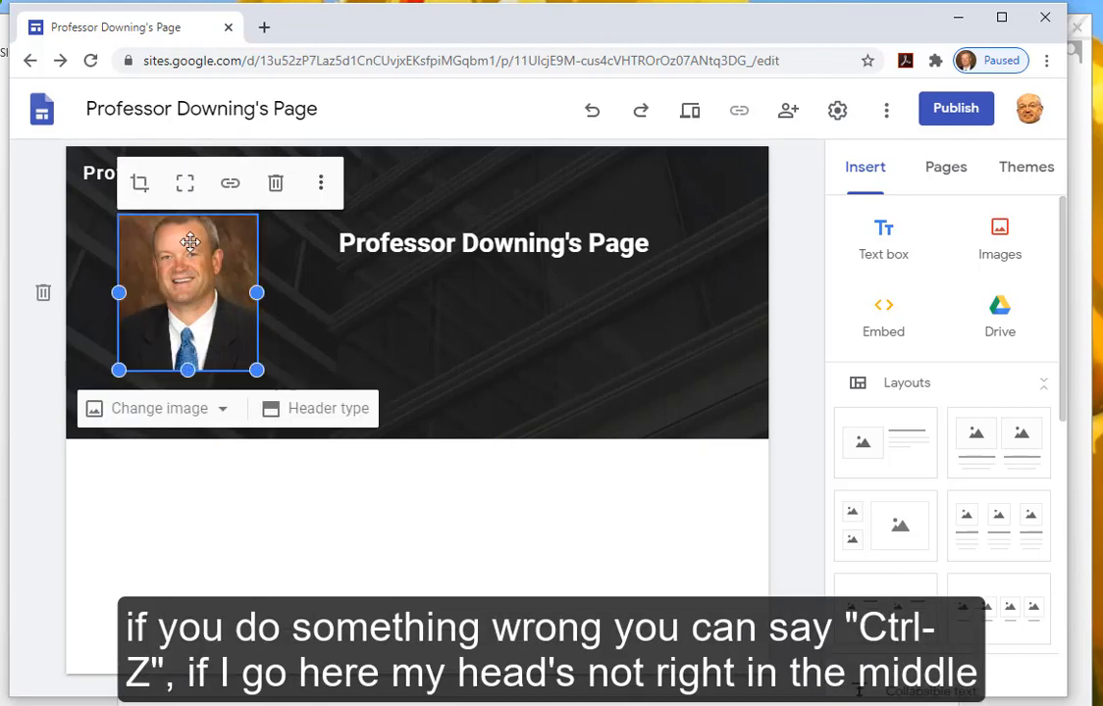
left_click(140, 183)
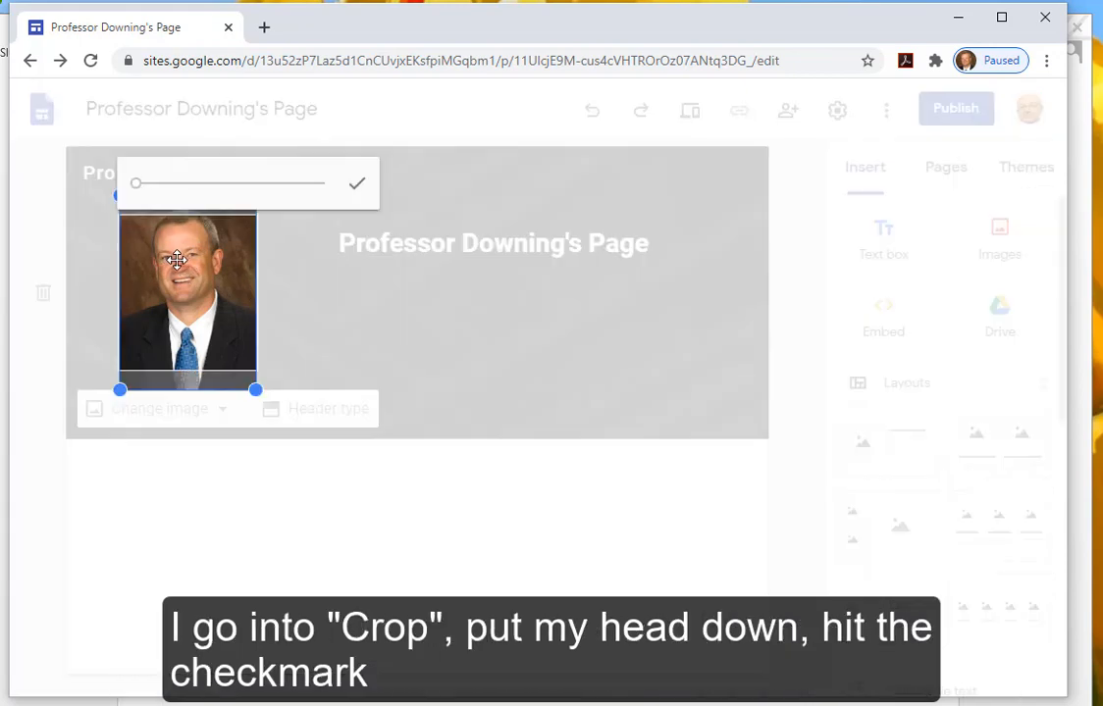
left_click_drag(147, 230, 177, 284)
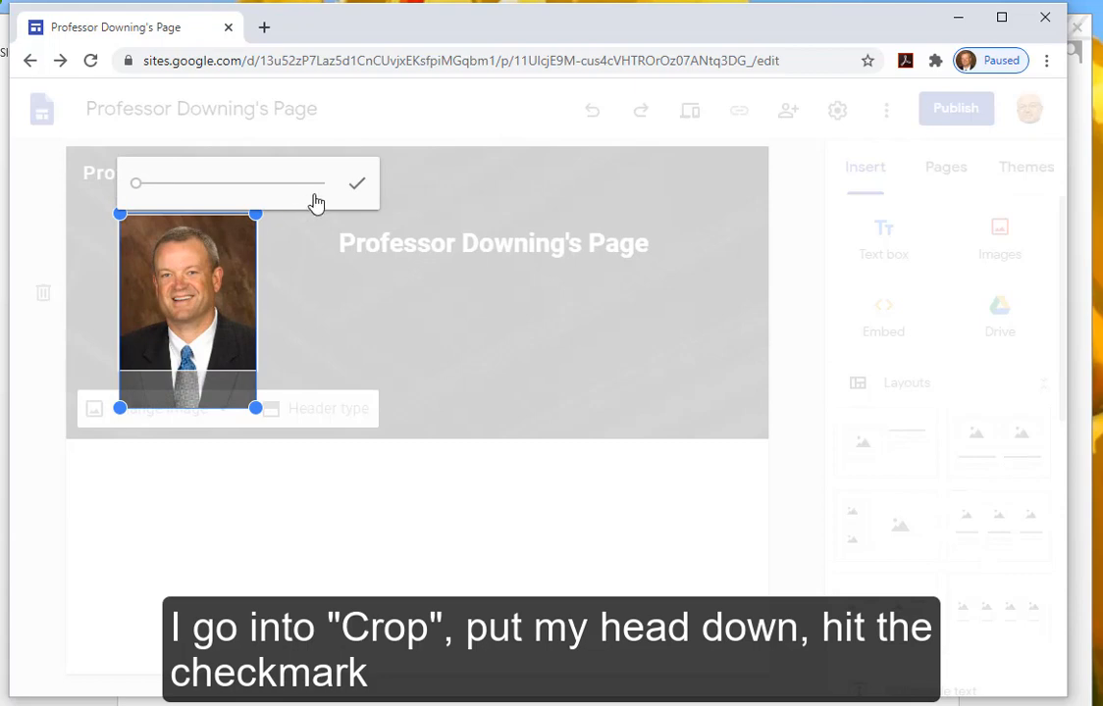
left_click(356, 183)
left_click(452, 370)
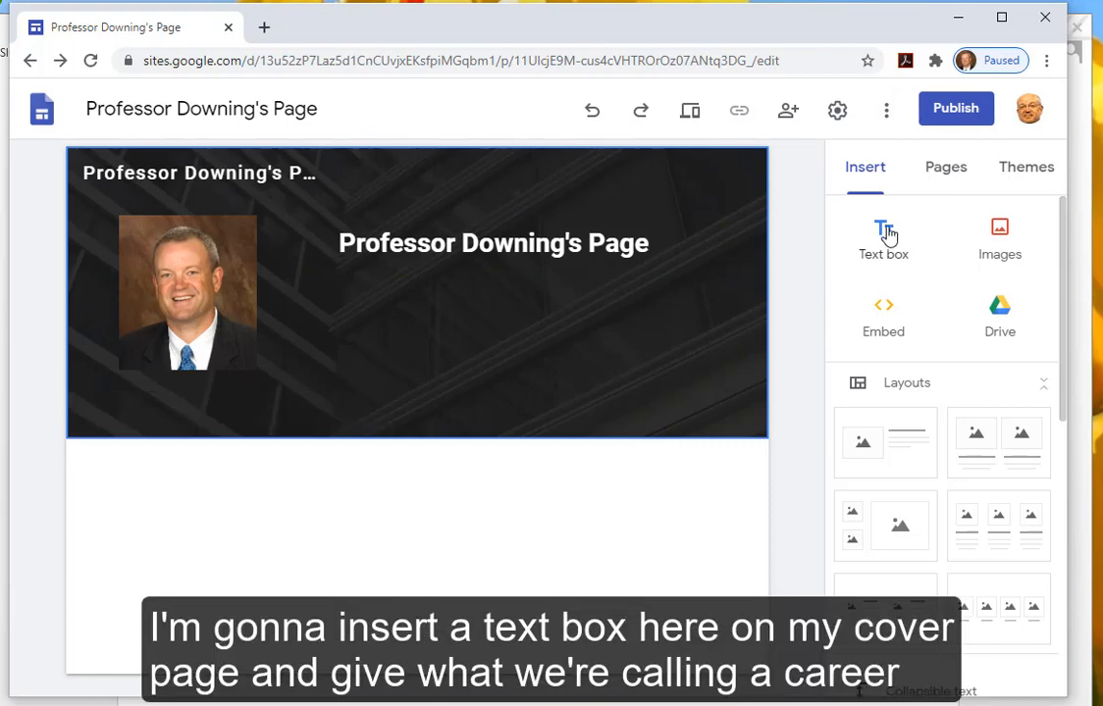
- Add a text box: 'I am an Information Systems professor in the College of Business at NIU. I hope to finish my career here.'
left_click(881, 230)
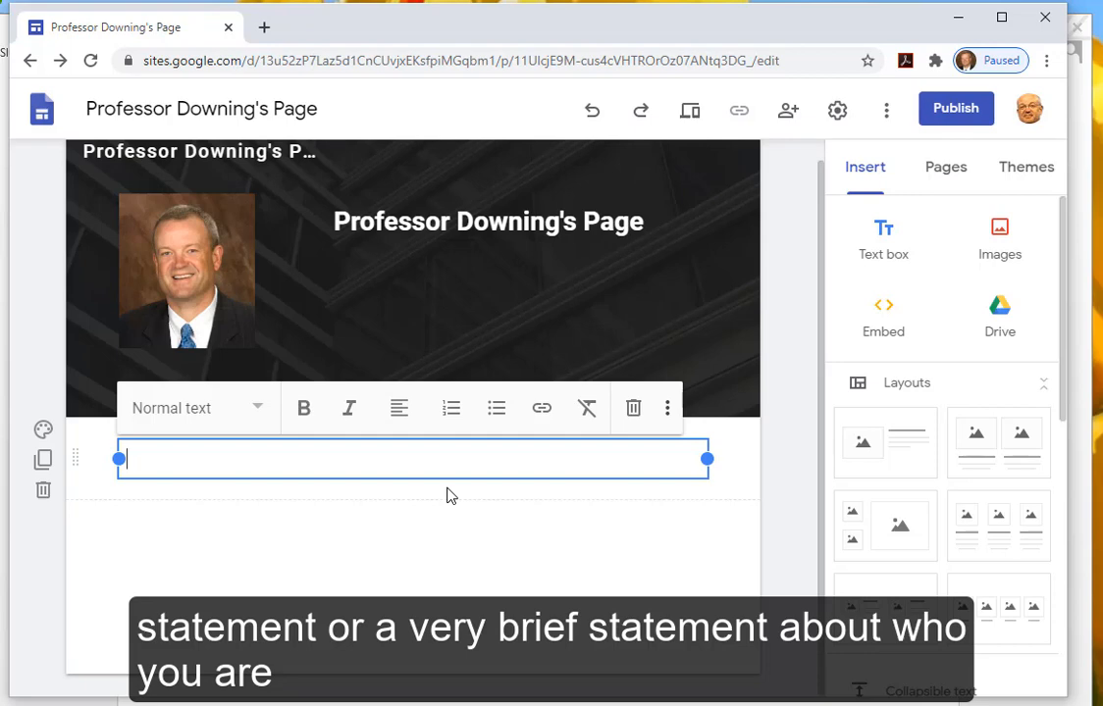
type("I am a pro")
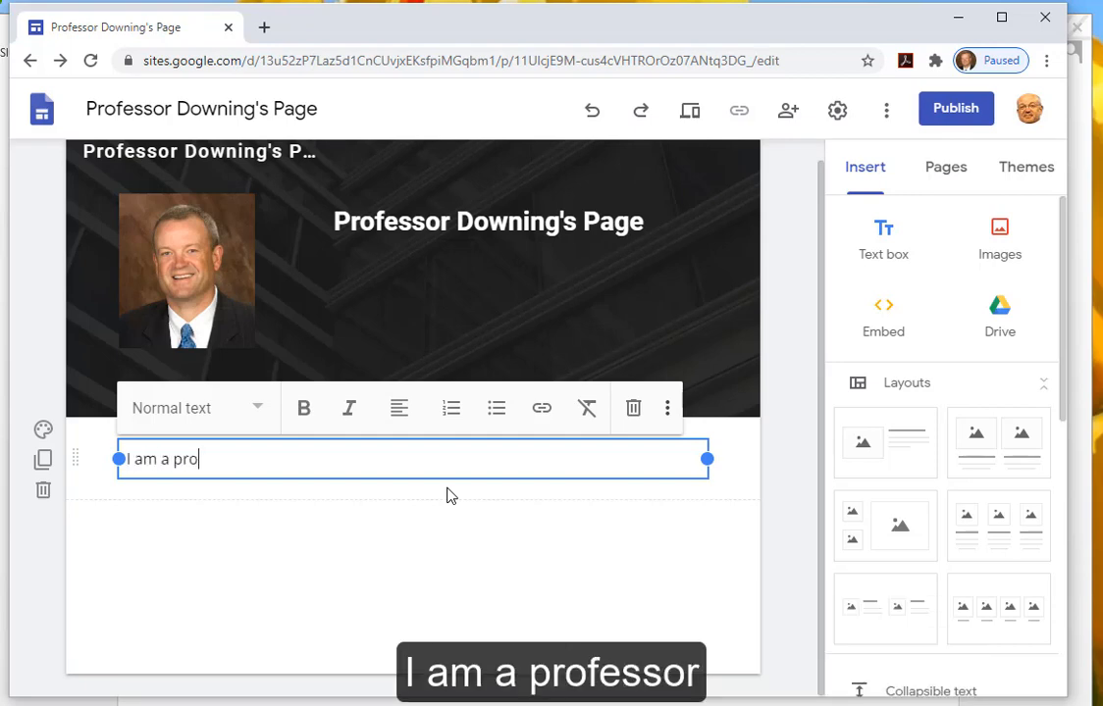
type("fessor in ")
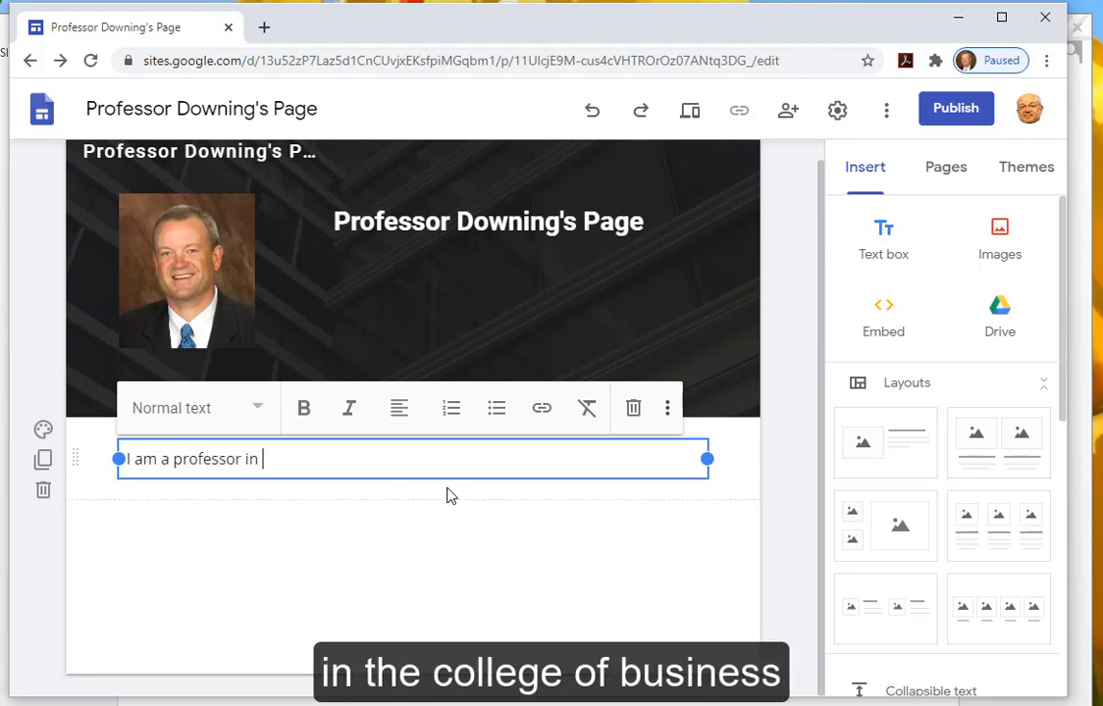
type("the College of")
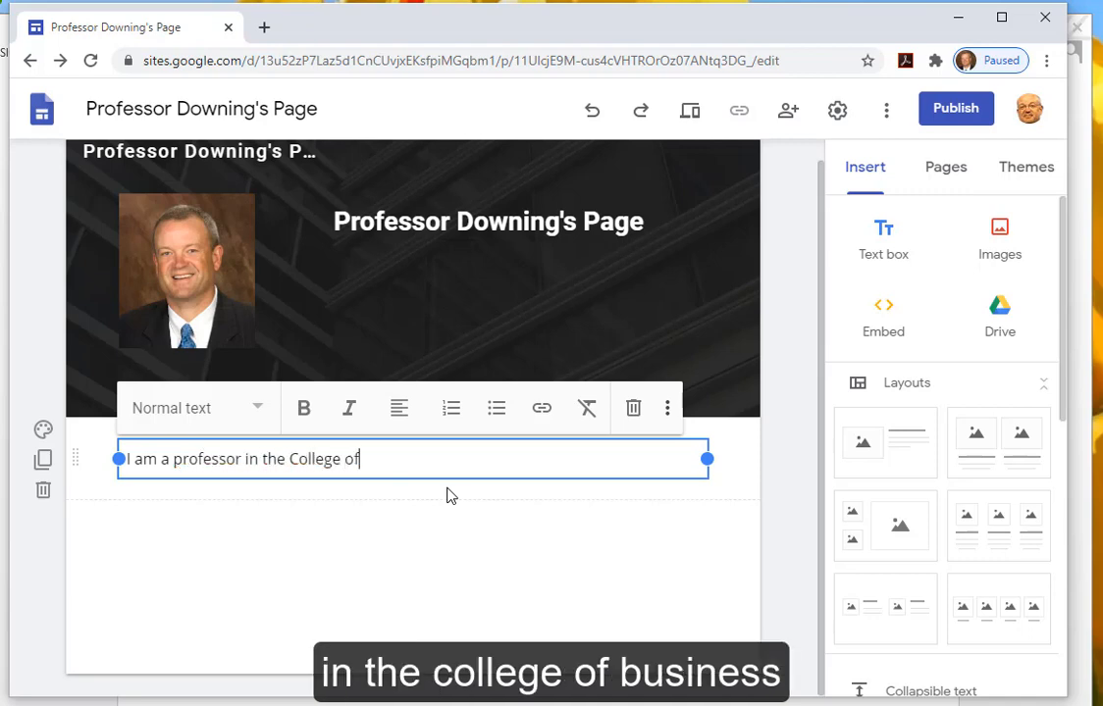
type(" Business at")
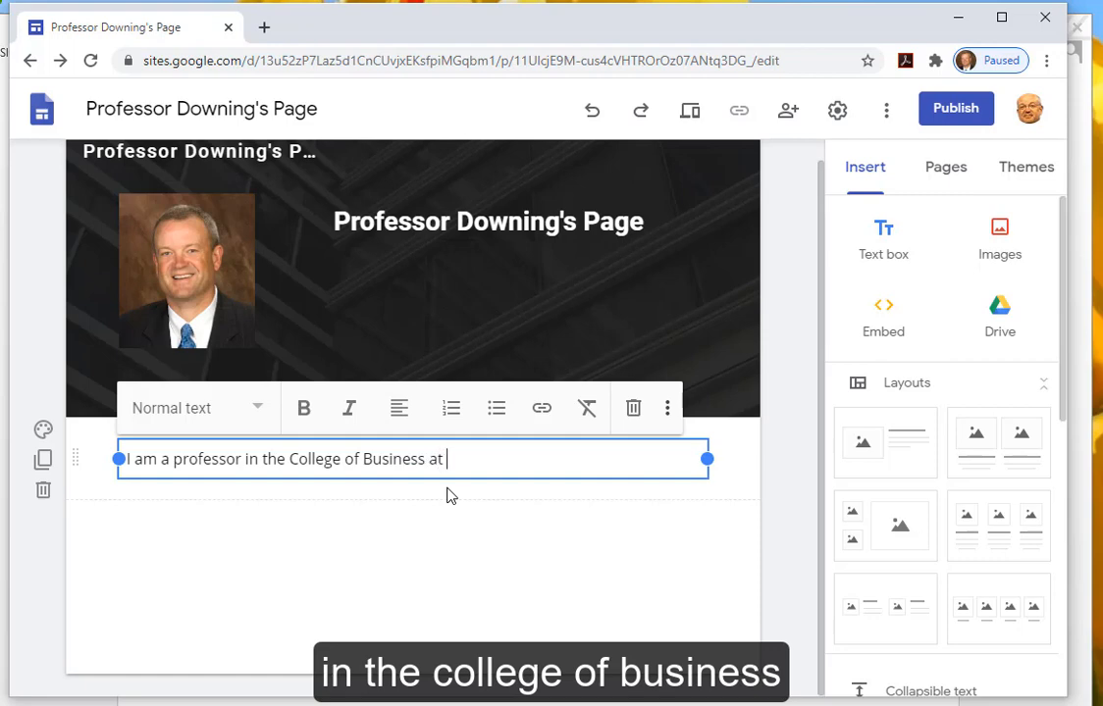
type(" NIU.  I")
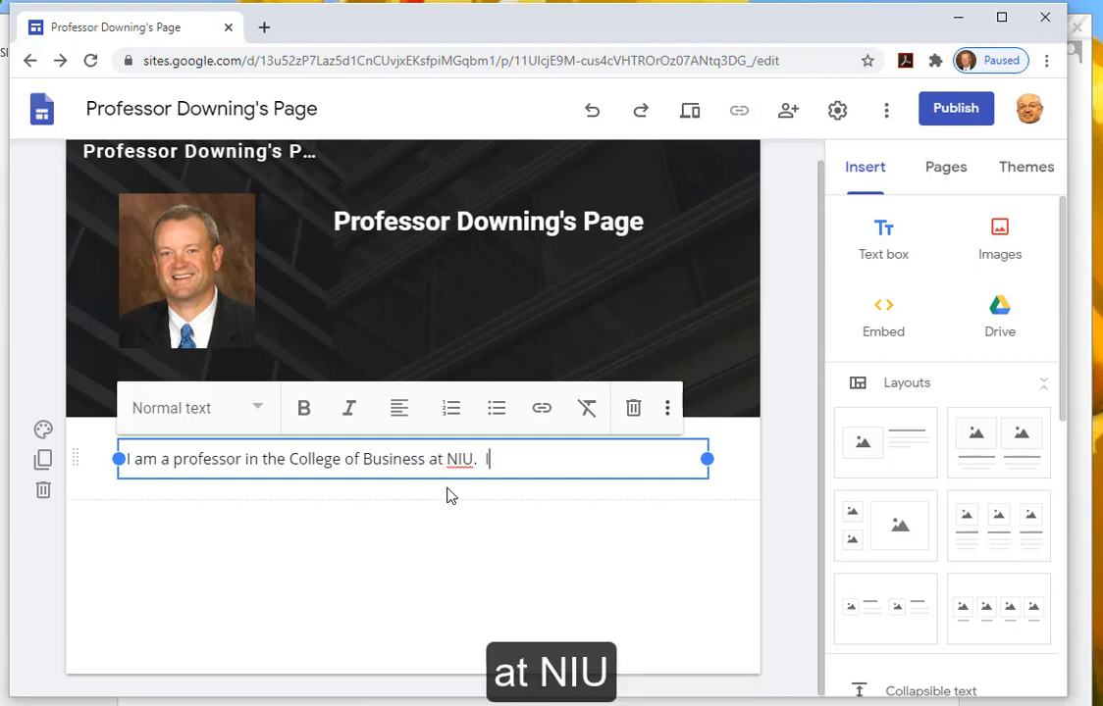
type(" hope to finish")
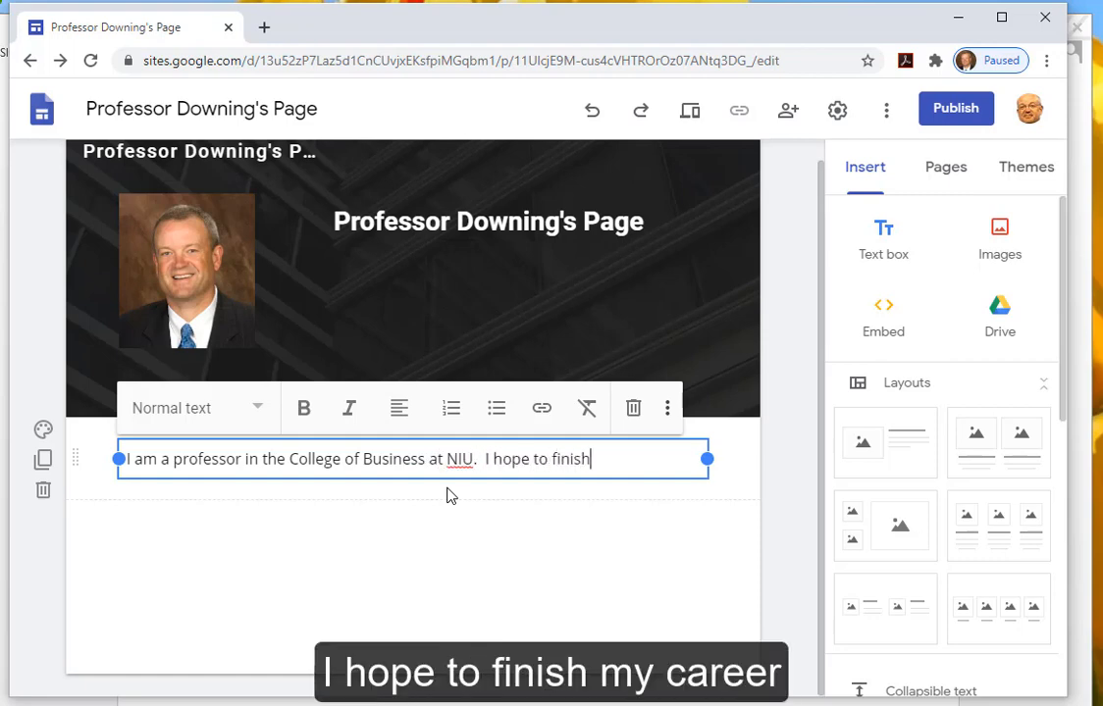
type(" my career here.")
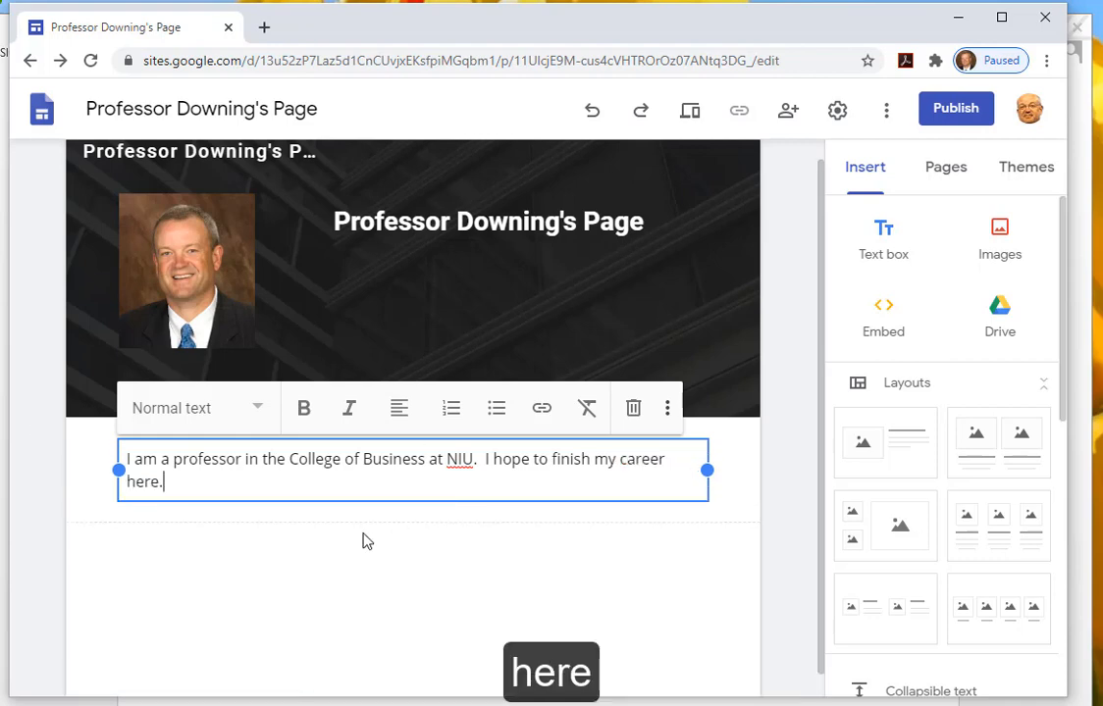
left_click(173, 459)
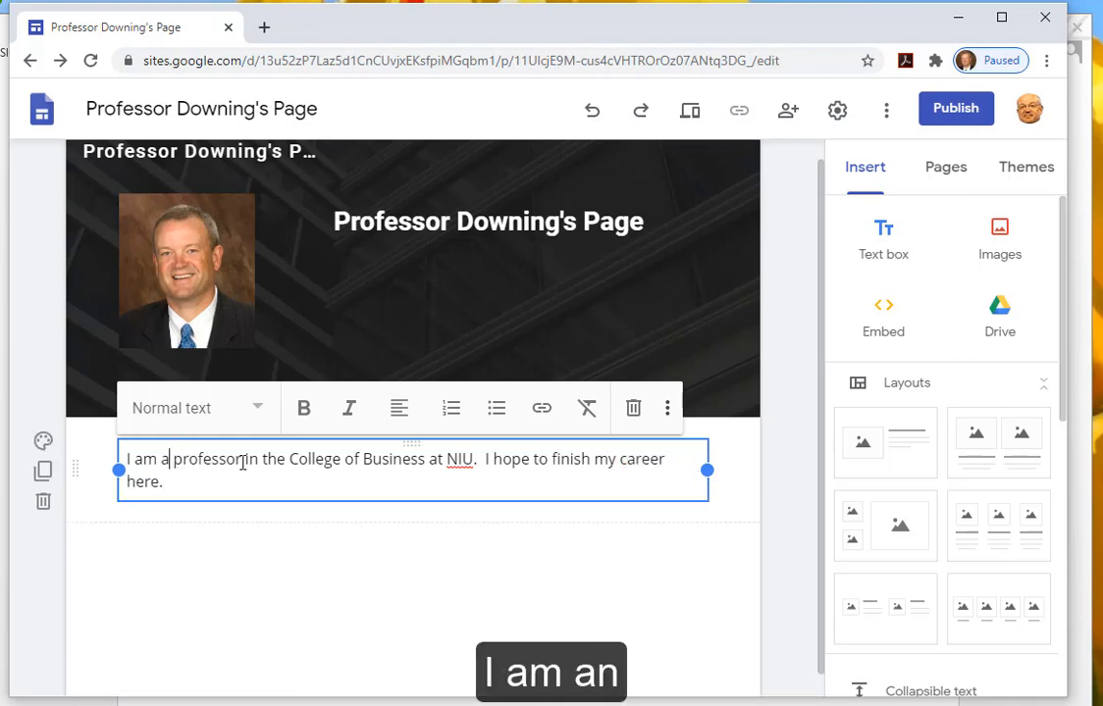
type("n Information")
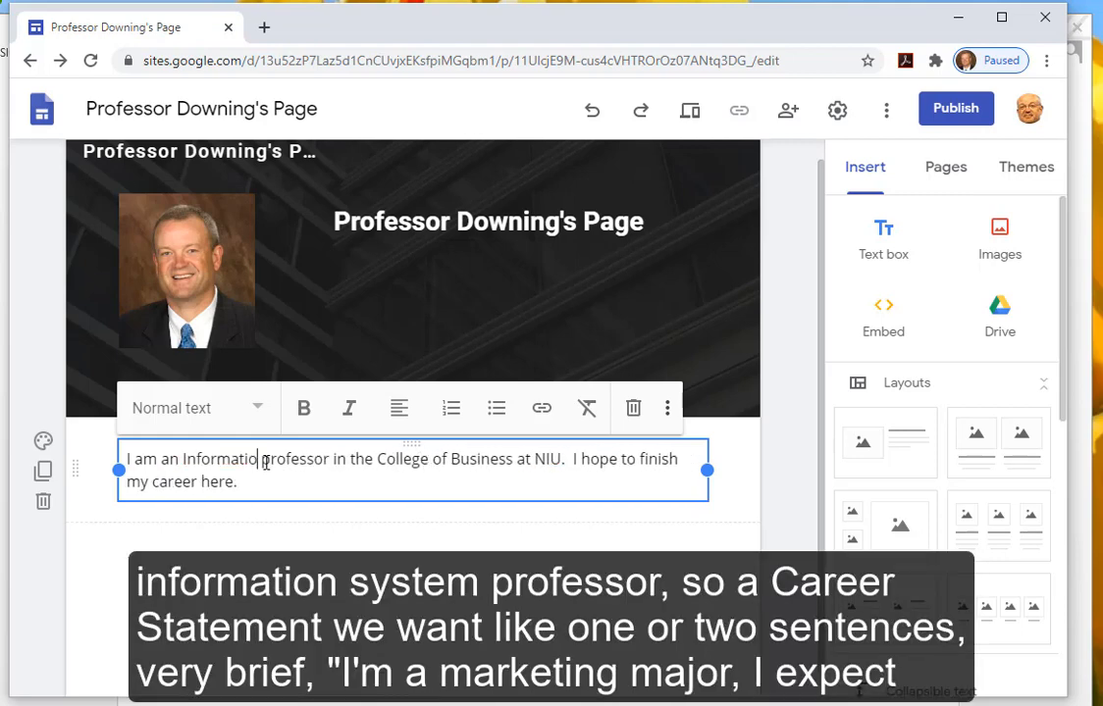
type(" Systems")
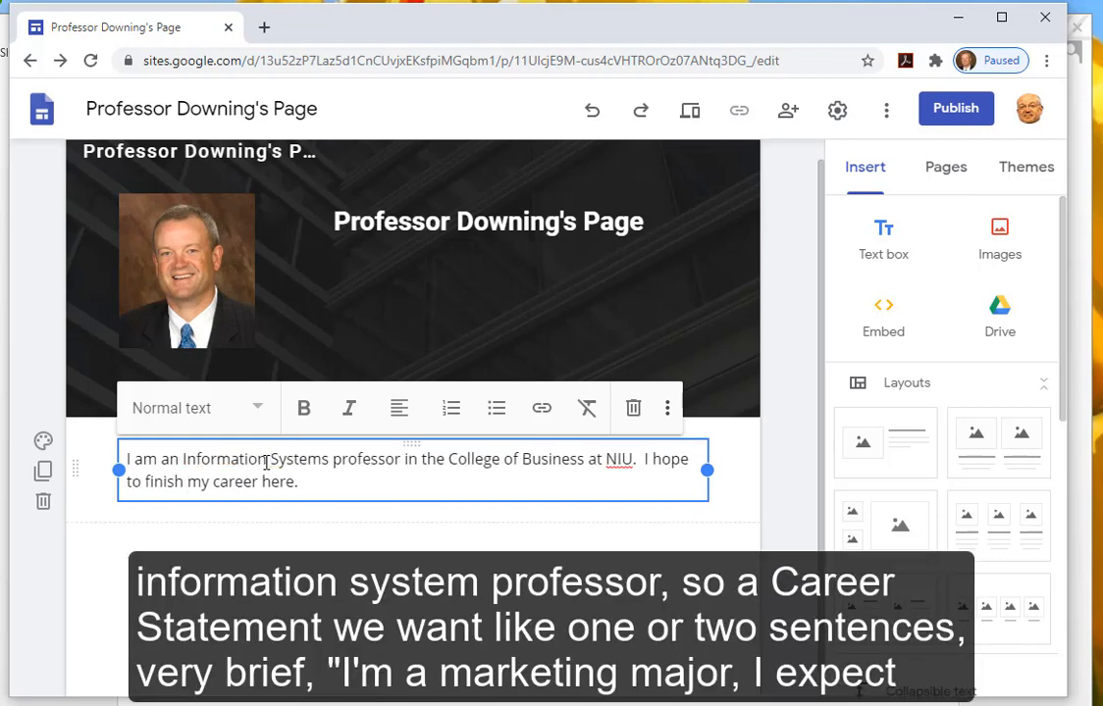
left_click(229, 642)
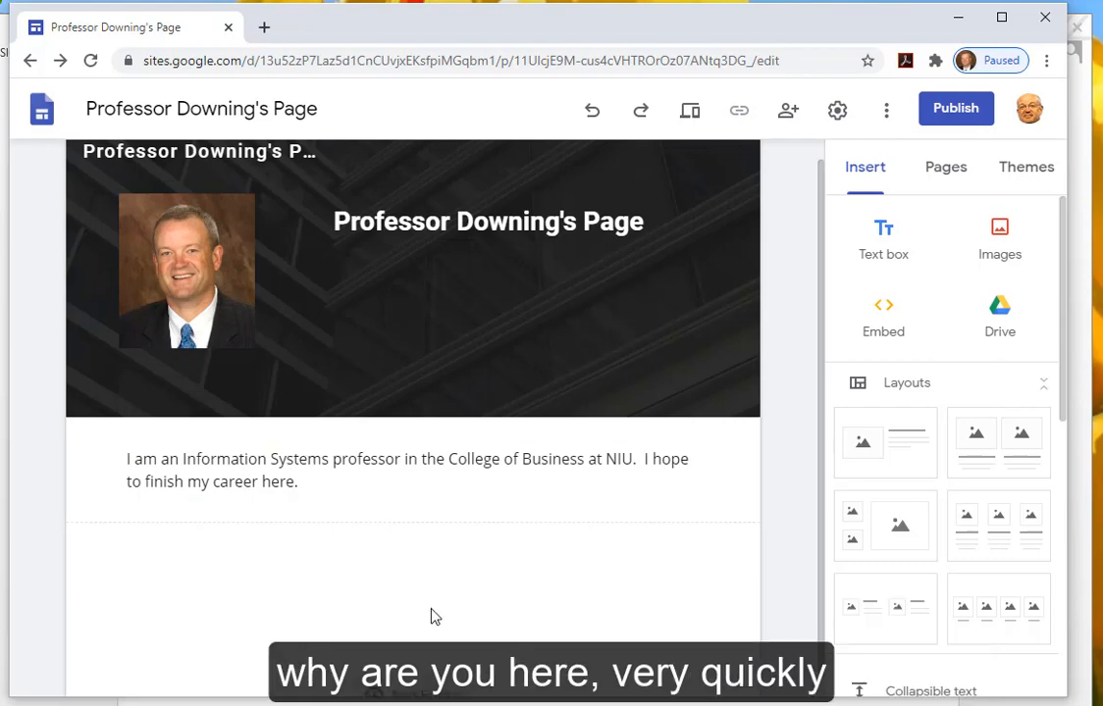
- Set the publish web address to niu plus your z-number and '-259', then copy the full URL
left_click(956, 111)
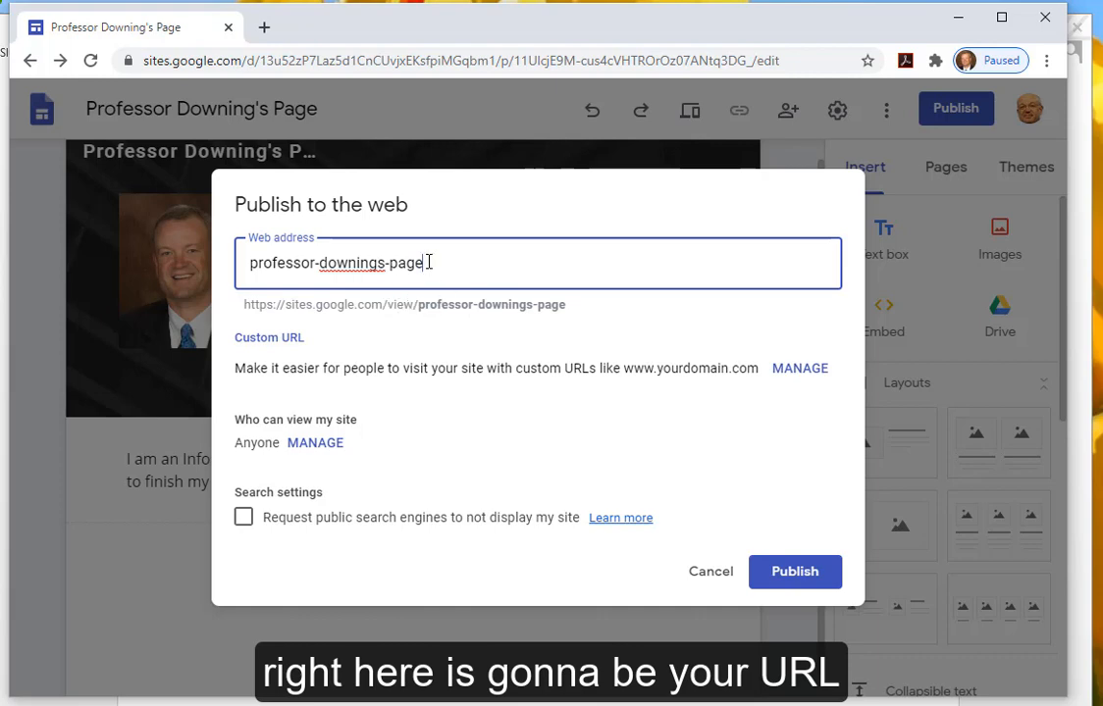
left_click_drag(429, 262, 246, 262)
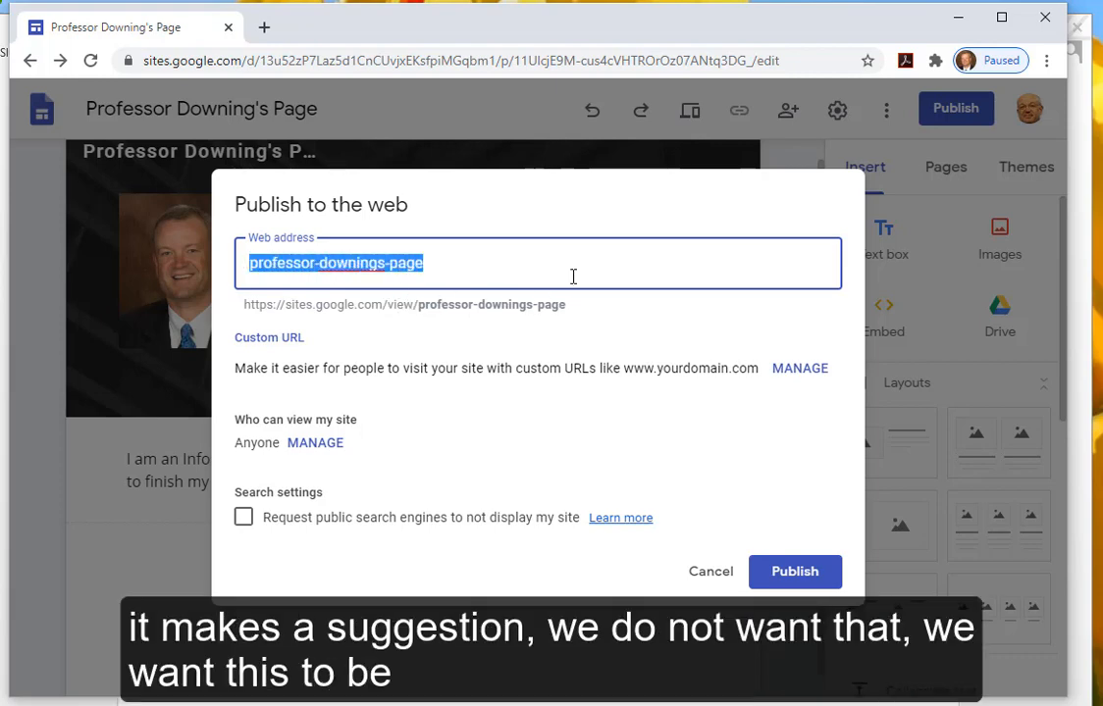
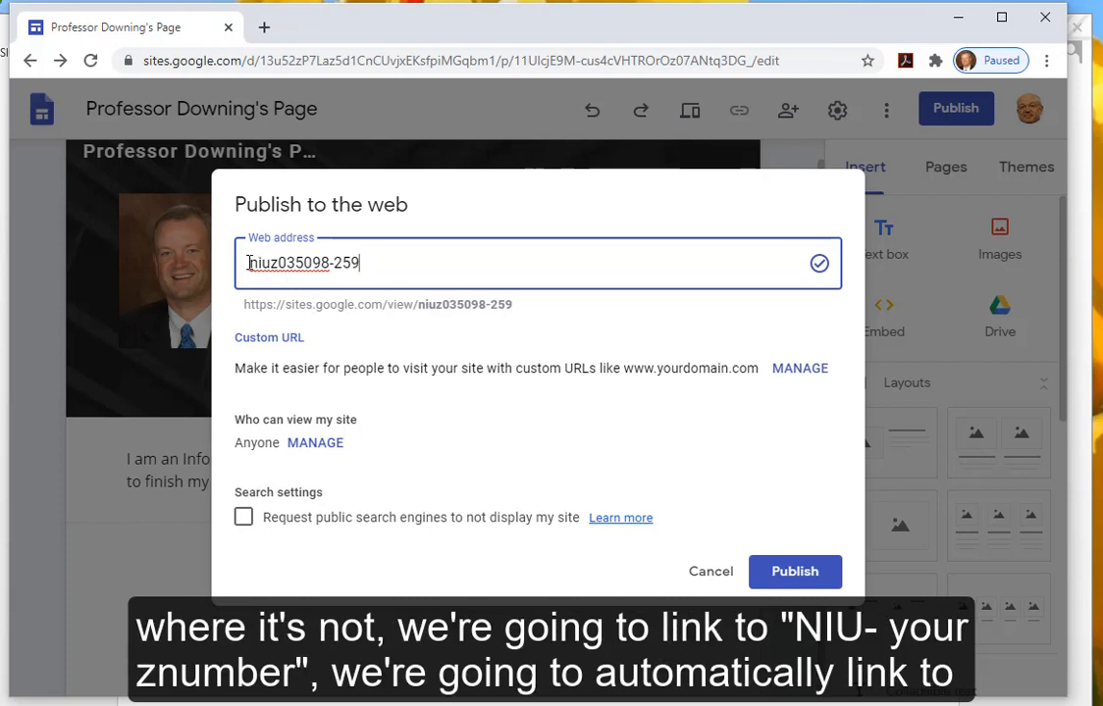
left_click_drag(248, 263, 321, 259)
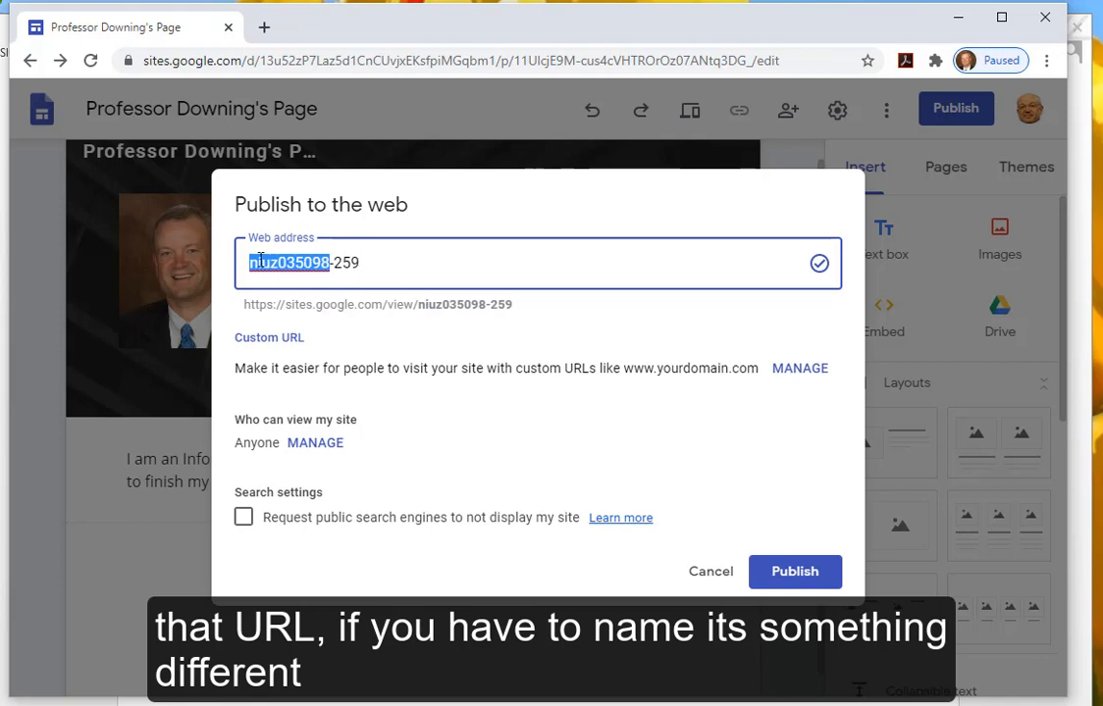
left_click_drag(246, 305, 513, 305)
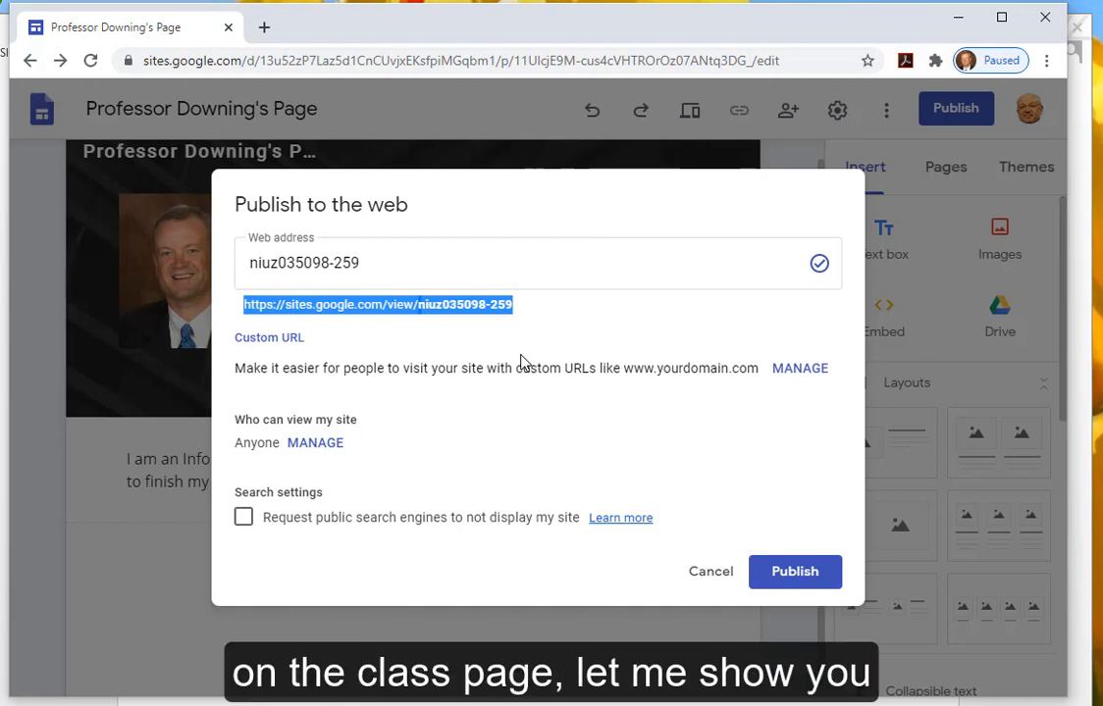
- In a new tab, load the OMIS 351 Student VC1 pages list by changing 259 to 351 in the course URL
left_click(265, 34)
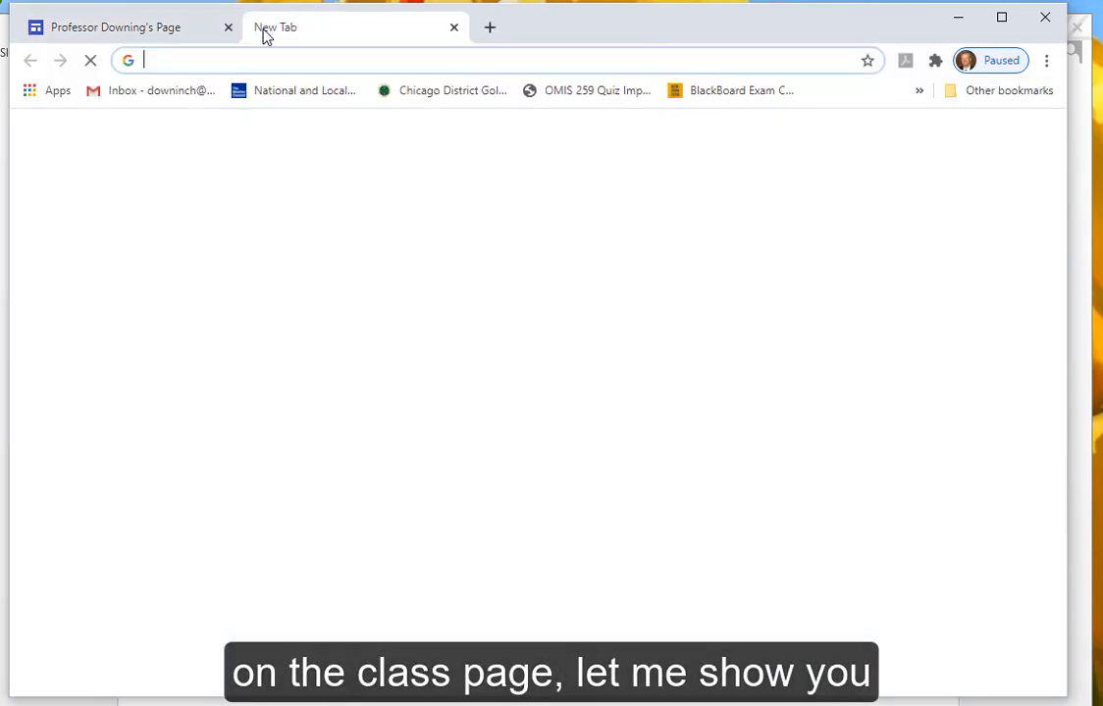
type("chu")
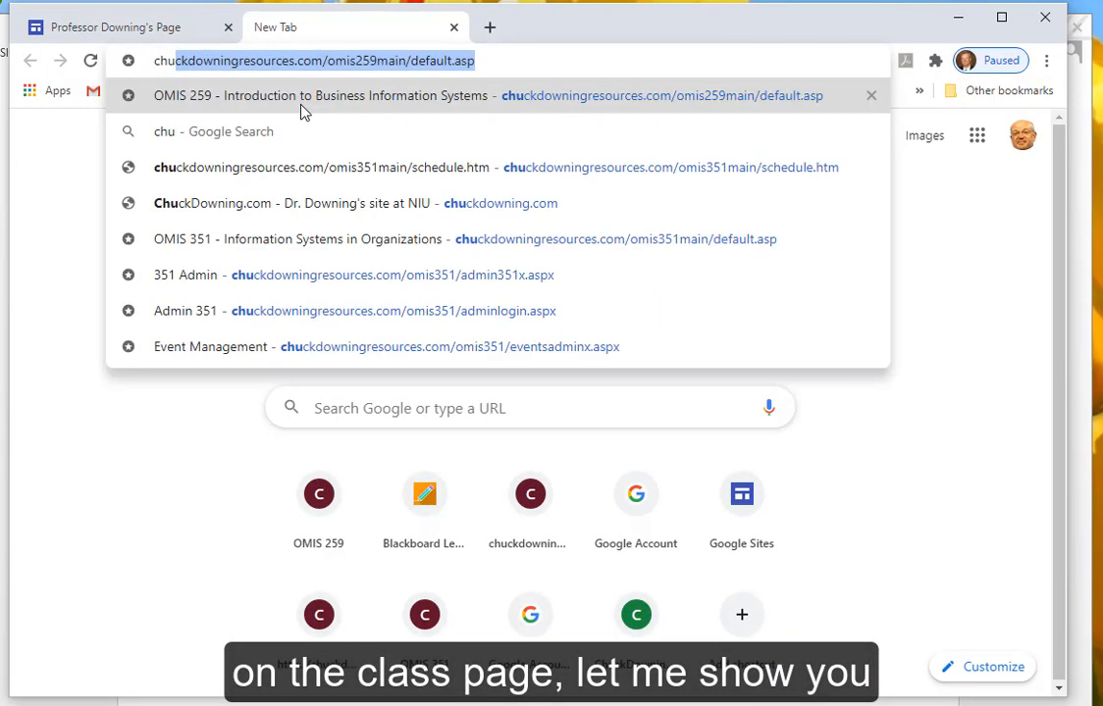
left_click(371, 61)
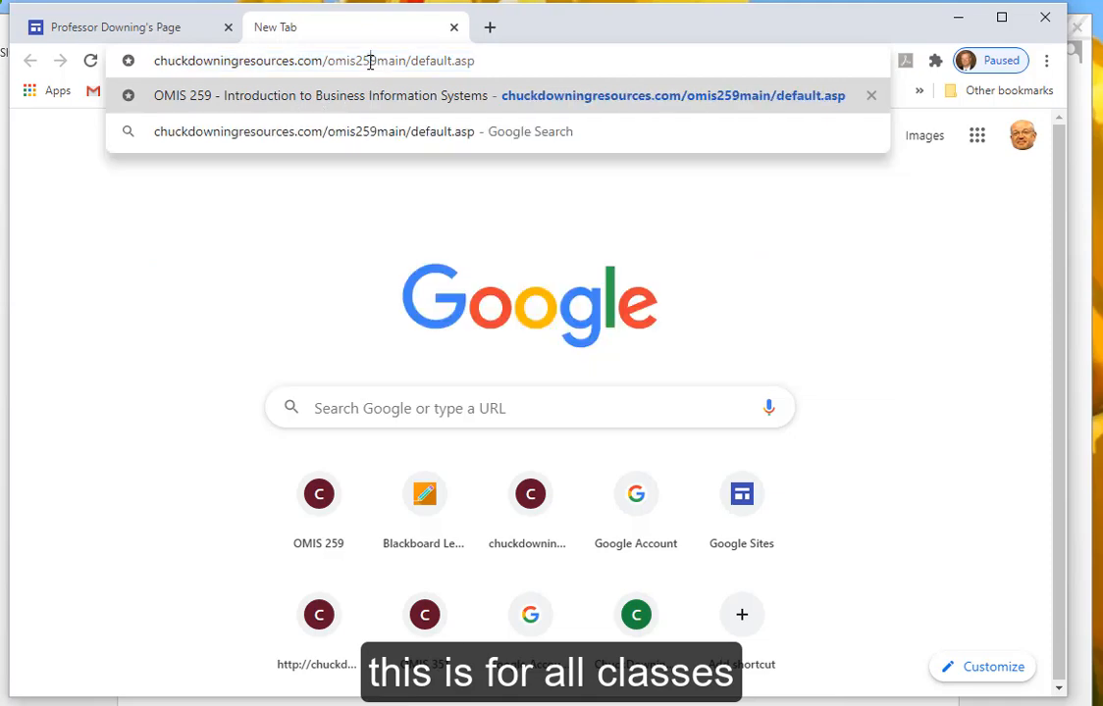
left_click_drag(357, 61, 379, 61)
type("351")
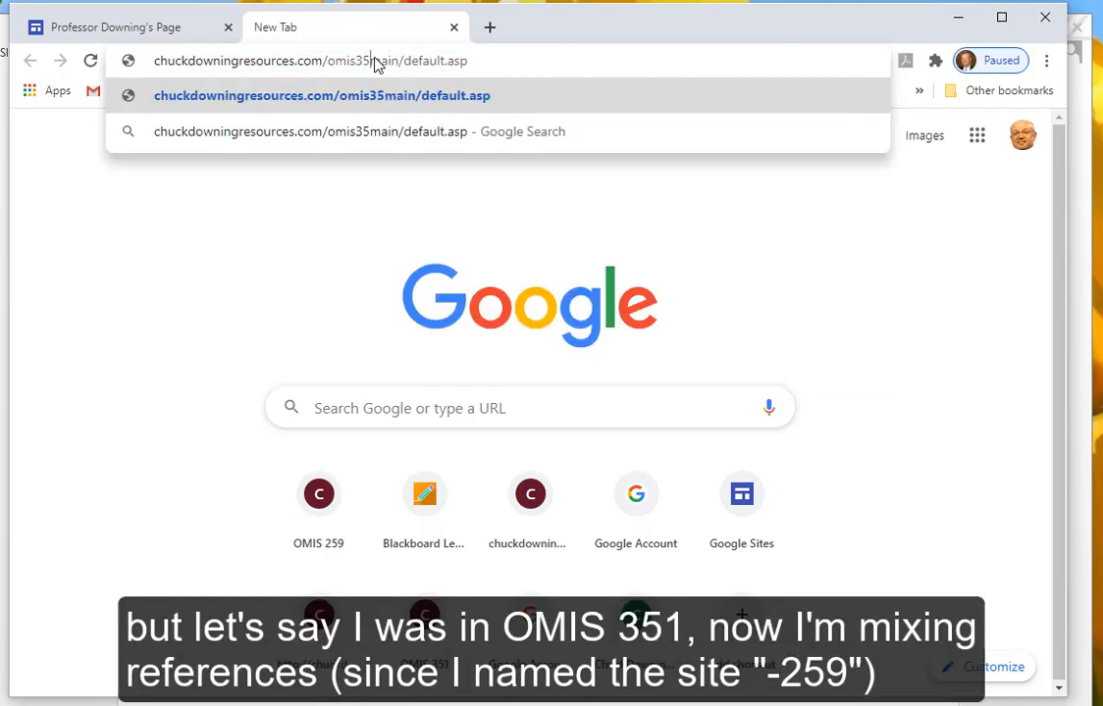
key("Return")
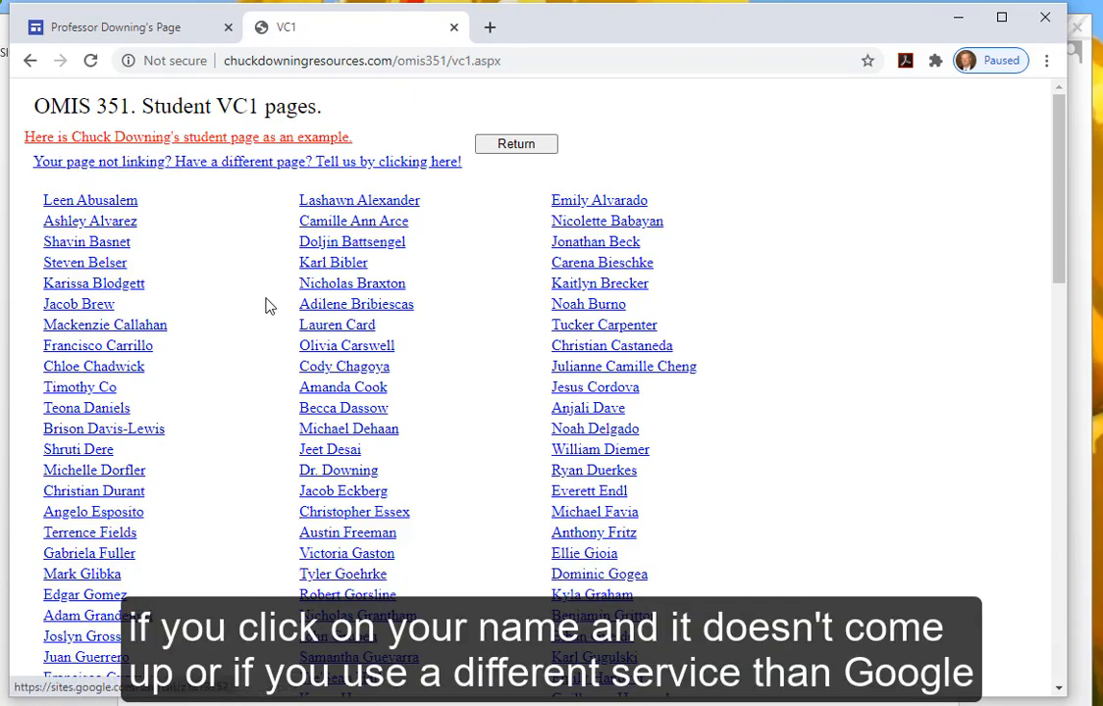
- Open the URL registration form and autofill the saved z-number and 4-digit code
left_click(255, 165)
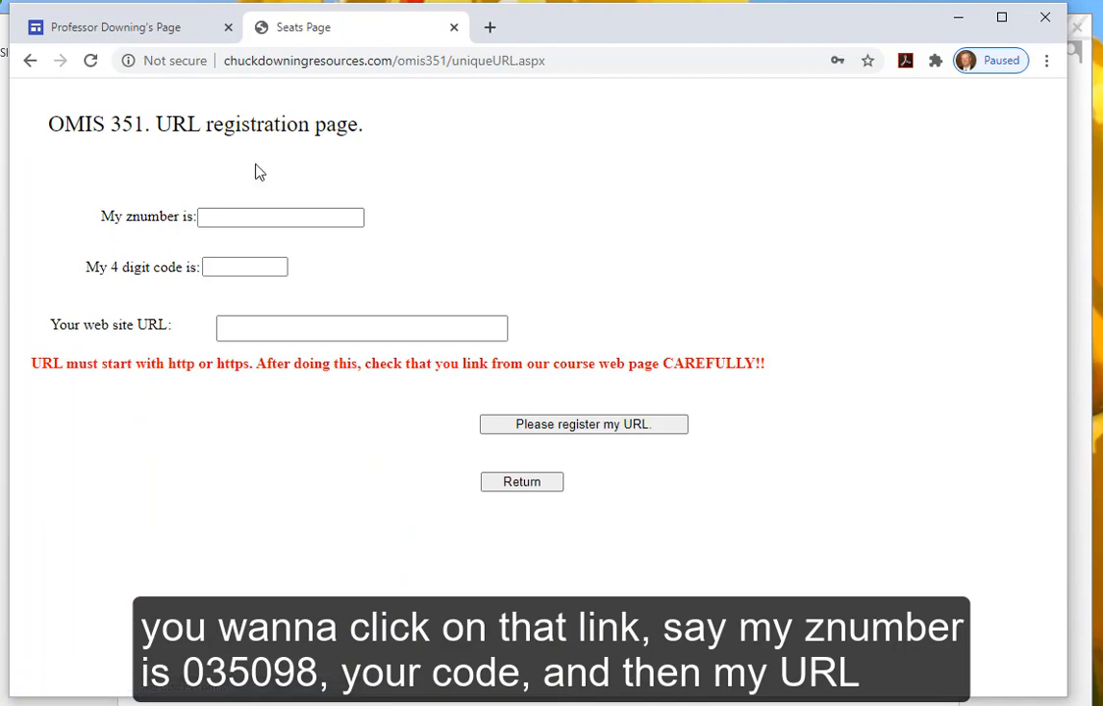
left_click(247, 219)
left_click(248, 254)
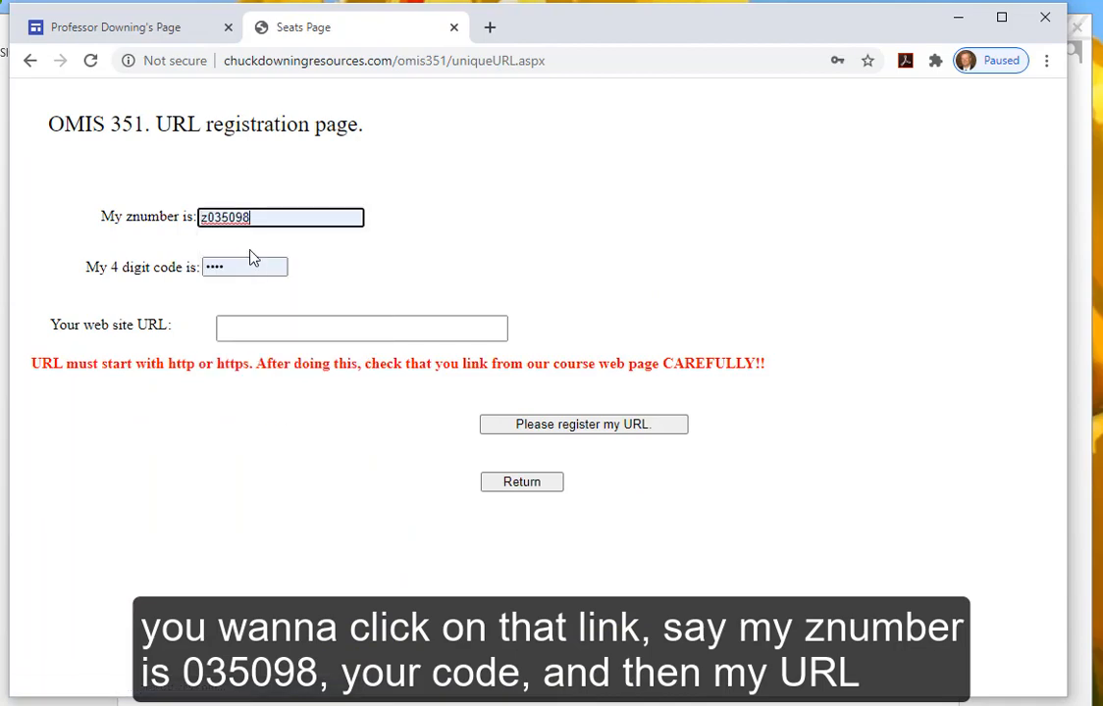
- Paste the copied Google Sites address into the web site URL field, then close the page
left_click(244, 323)
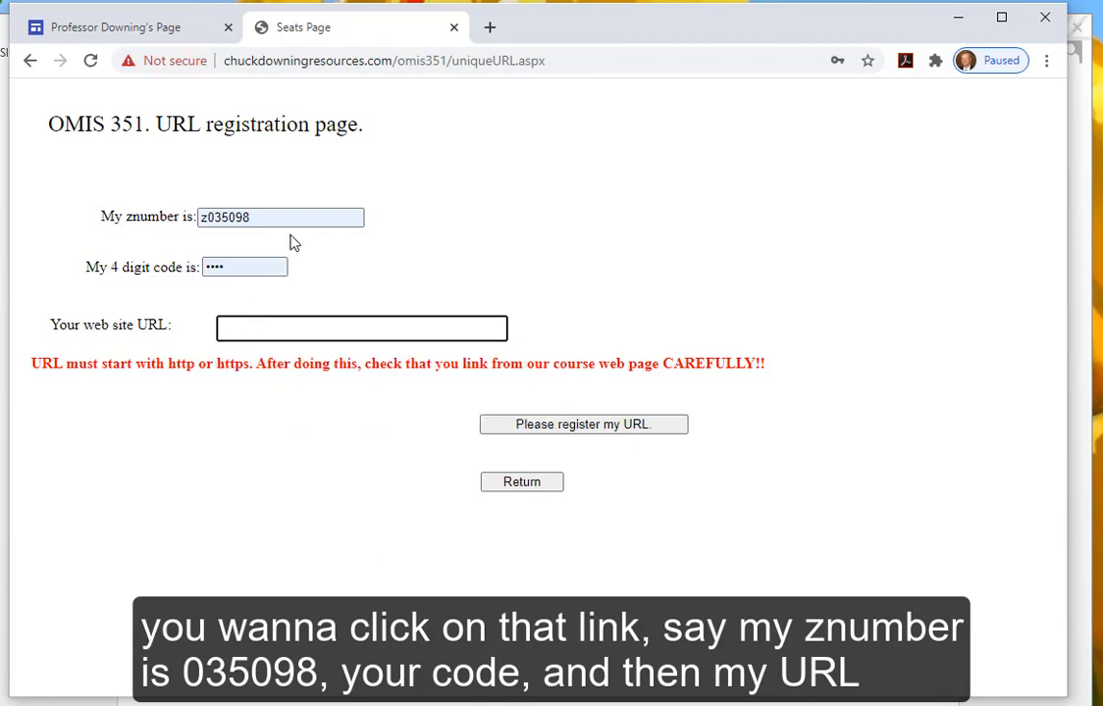
left_click(157, 32)
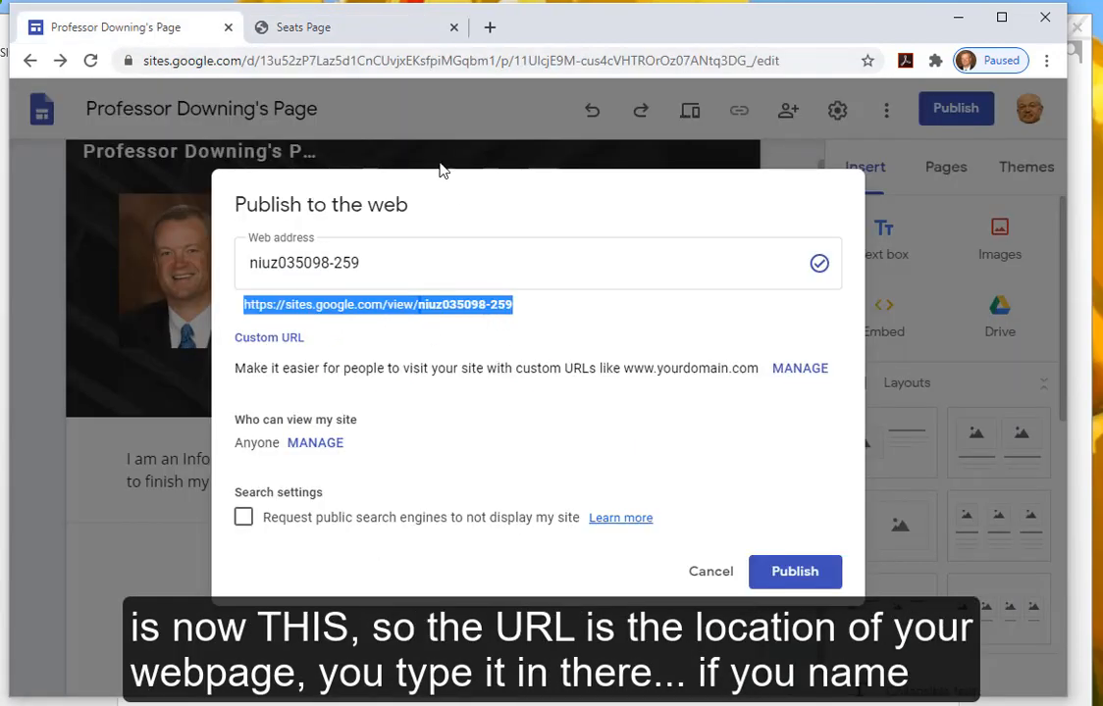
left_click(371, 33)
left_click(278, 325)
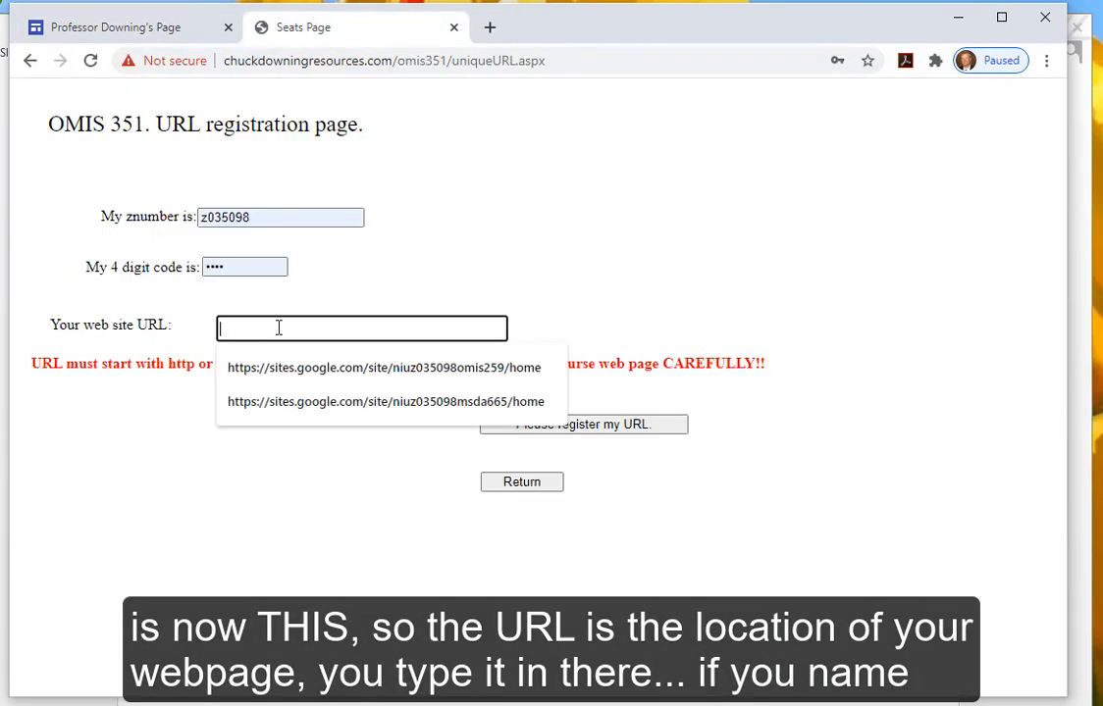
type("https://sites.google.com/view/ niuz035098-259")
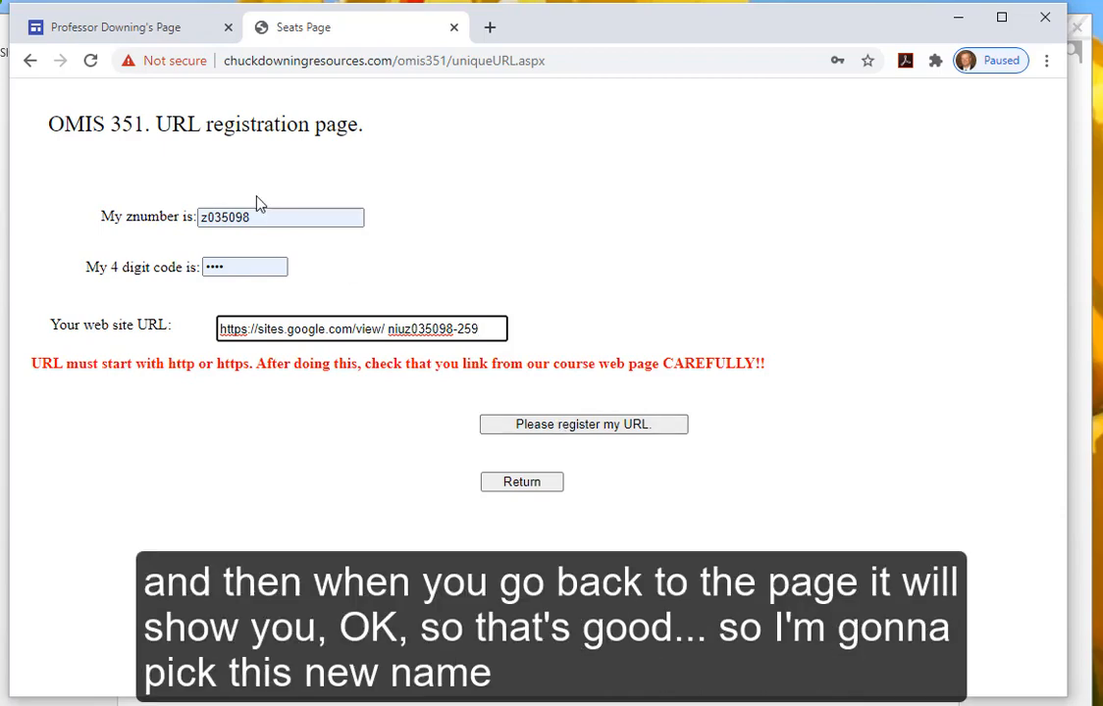
left_click(454, 27)
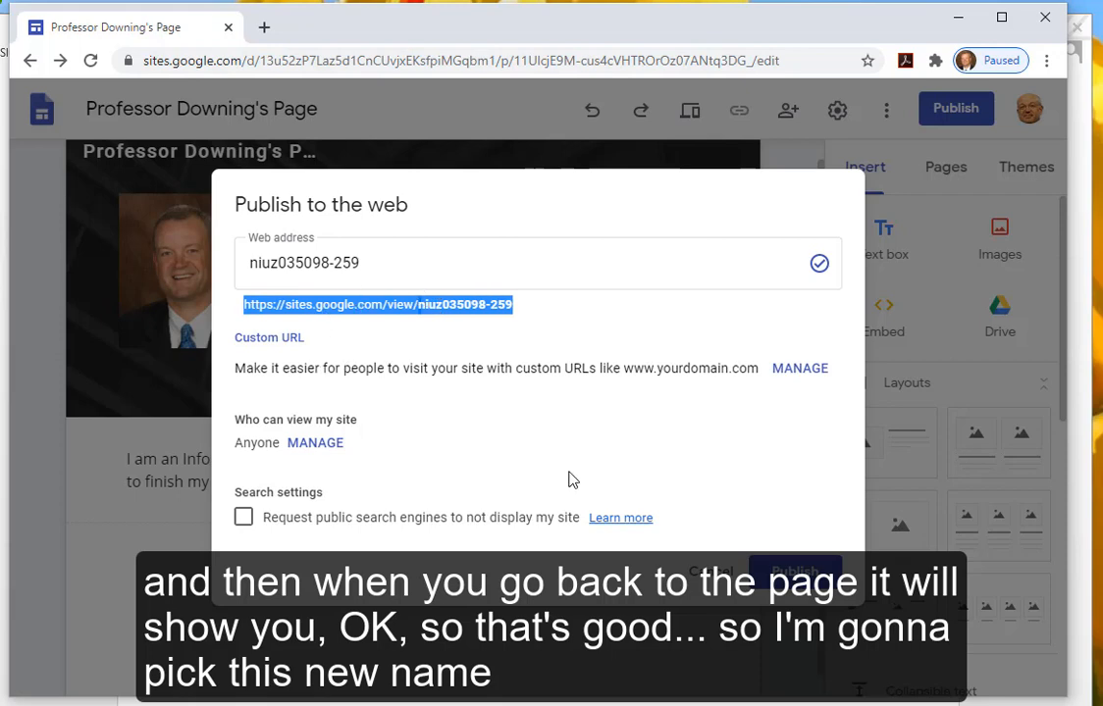
- Publish the site to the web with 'Who can view my site' left as Anyone
left_click_drag(233, 448, 275, 444)
left_click(258, 456)
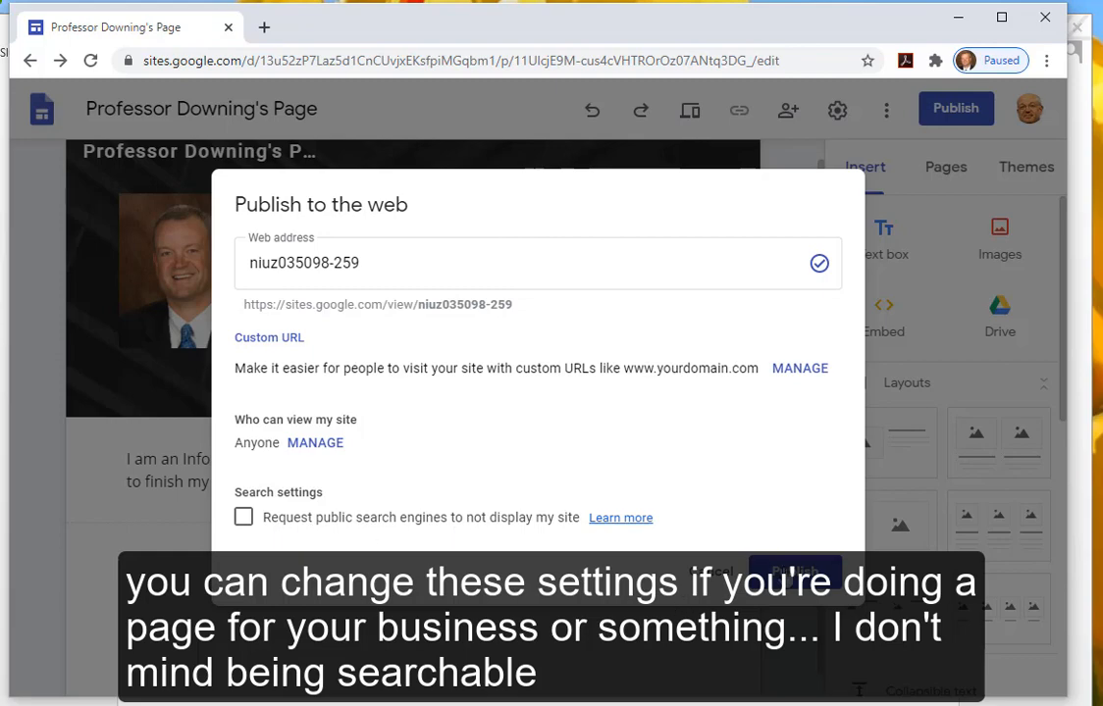
left_click(794, 574)
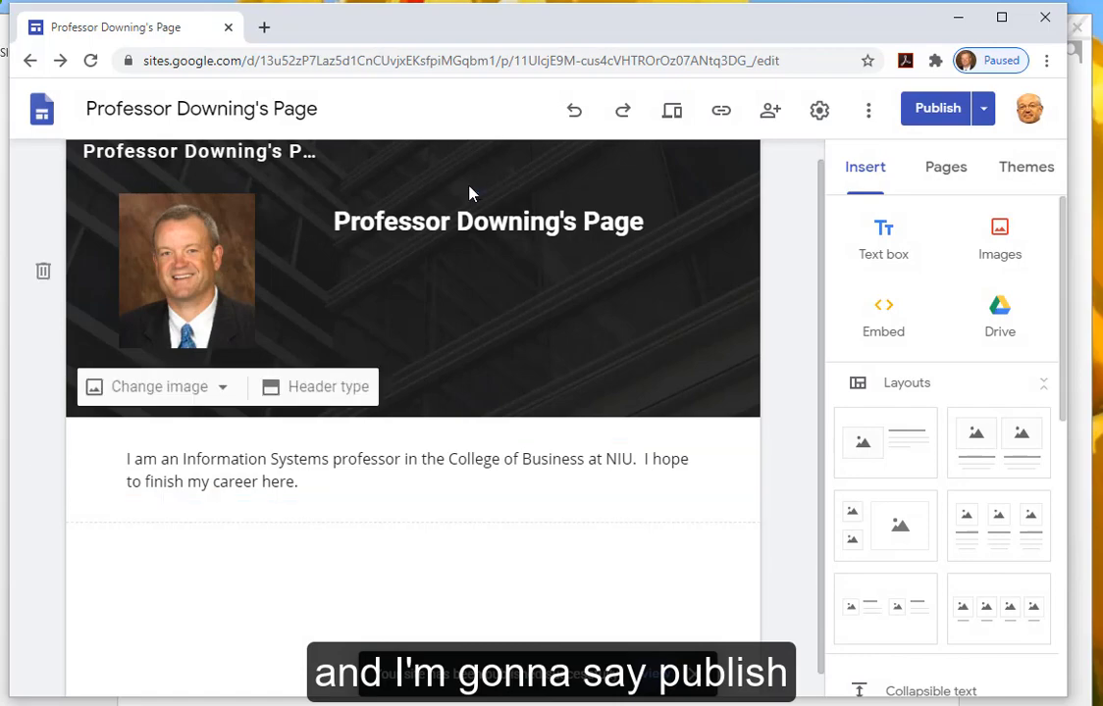
- Load the published site's sites.google.com/view address in a new tab, then return to the editor tab
left_click(265, 30)
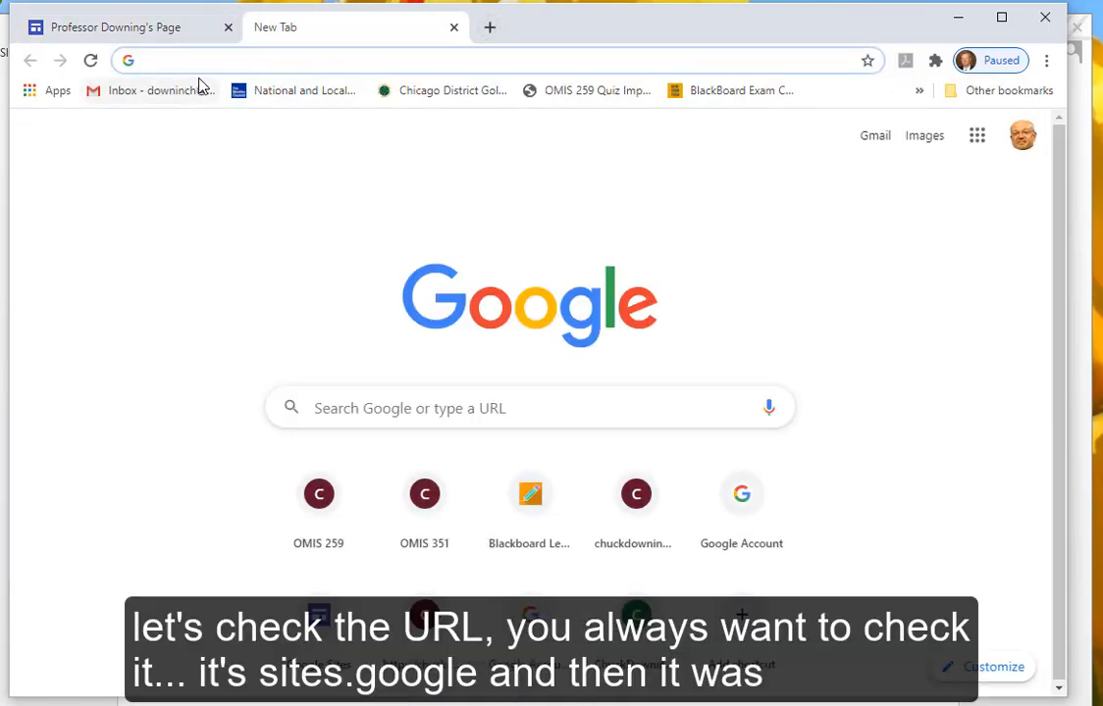
type("sites.google.com")
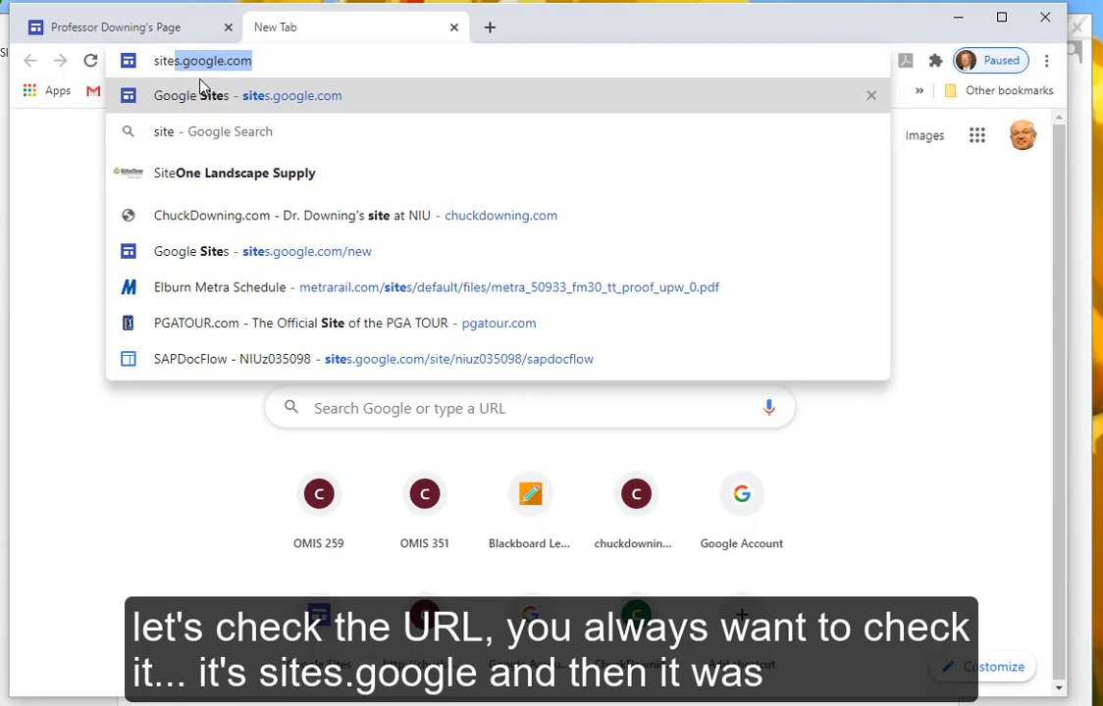
key("Right")
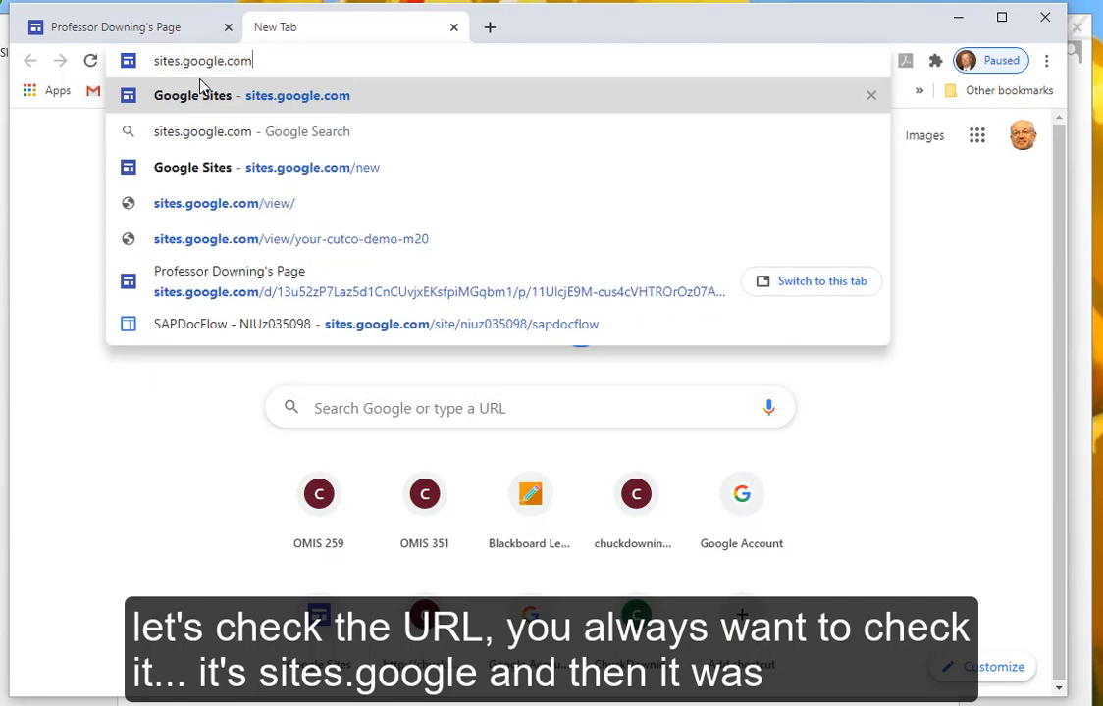
type("/view/")
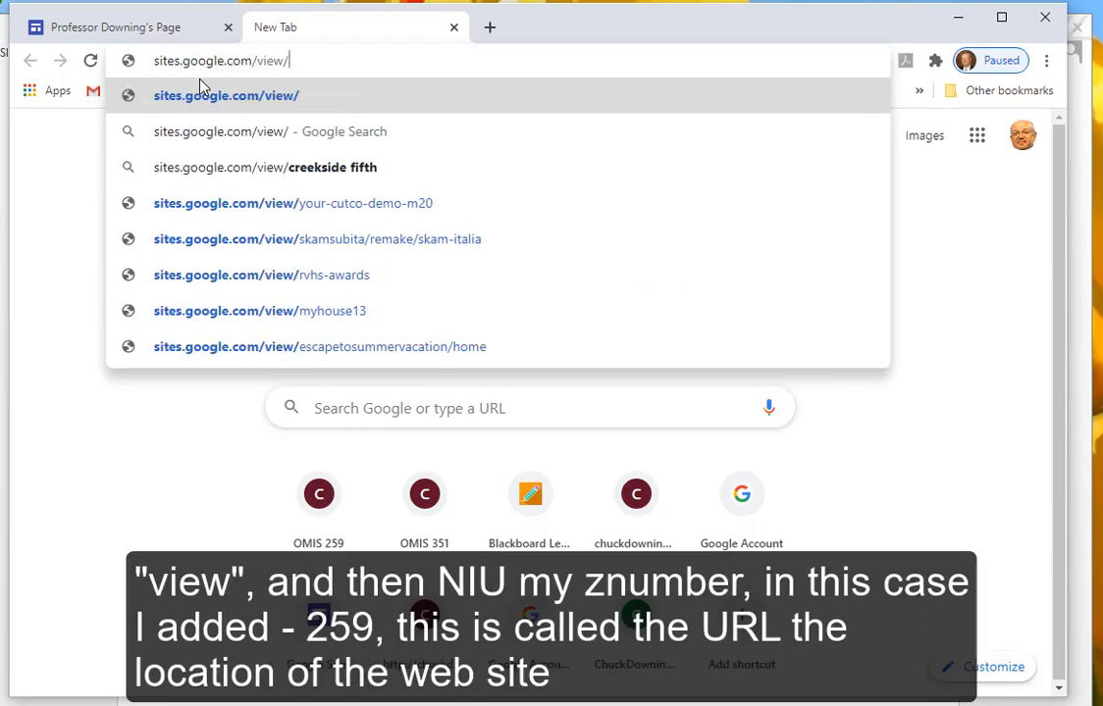
type("niuz0")
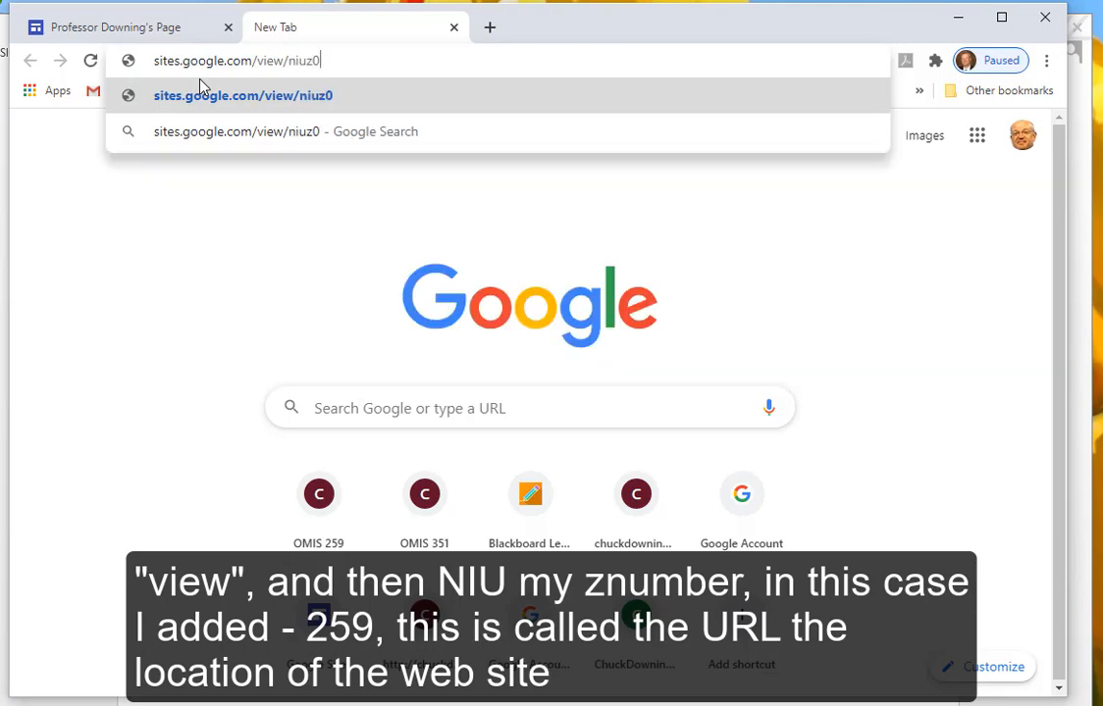
type("35098-259")
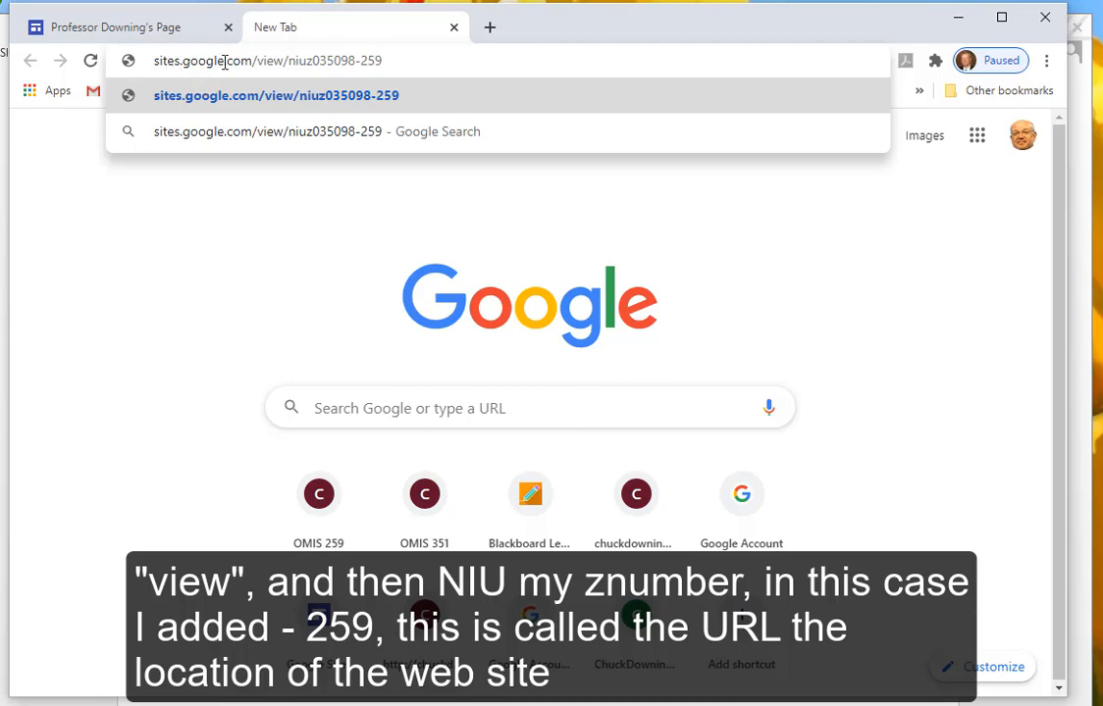
left_click(609, 98)
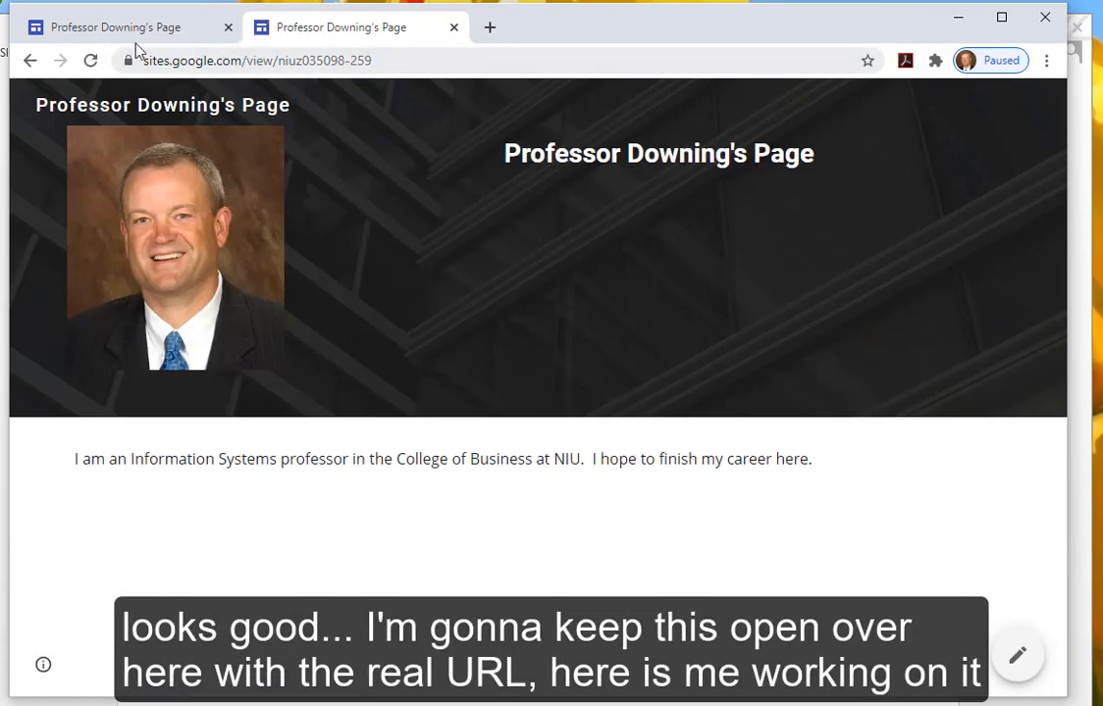
left_click(108, 28)
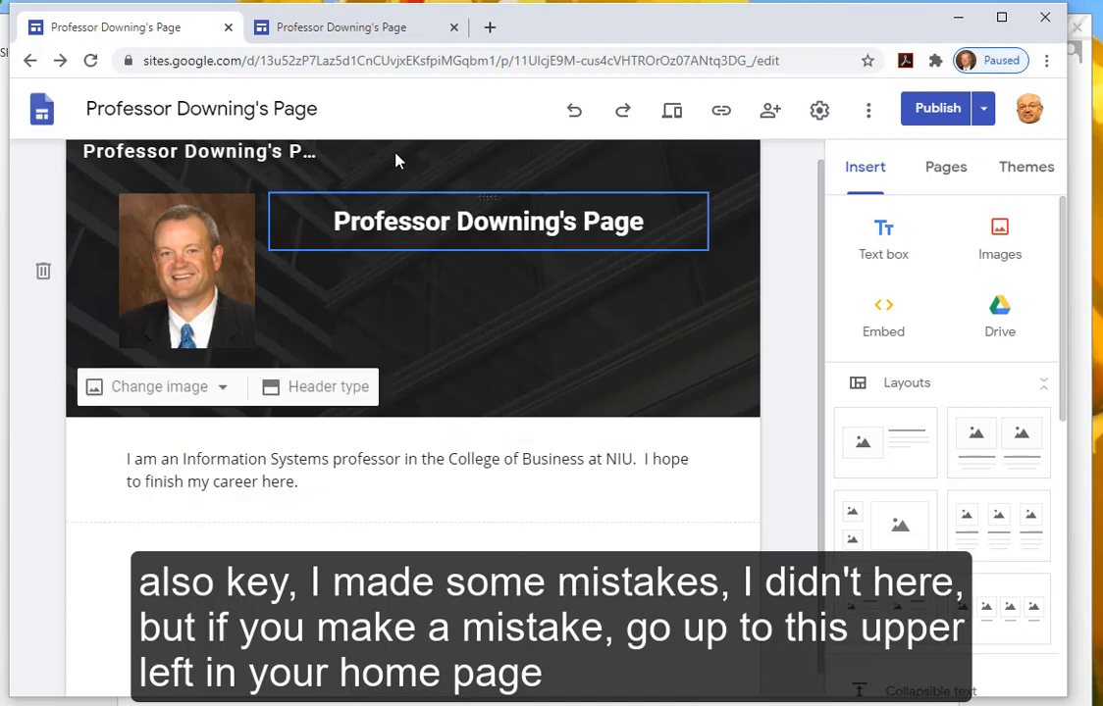
left_click(41, 115)
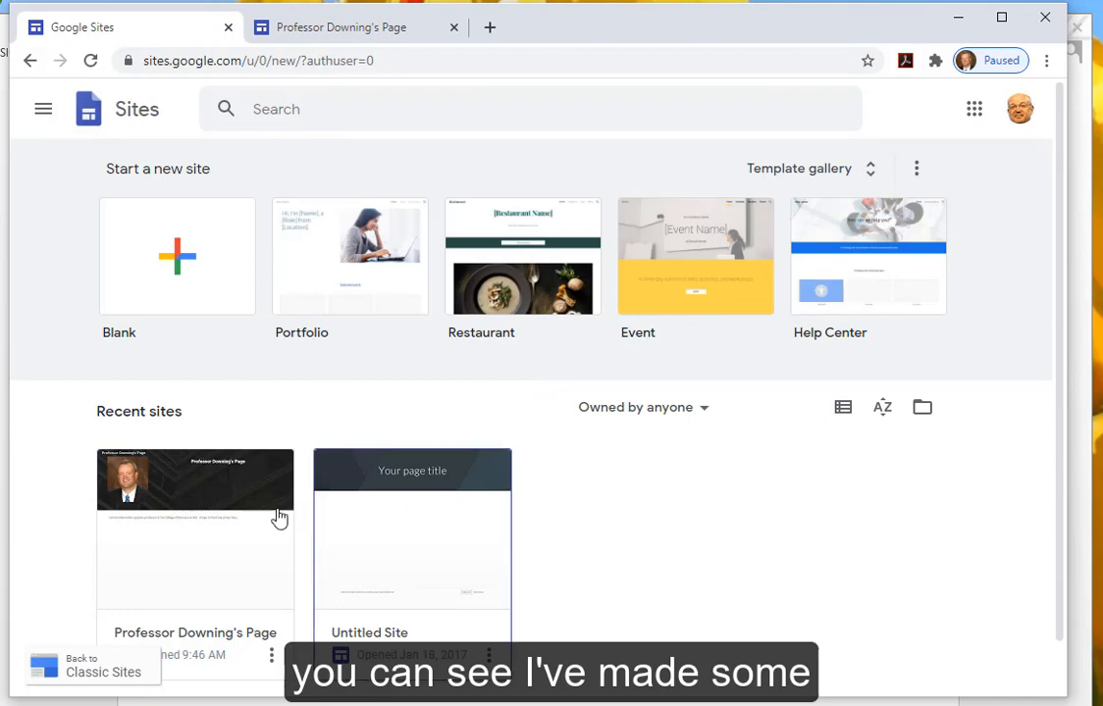
scroll(586, 498, "down", 1)
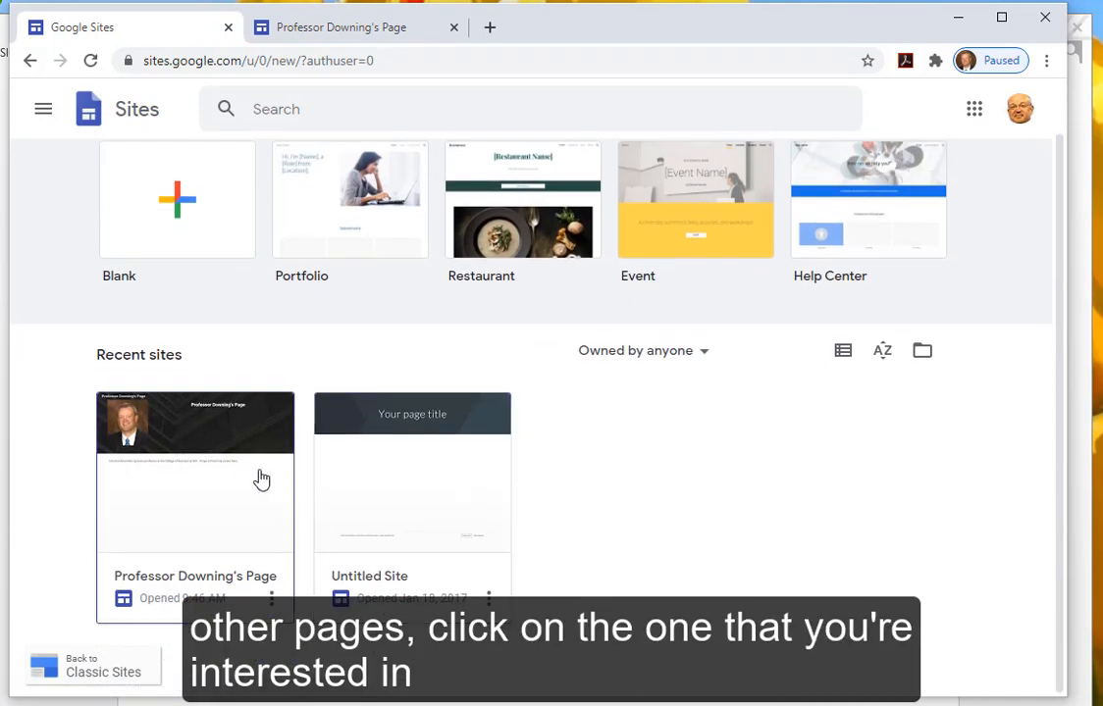
left_click(204, 498)
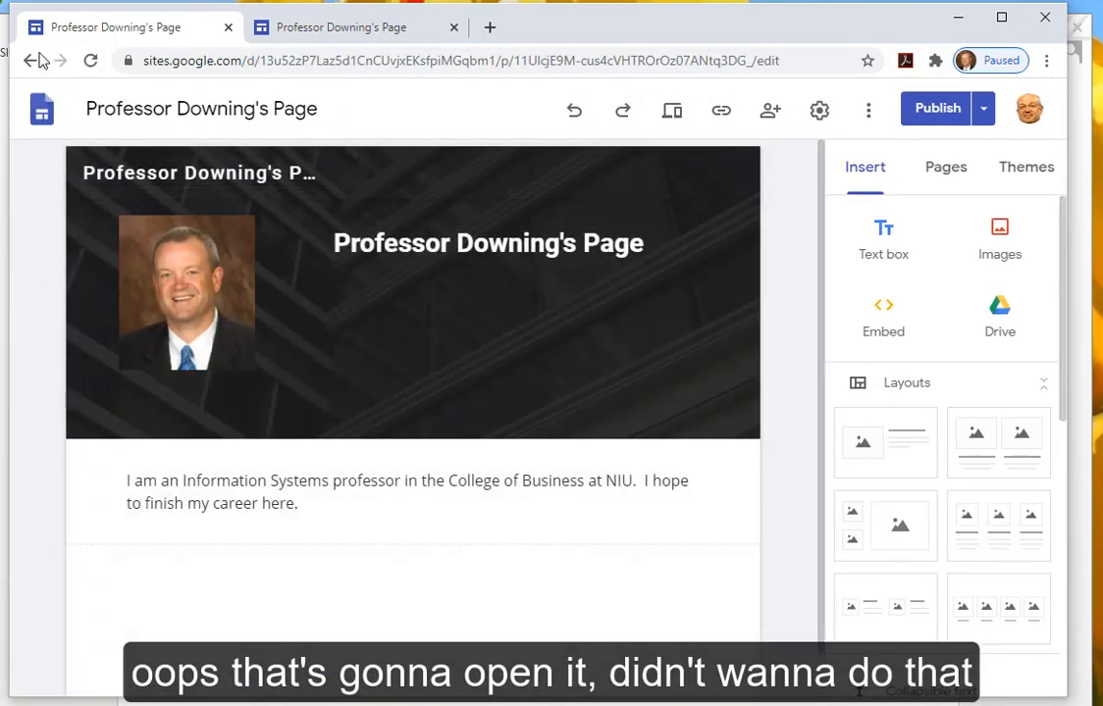
left_click(30, 60)
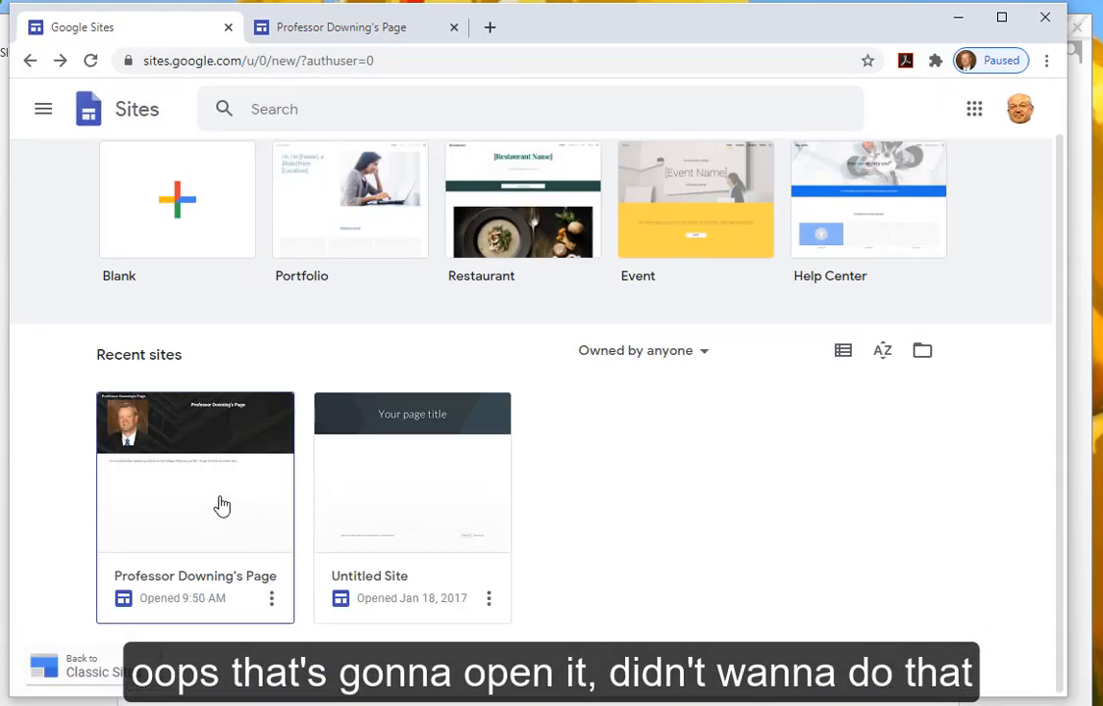
left_click(272, 600)
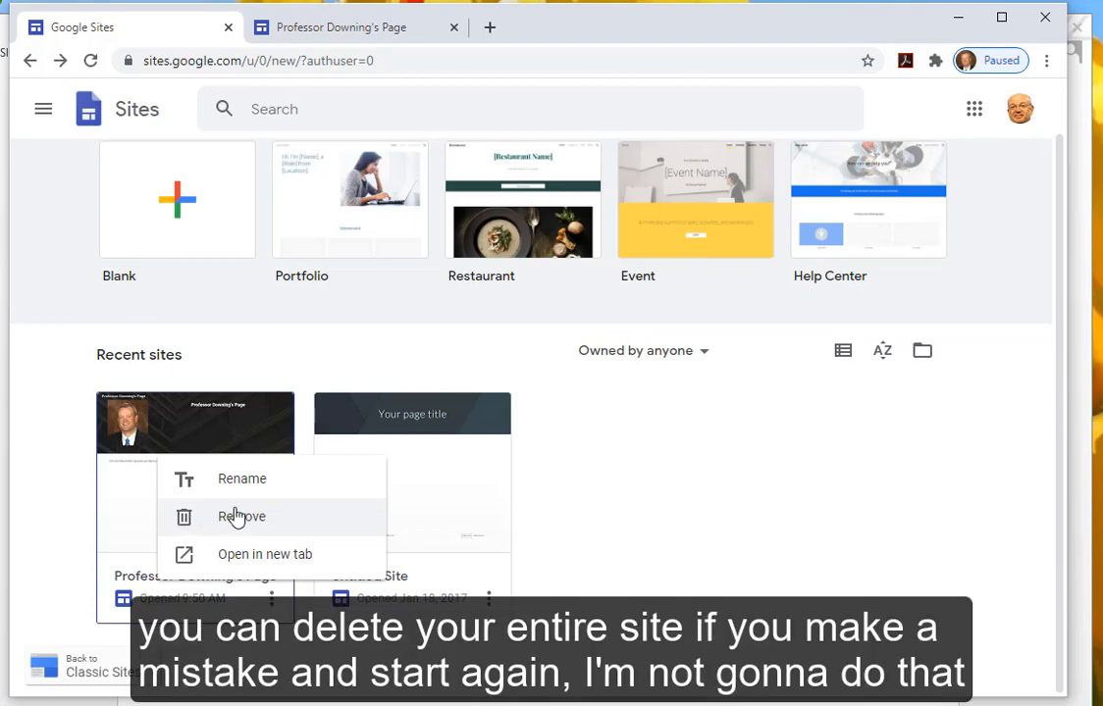
left_click(57, 374)
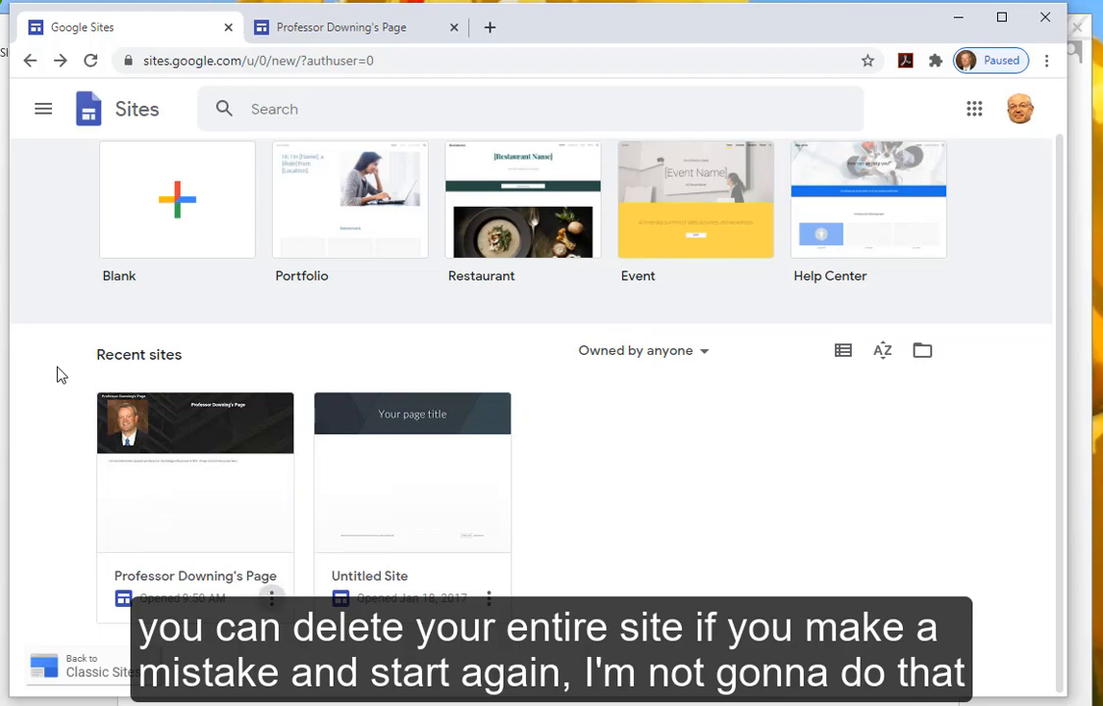
left_click(178, 424)
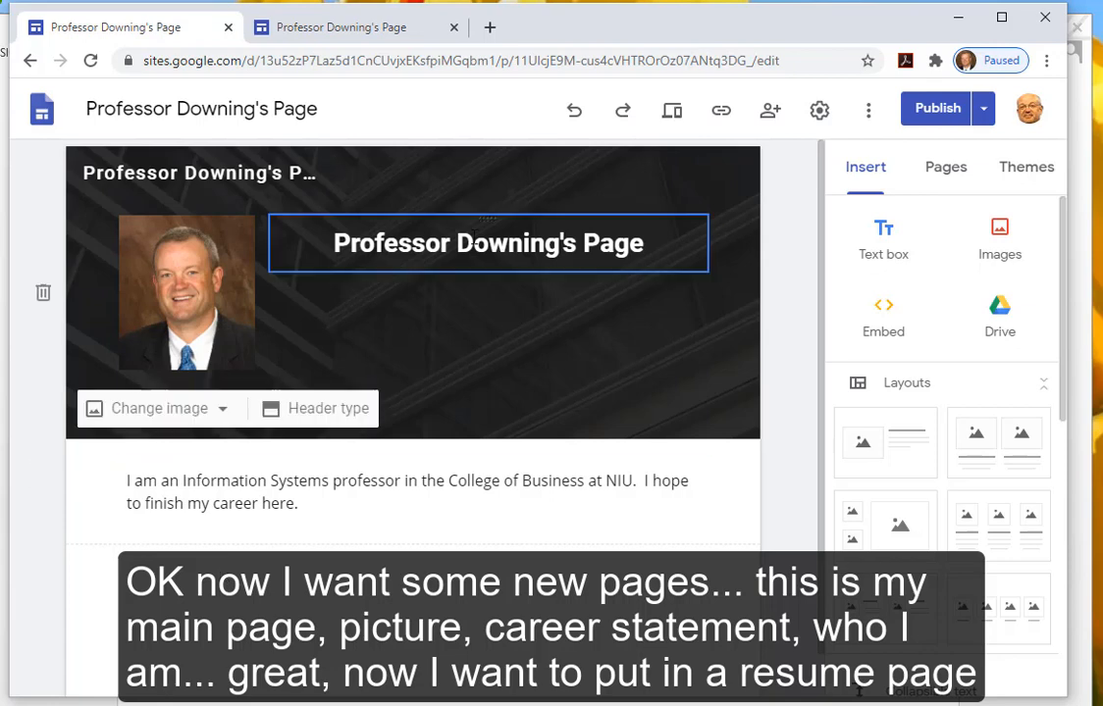
- Create a page named Resume from the Pages panel and check the Home and Resume links
left_click(945, 175)
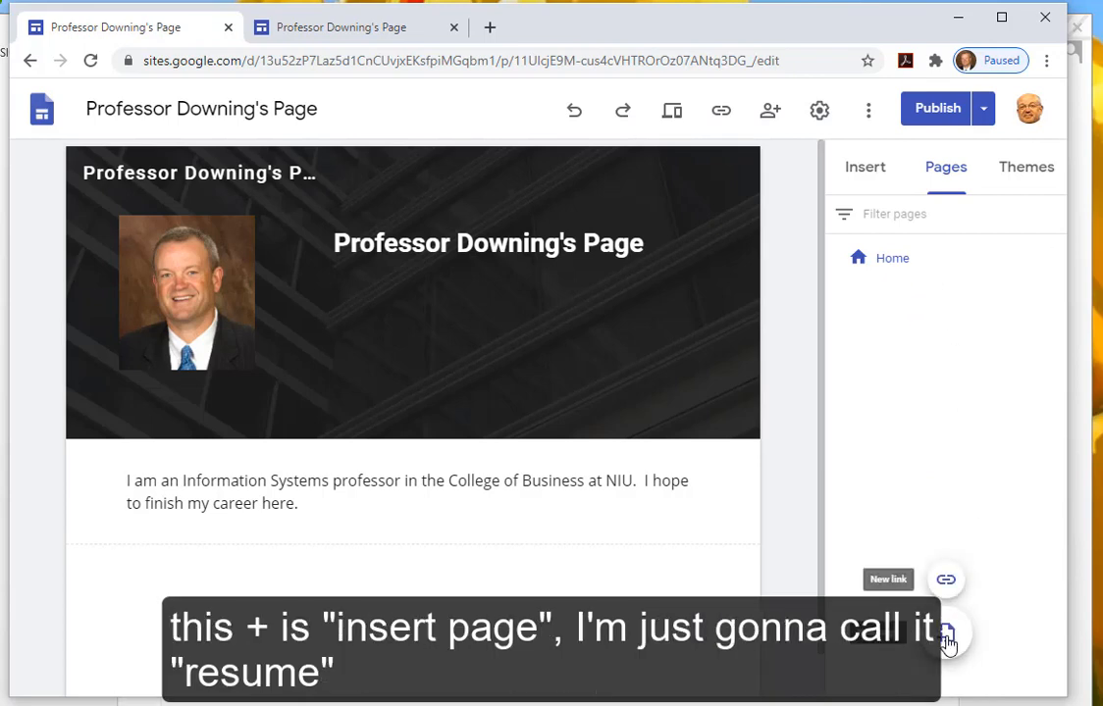
left_click(946, 638)
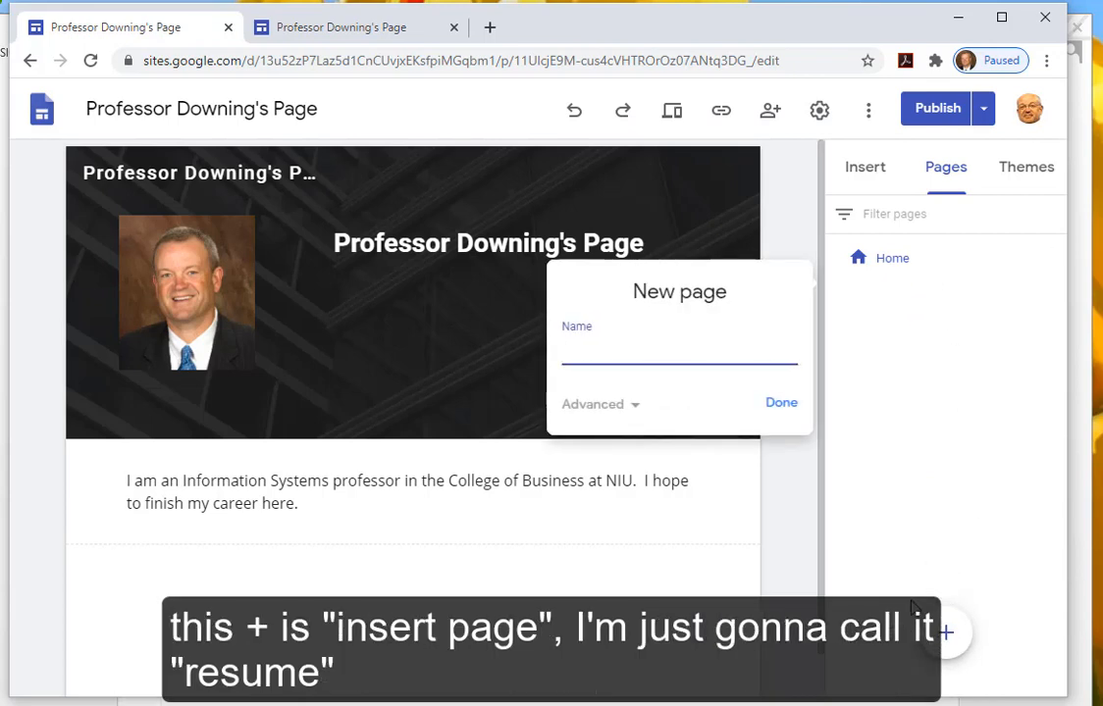
type("Resume")
left_click(782, 405)
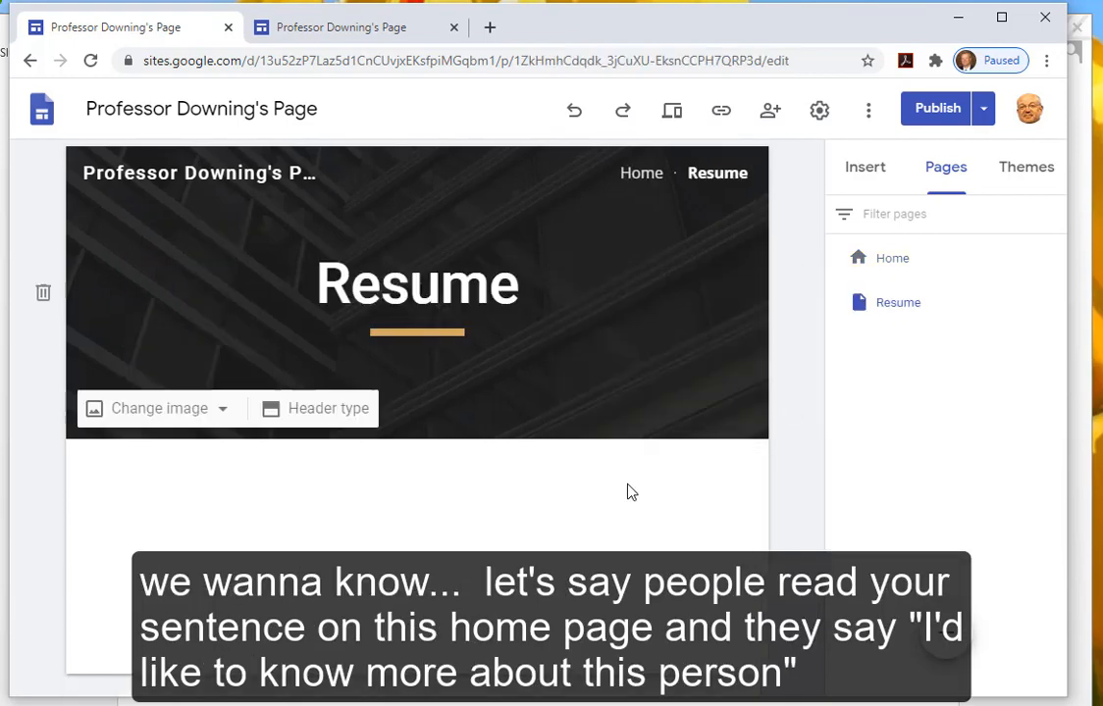
left_click(629, 173)
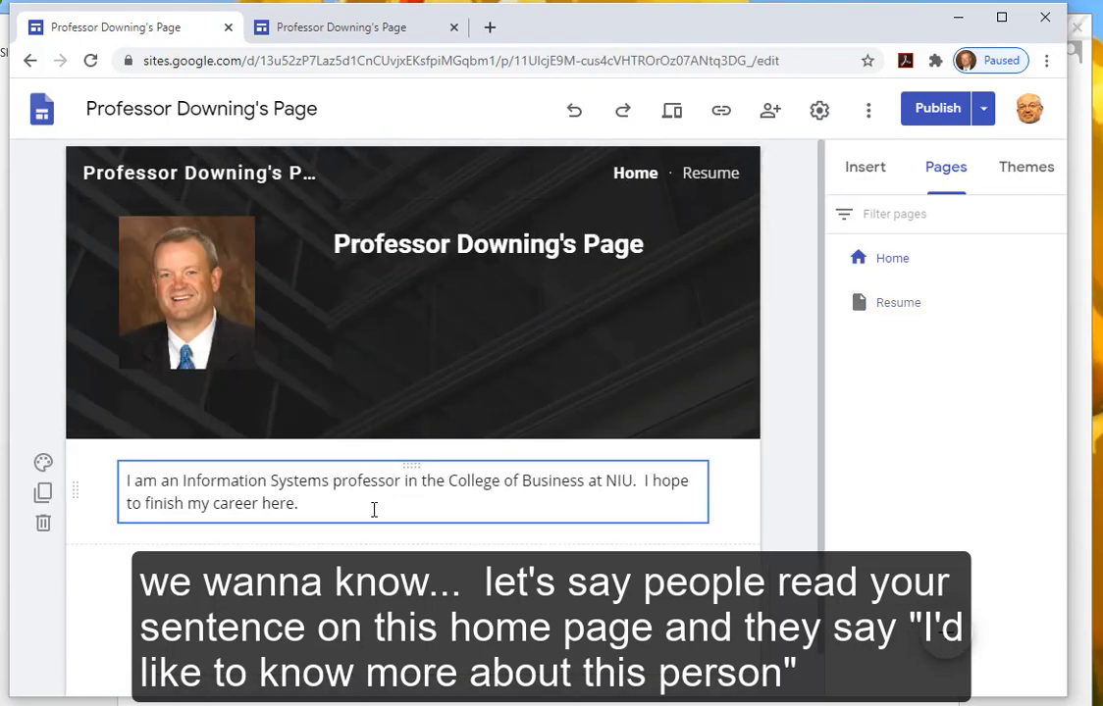
left_click(708, 177)
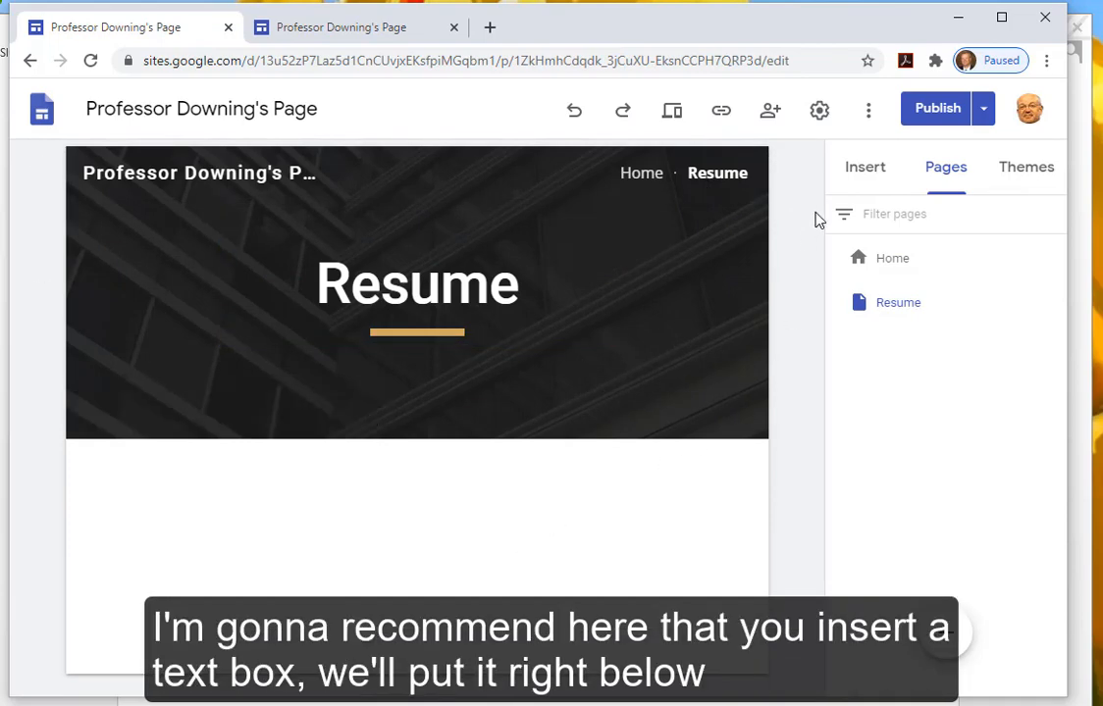
left_click(857, 171)
- Insert an empty text box below the Resume header, then switch to vita.doc in Word
left_click(881, 234)
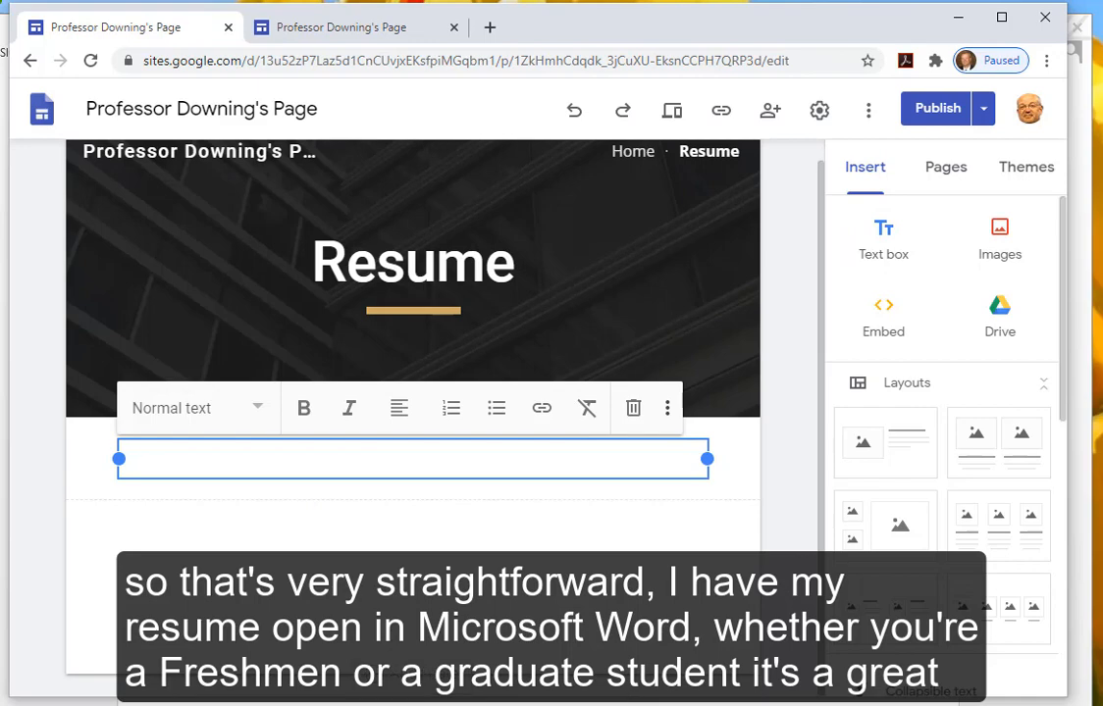
key("alt+Tab")
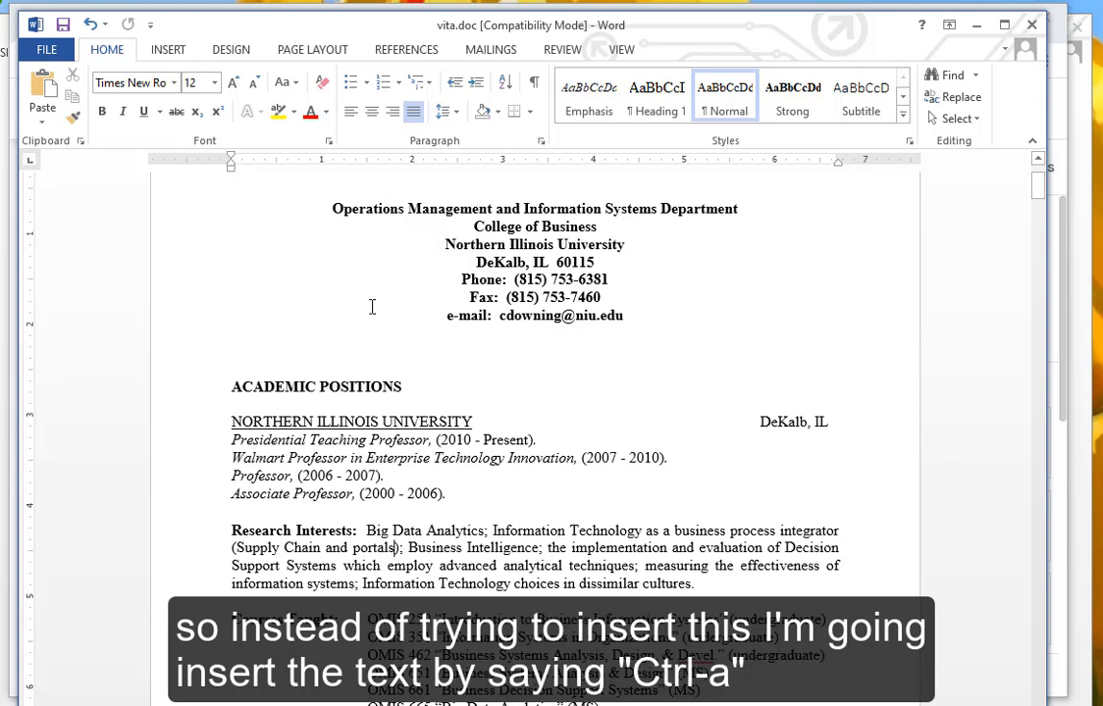
- Select all of the vita.doc resume for copying and switch back to the Chrome Sites editor
key("ctrl+a")
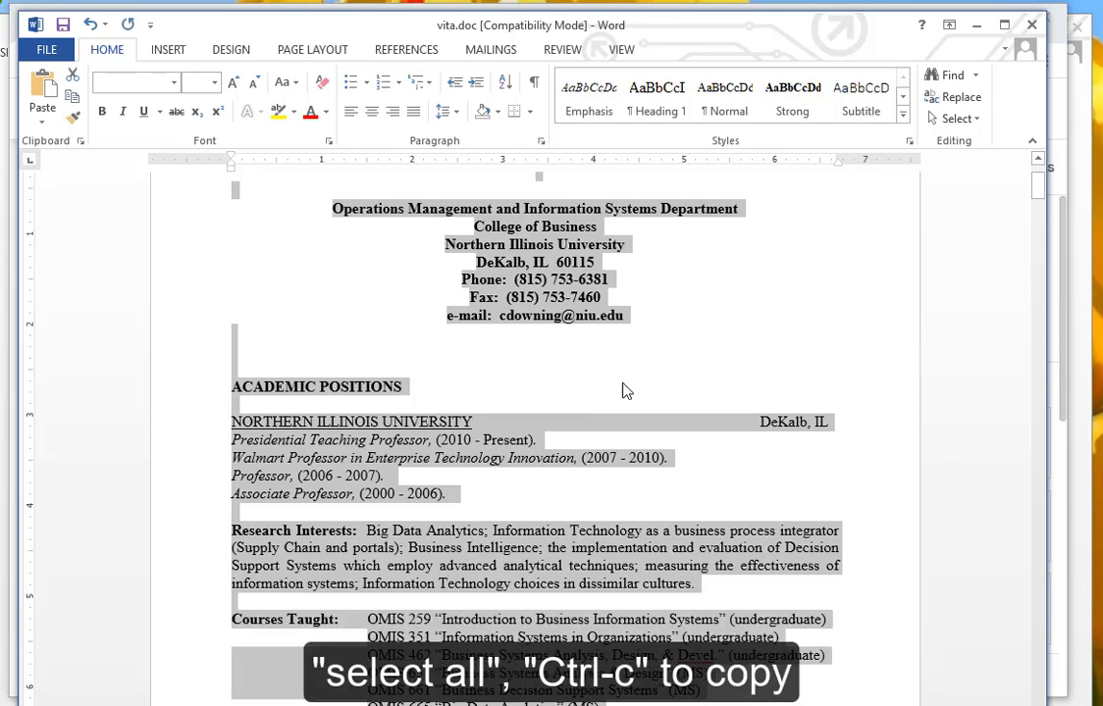
key("alt+Tab")
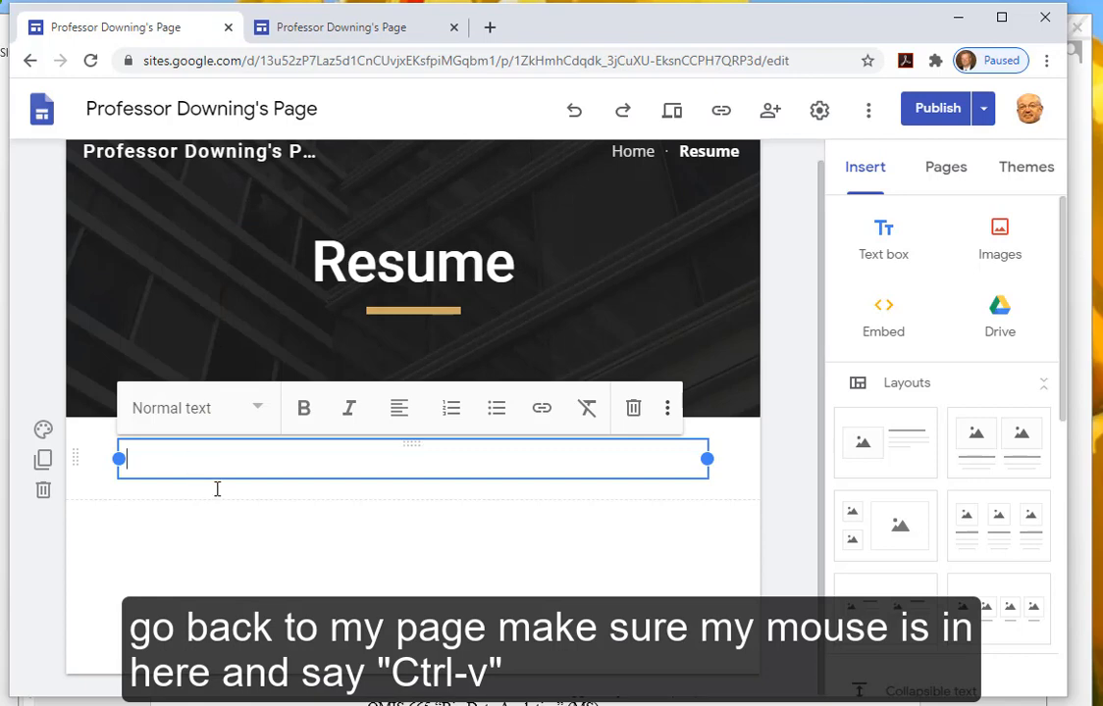
- Paste the resume into the text box and style its top name line as Title
key("ctrl+v")
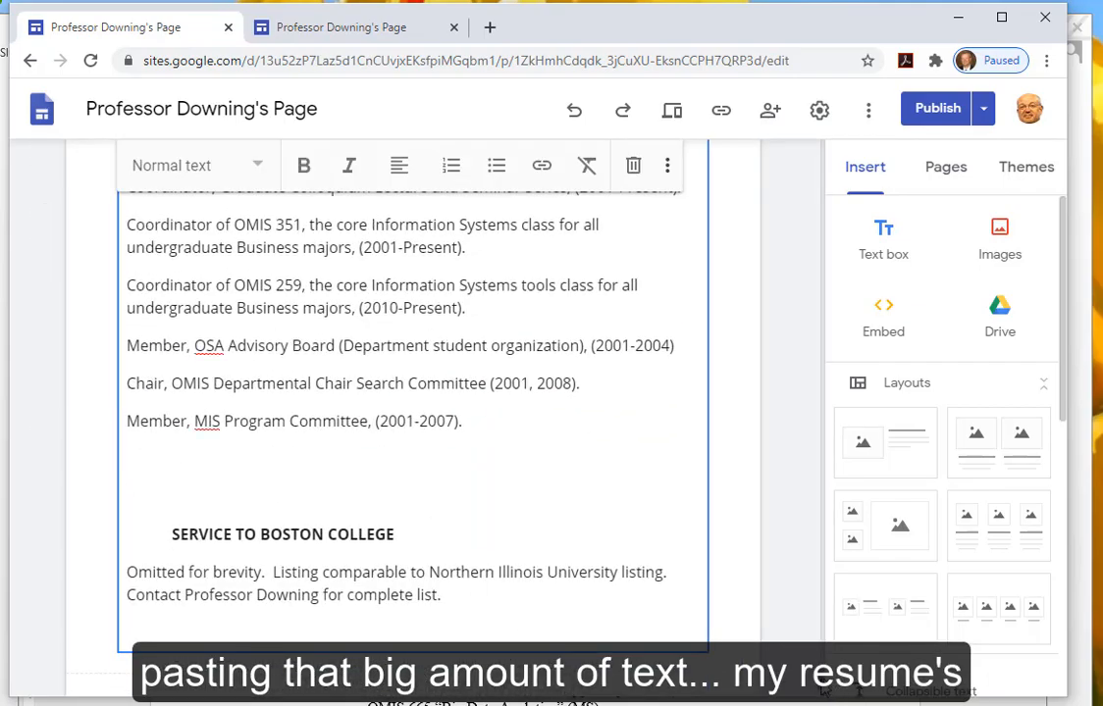
left_click_drag(820, 613, 851, 159)
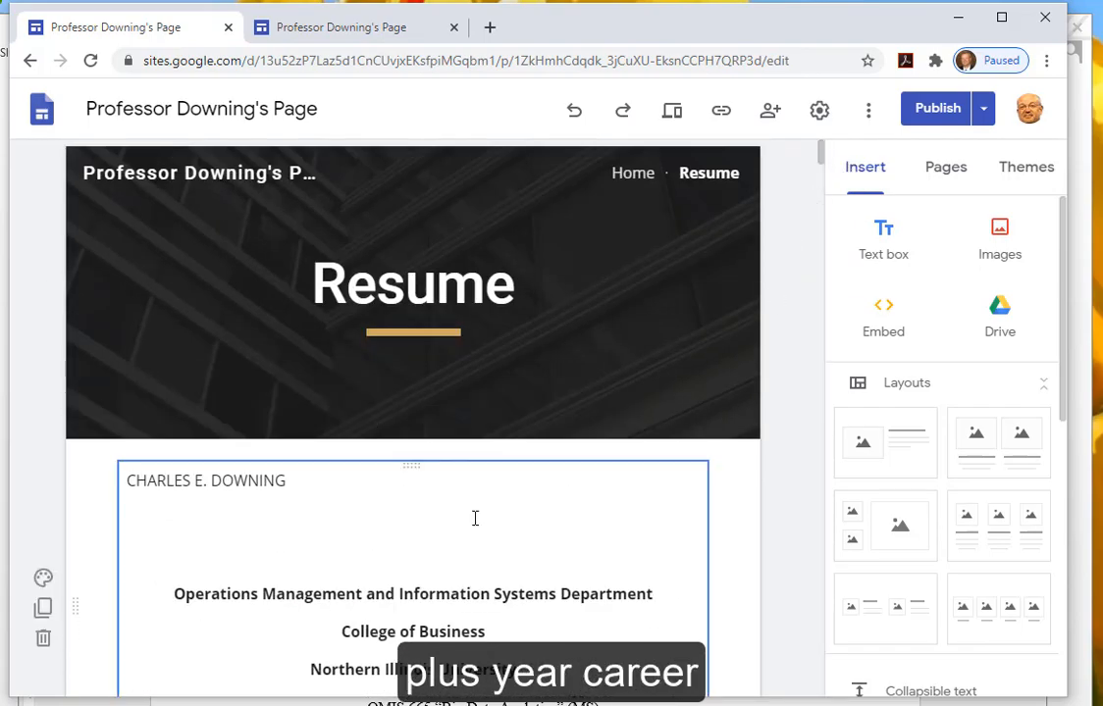
left_click(169, 480)
left_click_drag(288, 480, 129, 480)
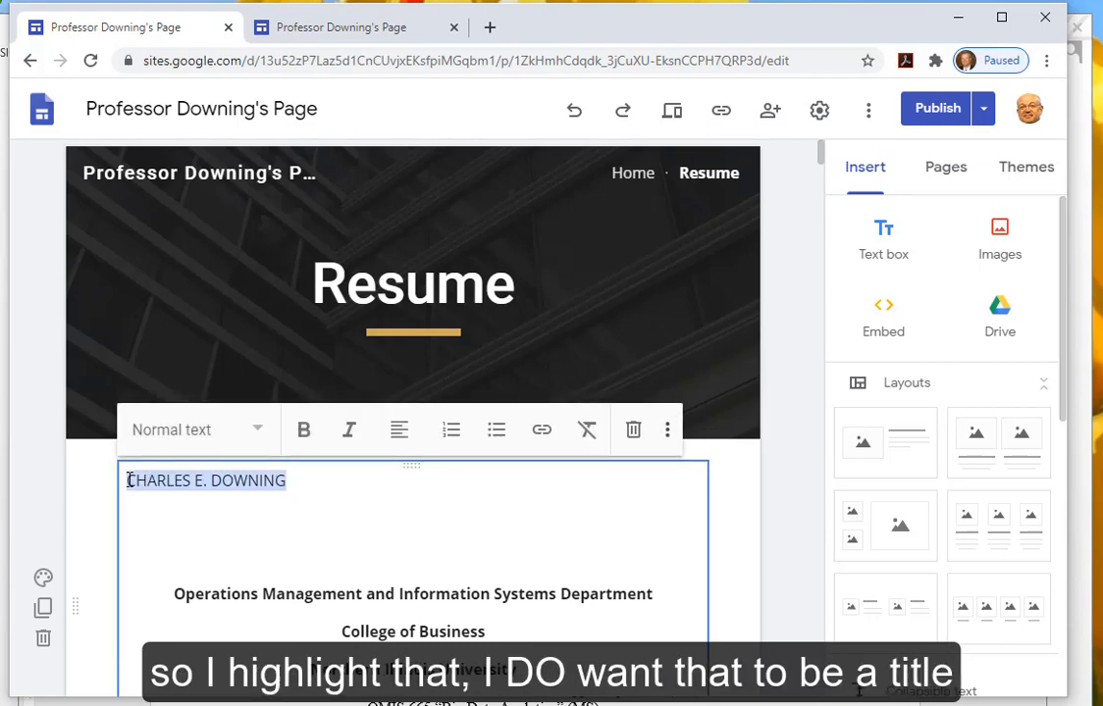
left_click(259, 432)
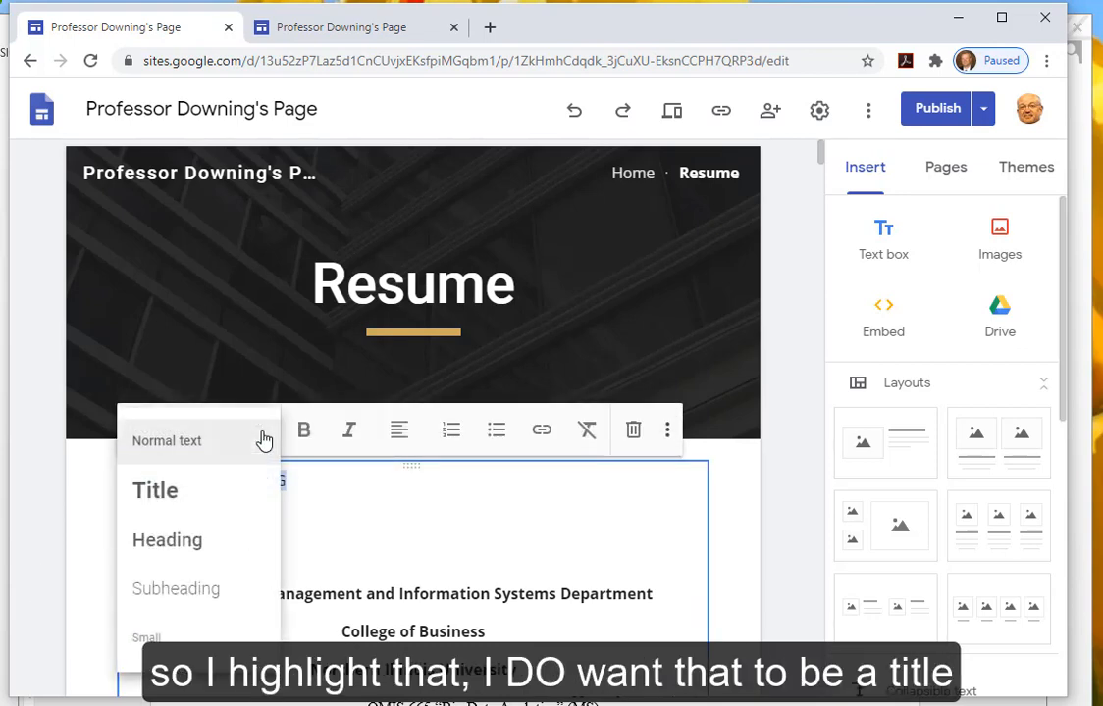
left_click(189, 501)
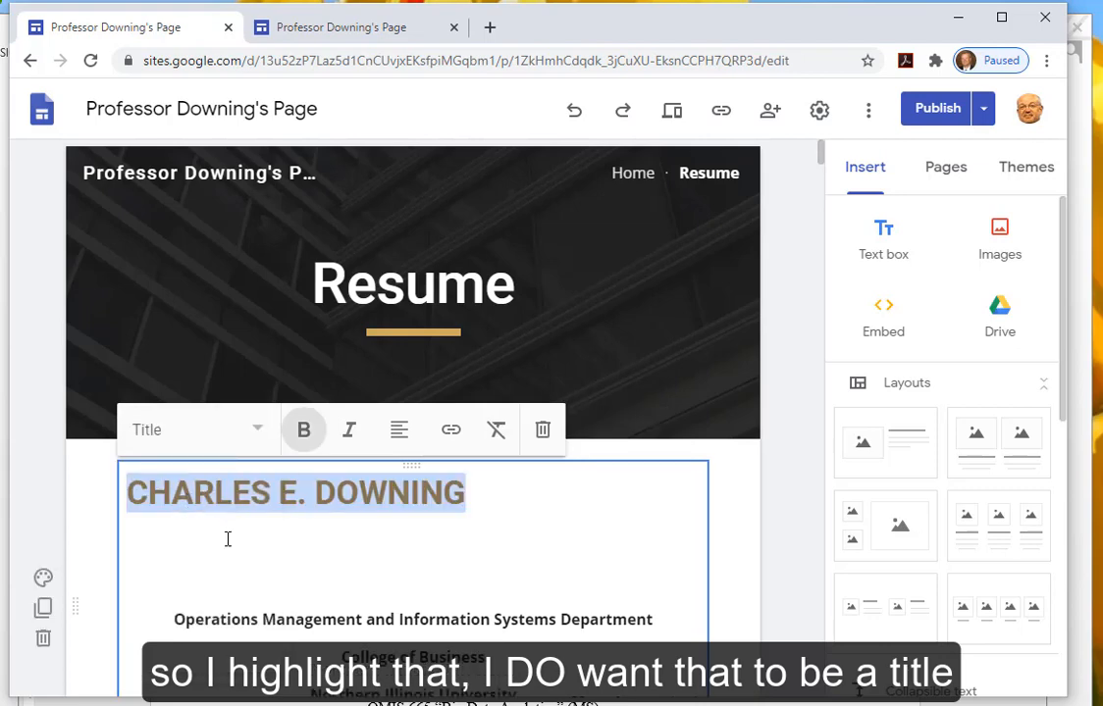
- Centre the name line and bring up the publish review
left_click(400, 437)
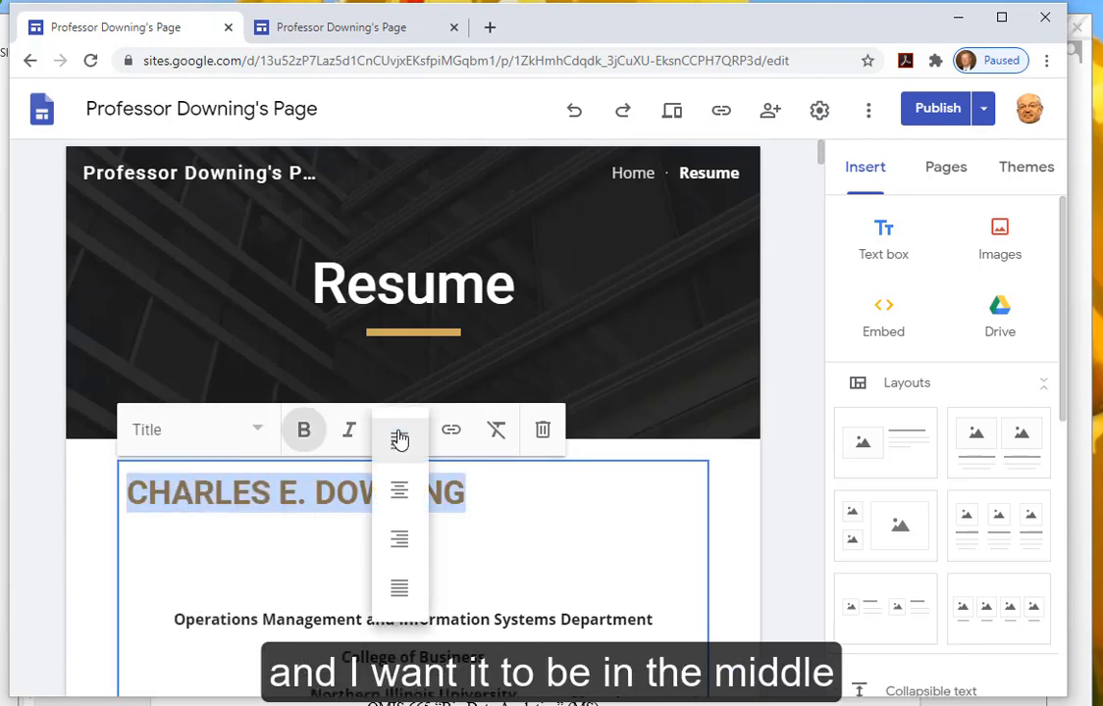
left_click(400, 493)
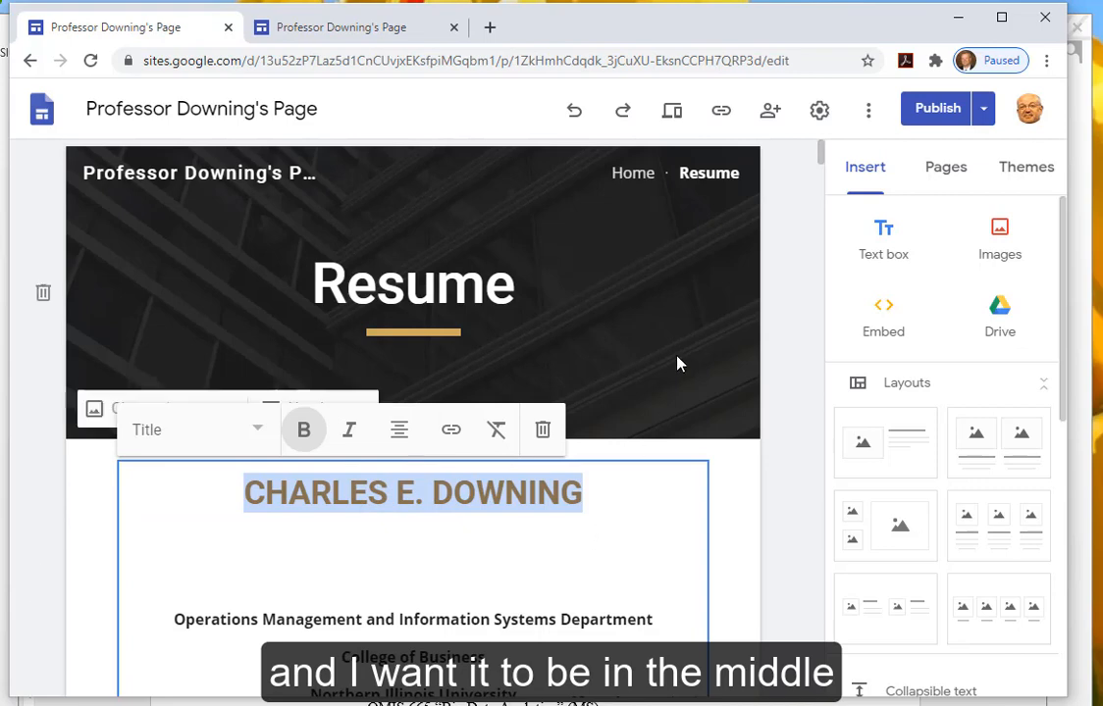
left_click(929, 110)
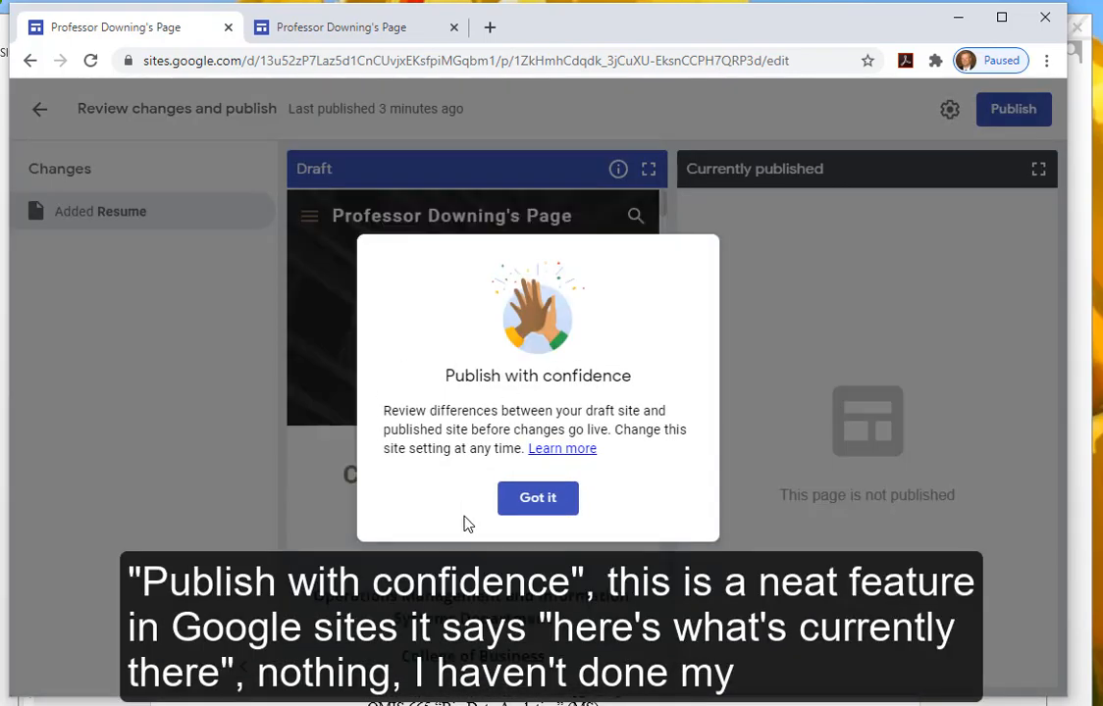
- Dismiss the Publish with confidence intro, publish the Resume changes, and show the live-site tab
left_click(535, 502)
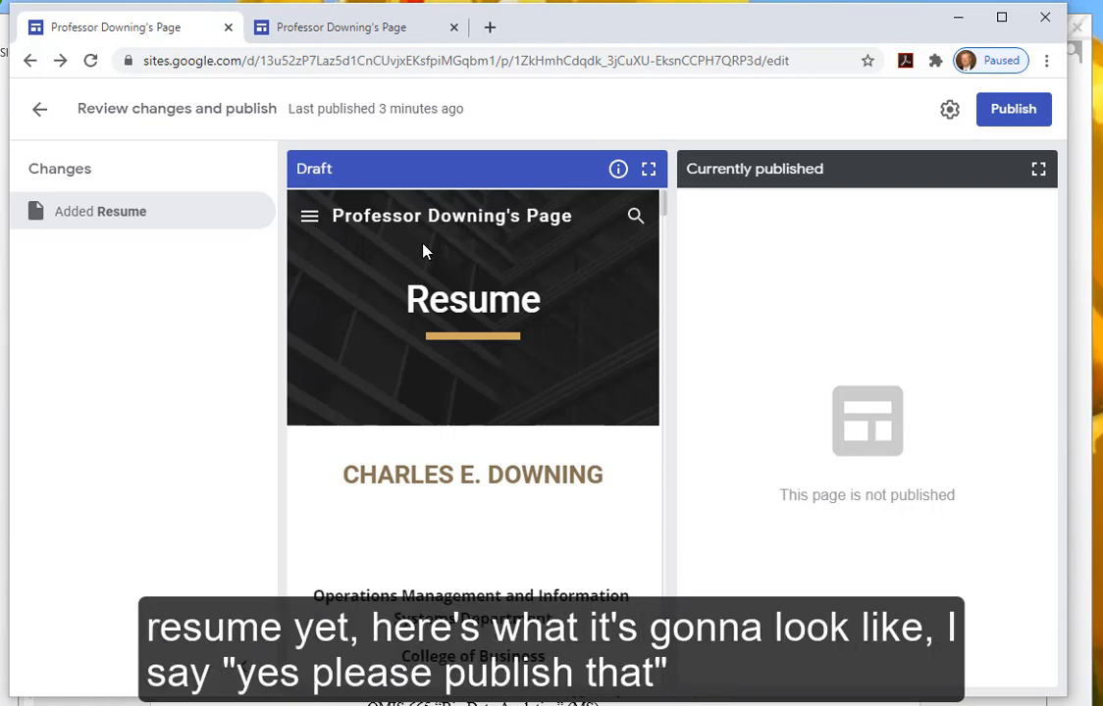
left_click(1004, 111)
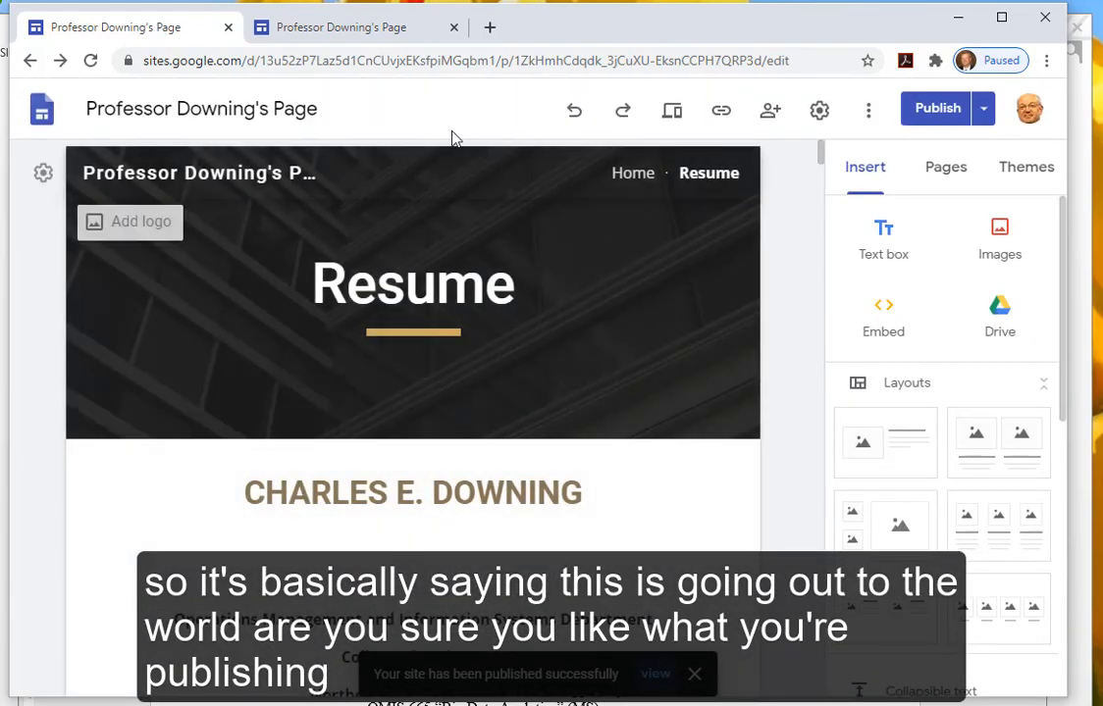
left_click(357, 29)
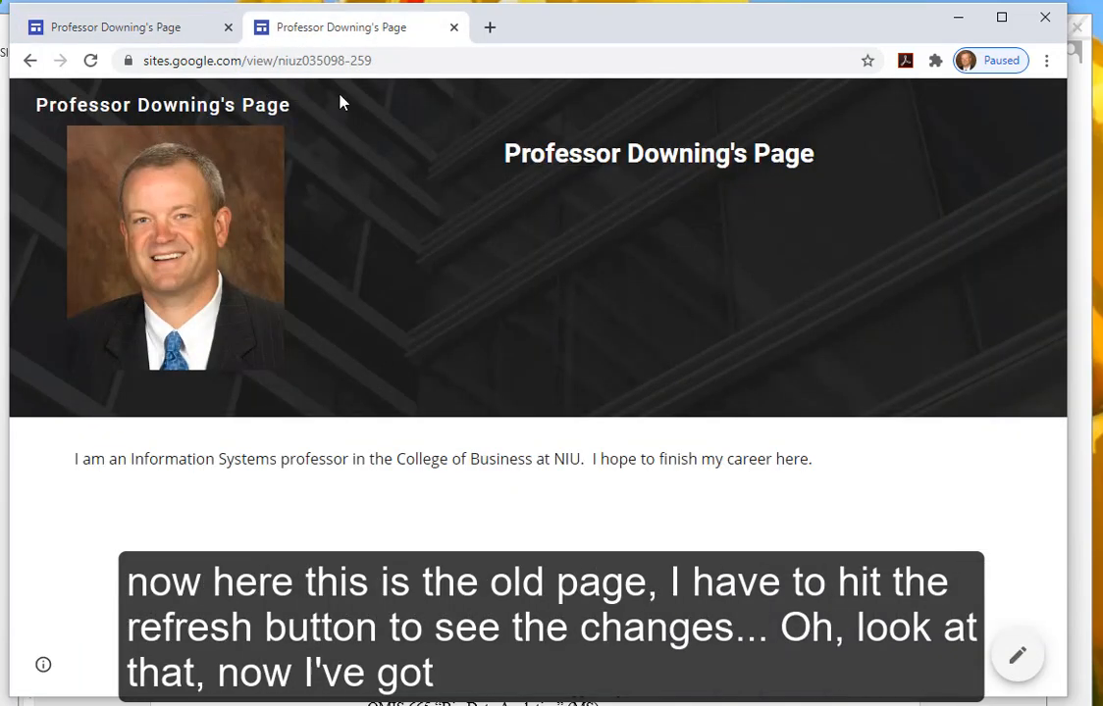
- Reload the live site, browse its Resume and Home pages, then return to the editor tab
left_click(90, 61)
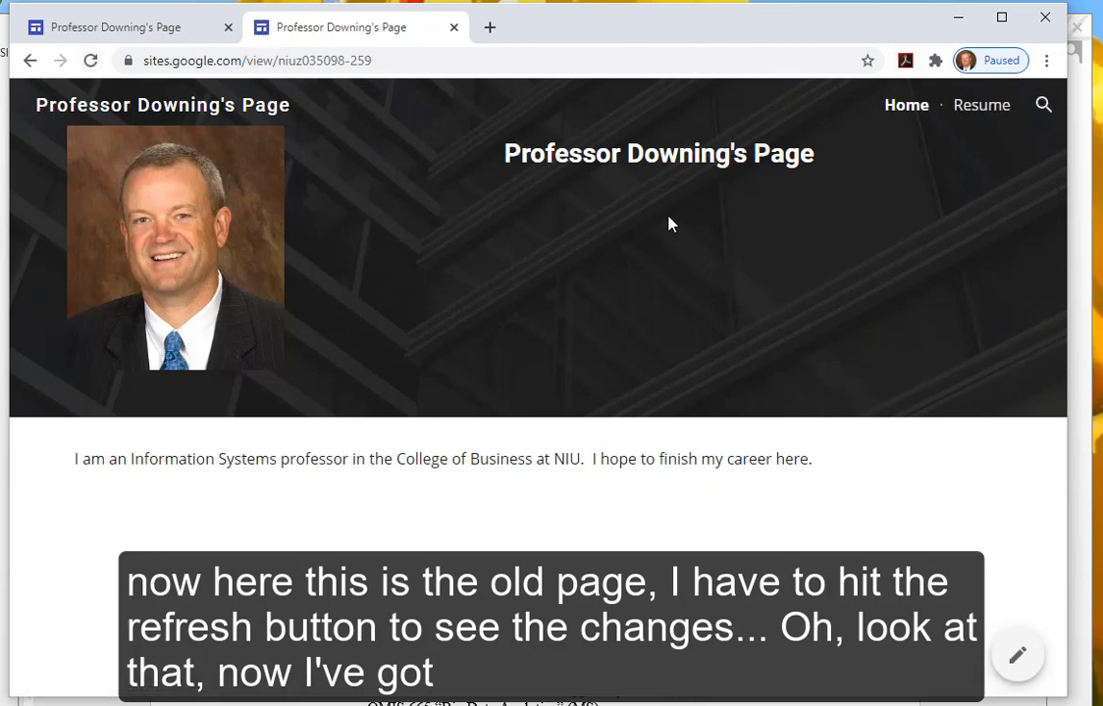
left_click(969, 112)
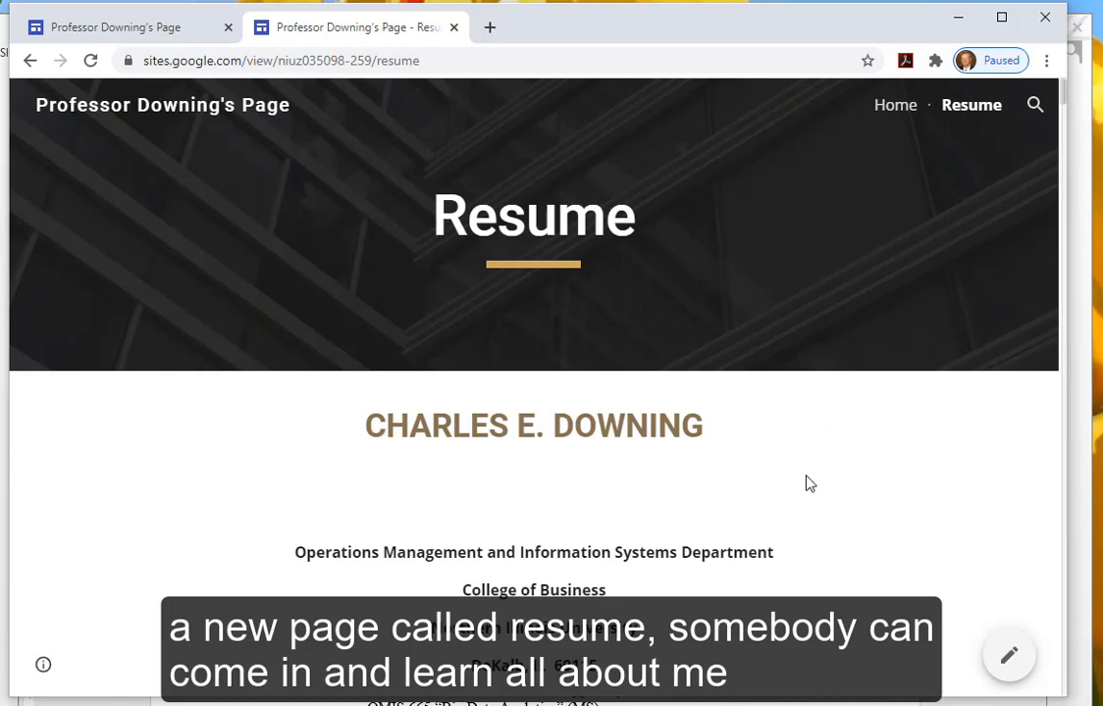
scroll(807, 483, "down", 5)
scroll(799, 496, "down", 4)
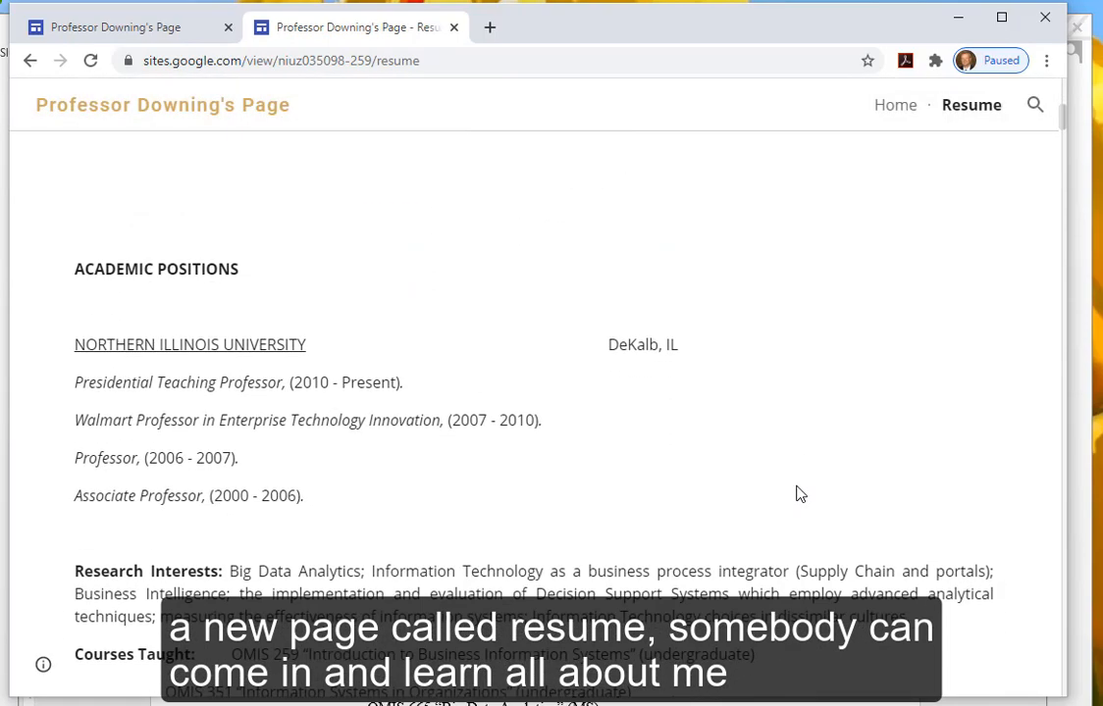
scroll(796, 494, "down", 2)
scroll(796, 494, "up", 10)
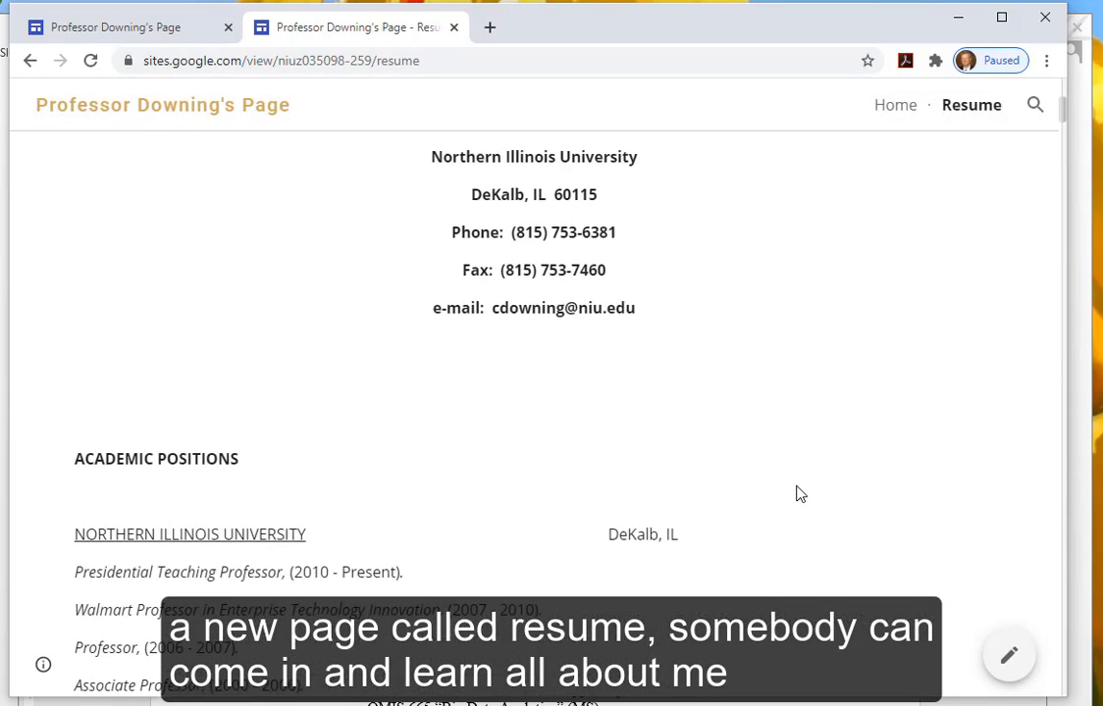
left_click(895, 107)
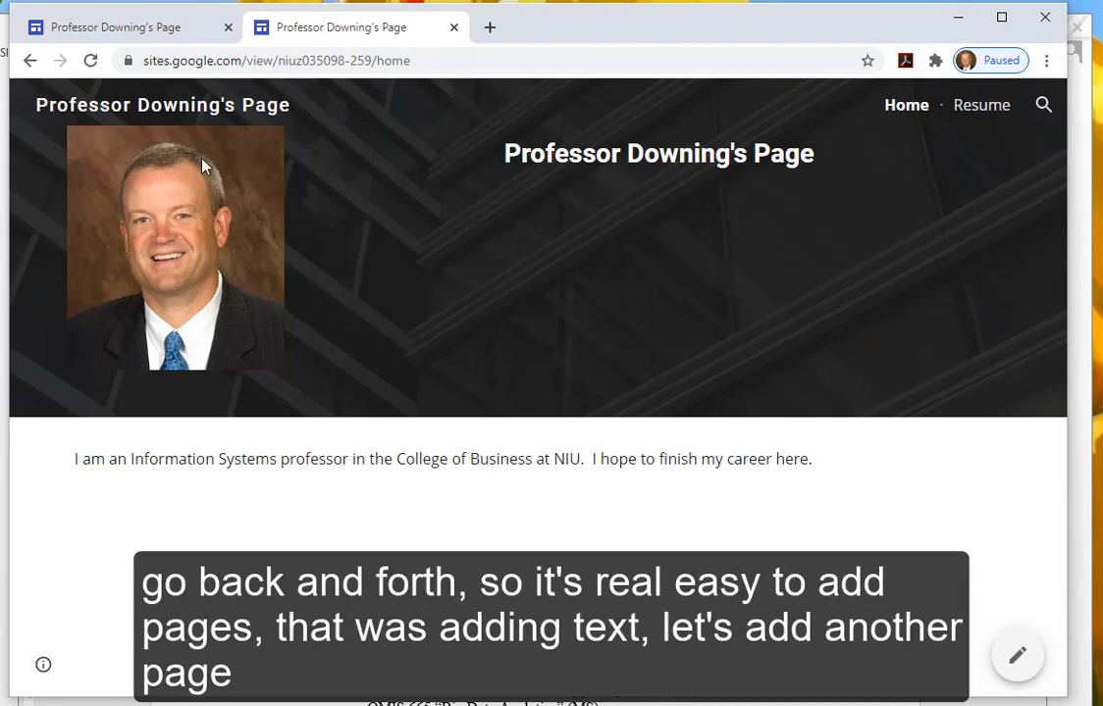
left_click(121, 29)
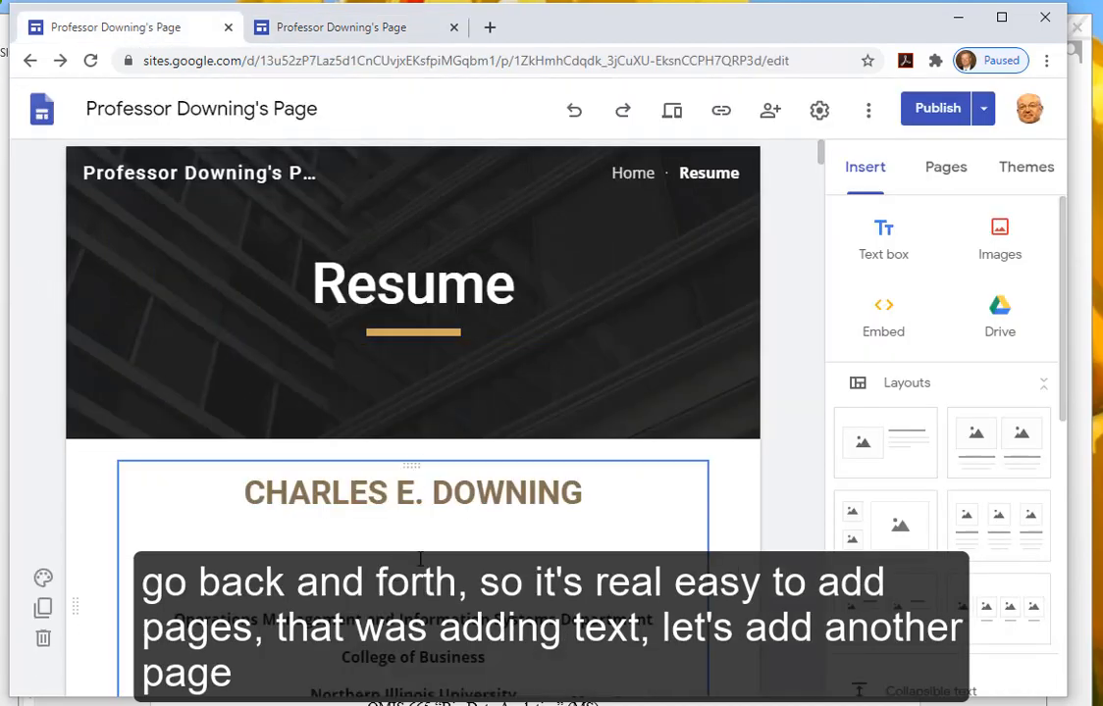
- Create a page named Excel Example from the Pages panel
left_click(942, 173)
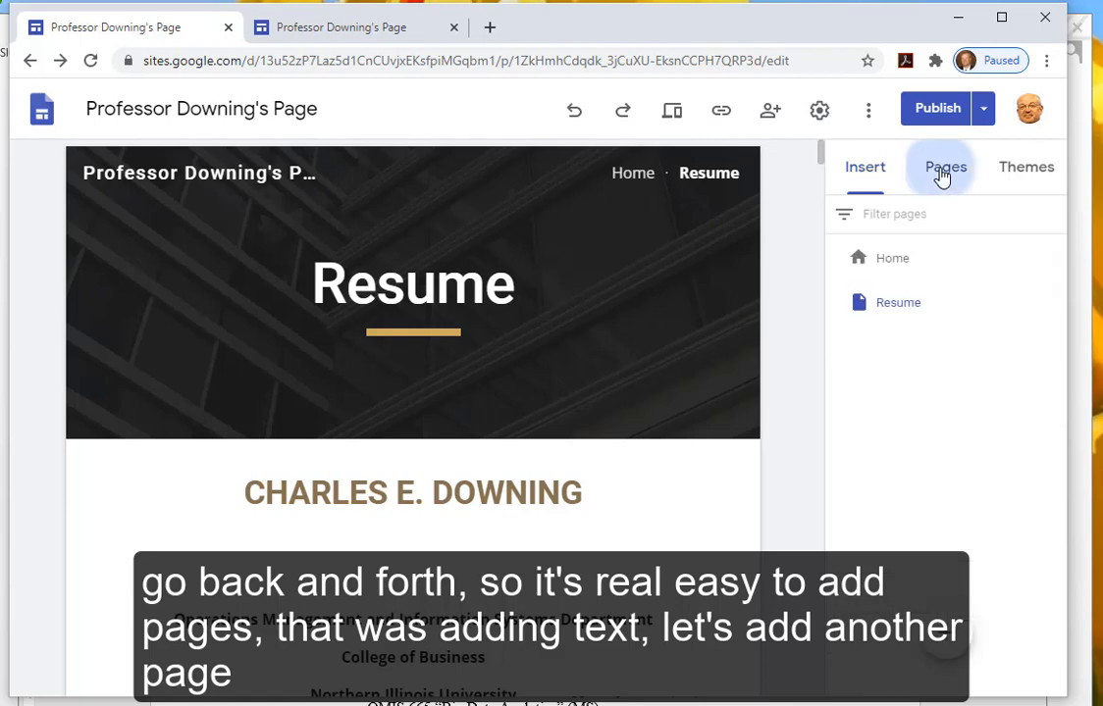
left_click(944, 641)
type("Exc")
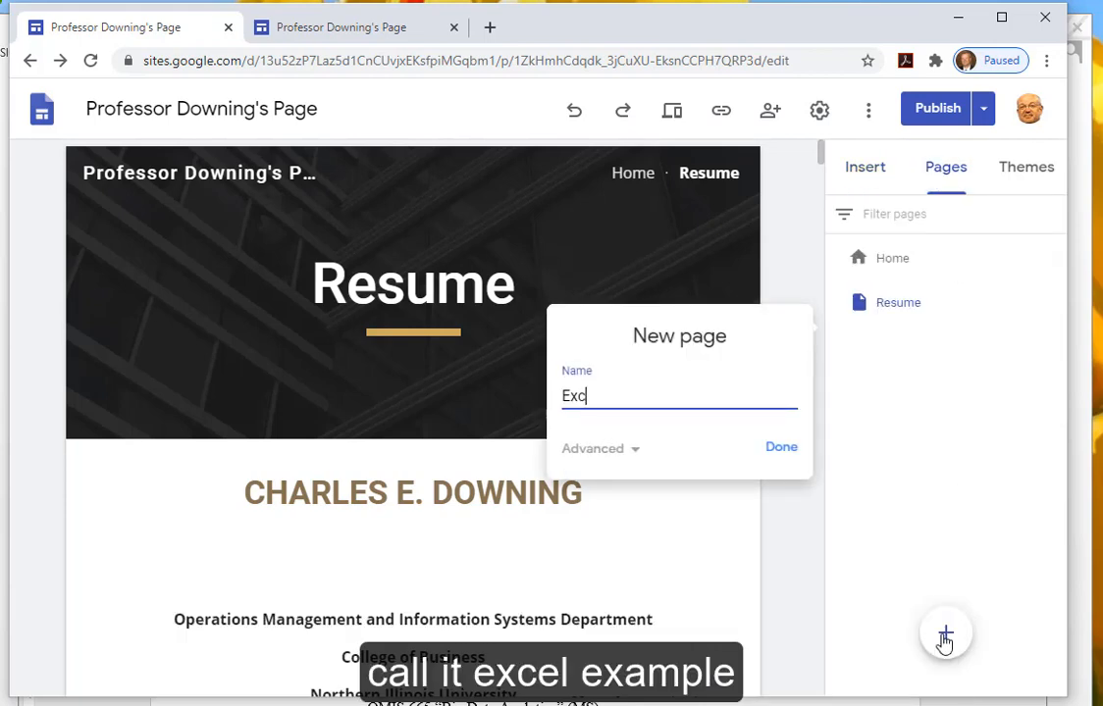
type("el Example")
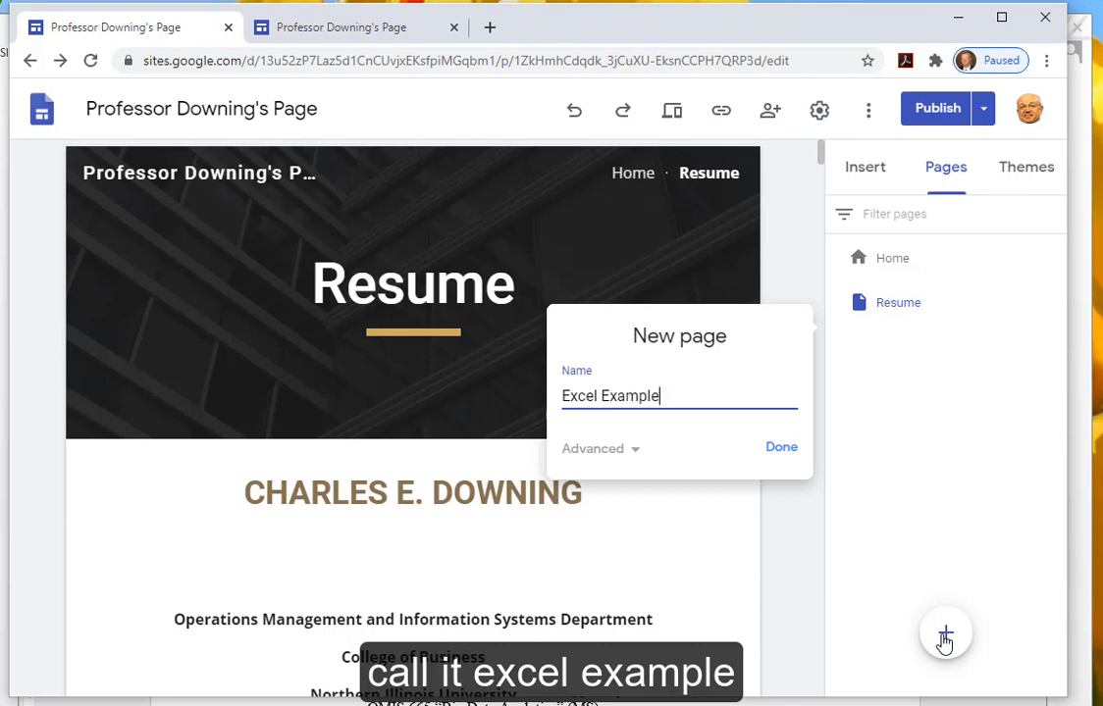
left_click(777, 449)
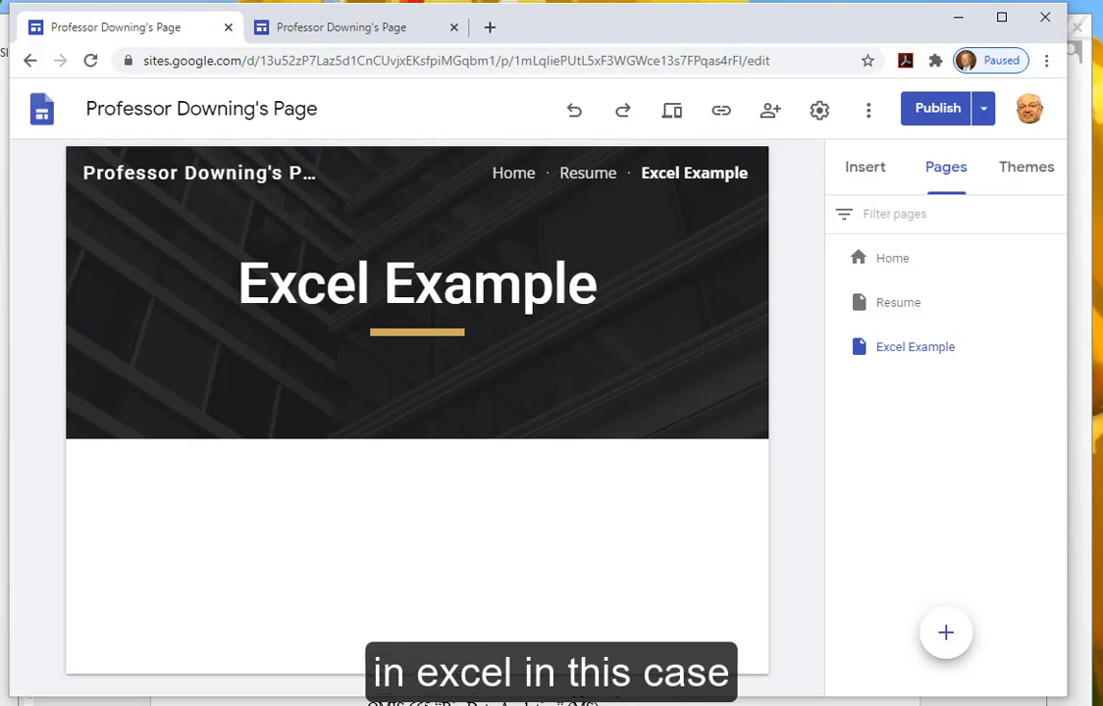
key("super")
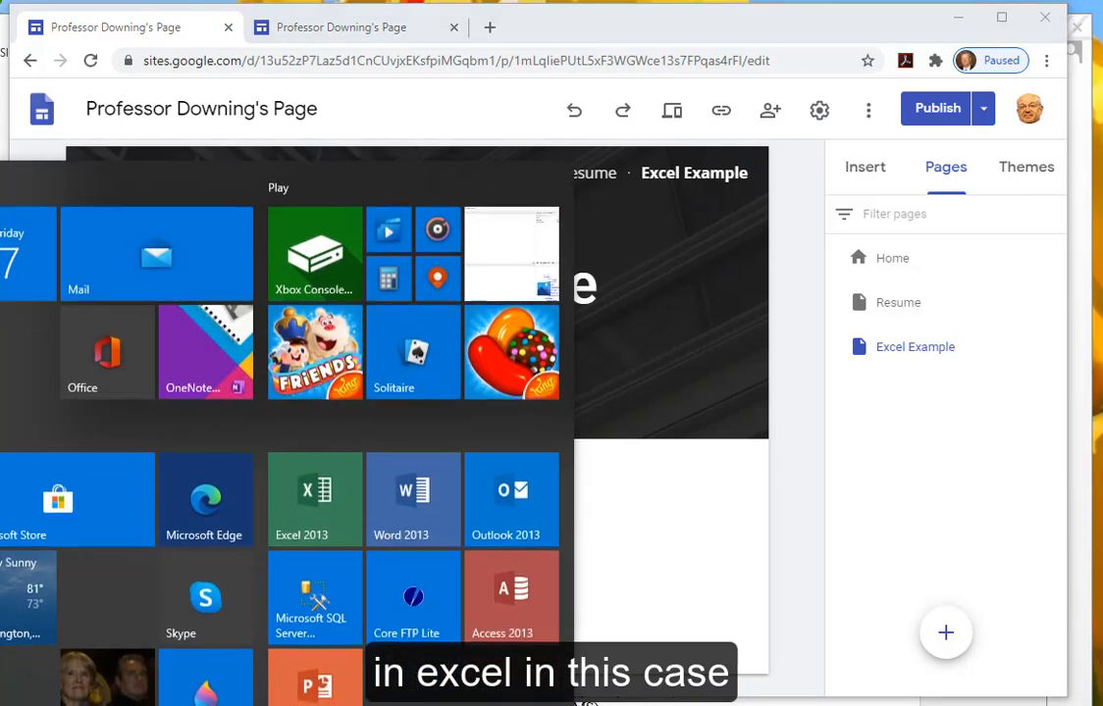
- Launch Excel 2013 and open Millionaire.xlsx from the recent workbooks list
left_click(310, 510)
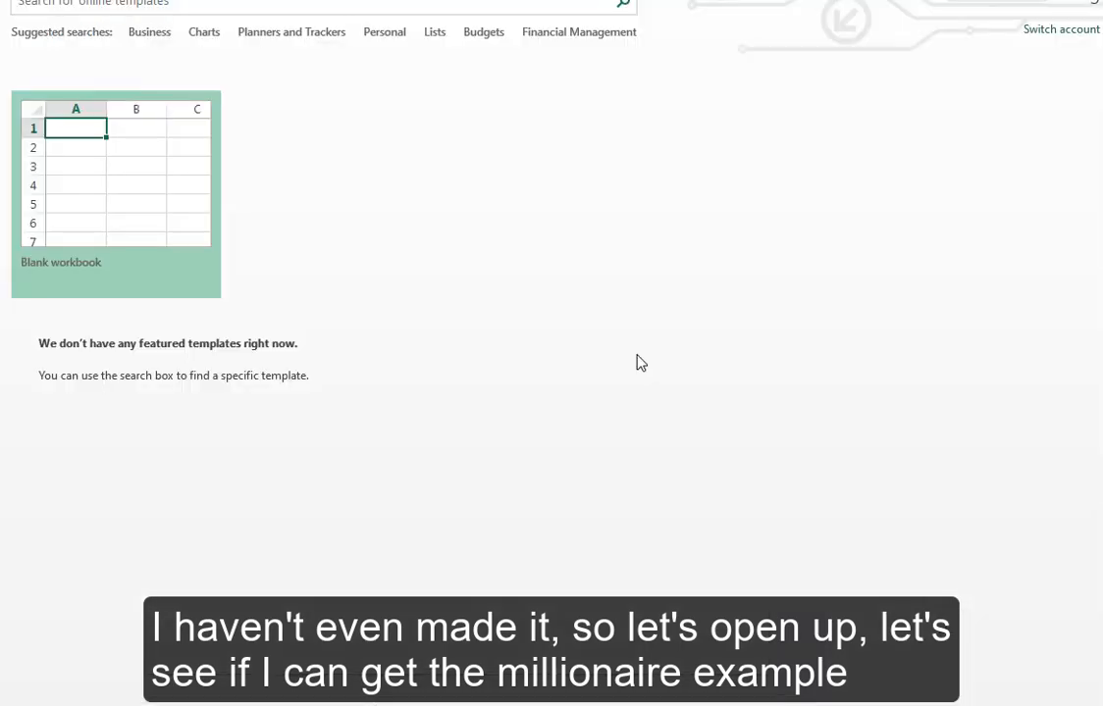
left_click(1102, 0)
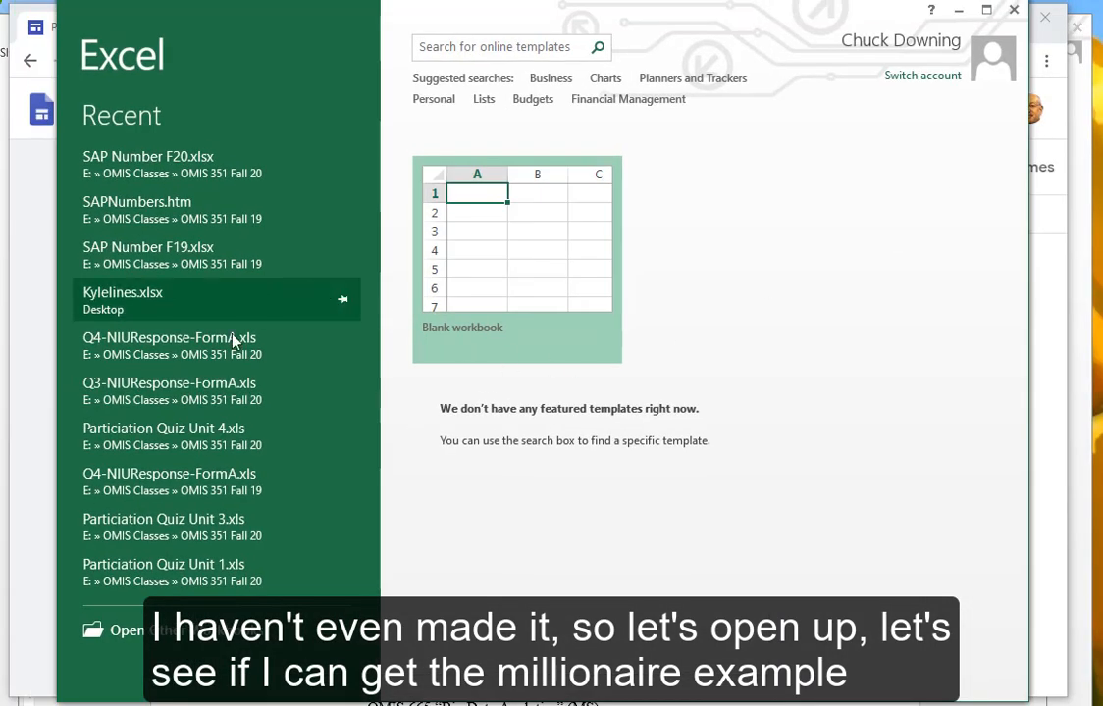
left_click(201, 637)
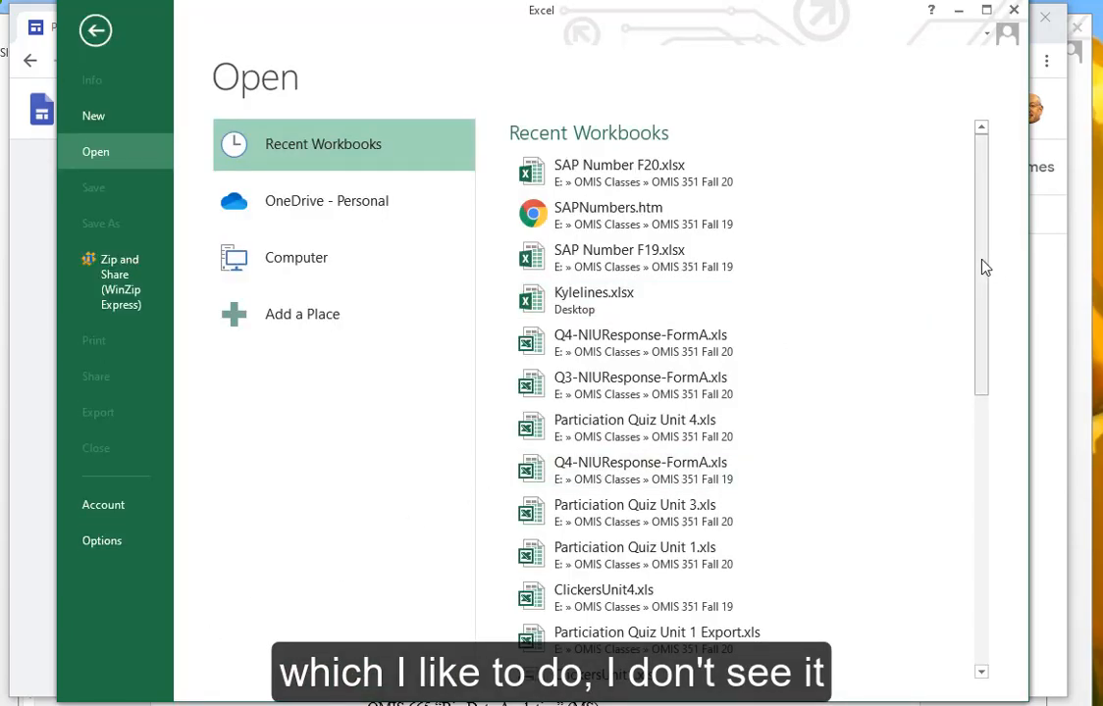
left_click_drag(983, 264, 978, 404)
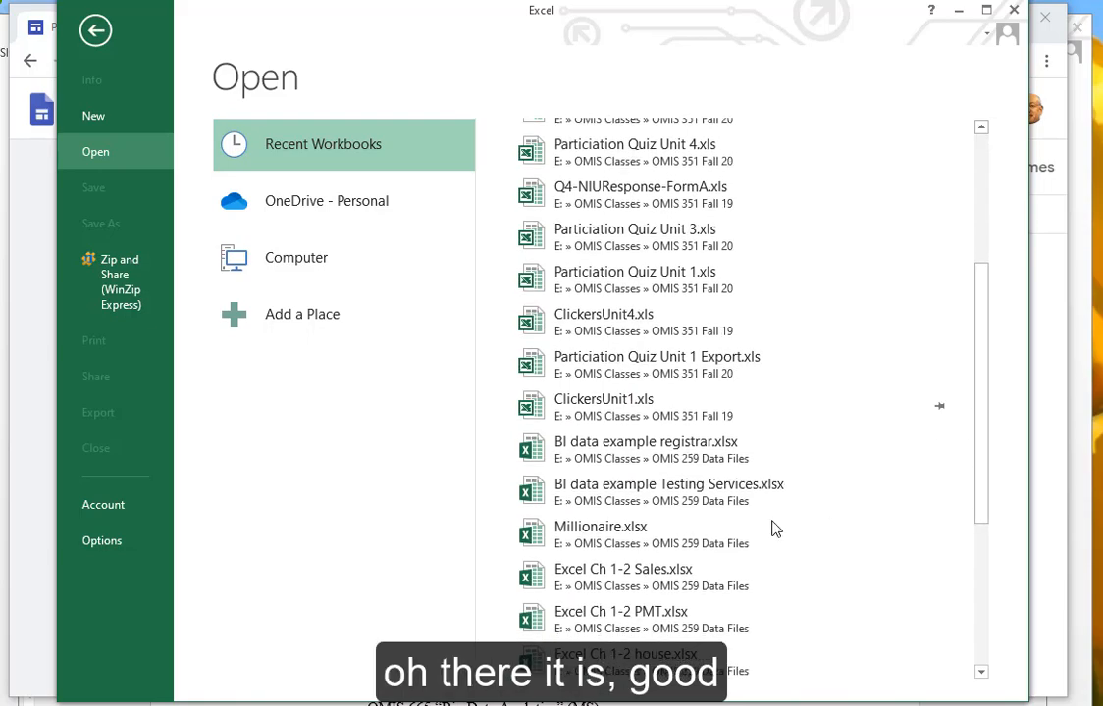
left_click(770, 524)
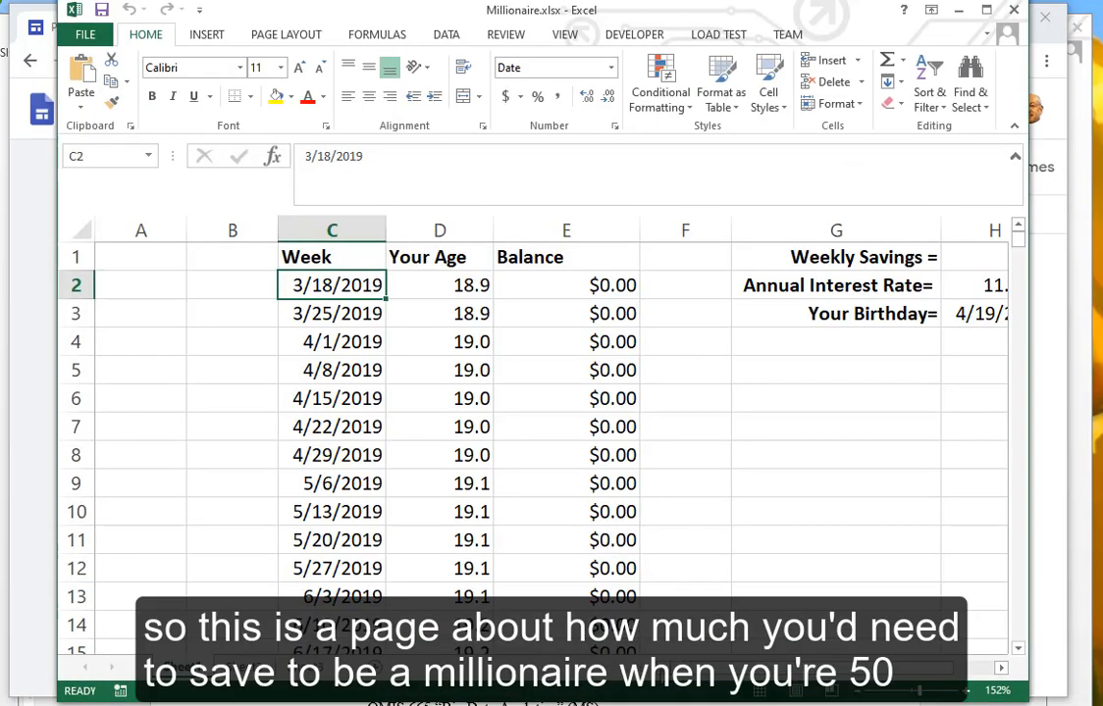
scroll(549, 432, "right", 1)
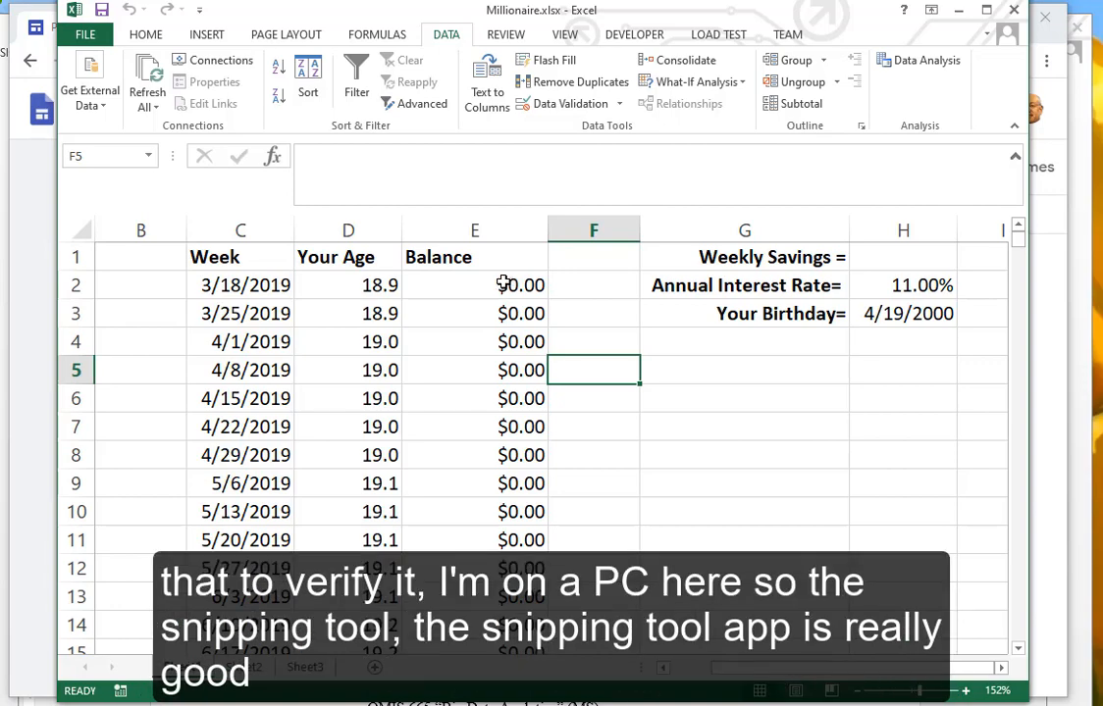
- Capture the Millionaire sheet's visible data area with the Snipping Tool
key("super+s")
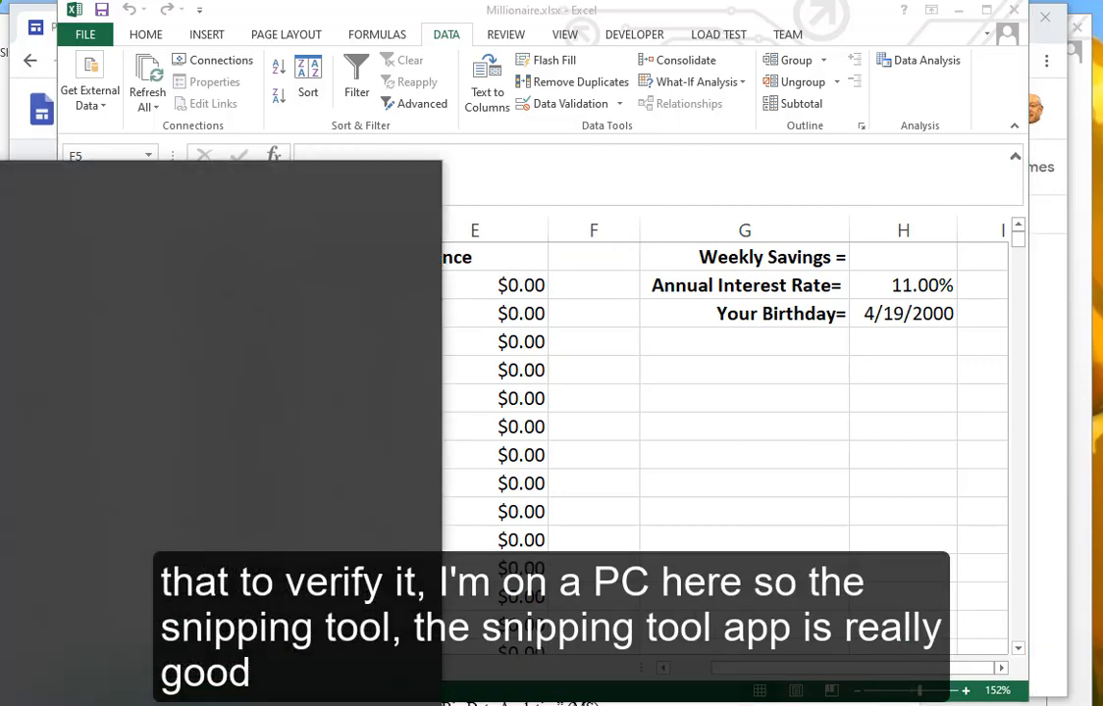
type("sn")
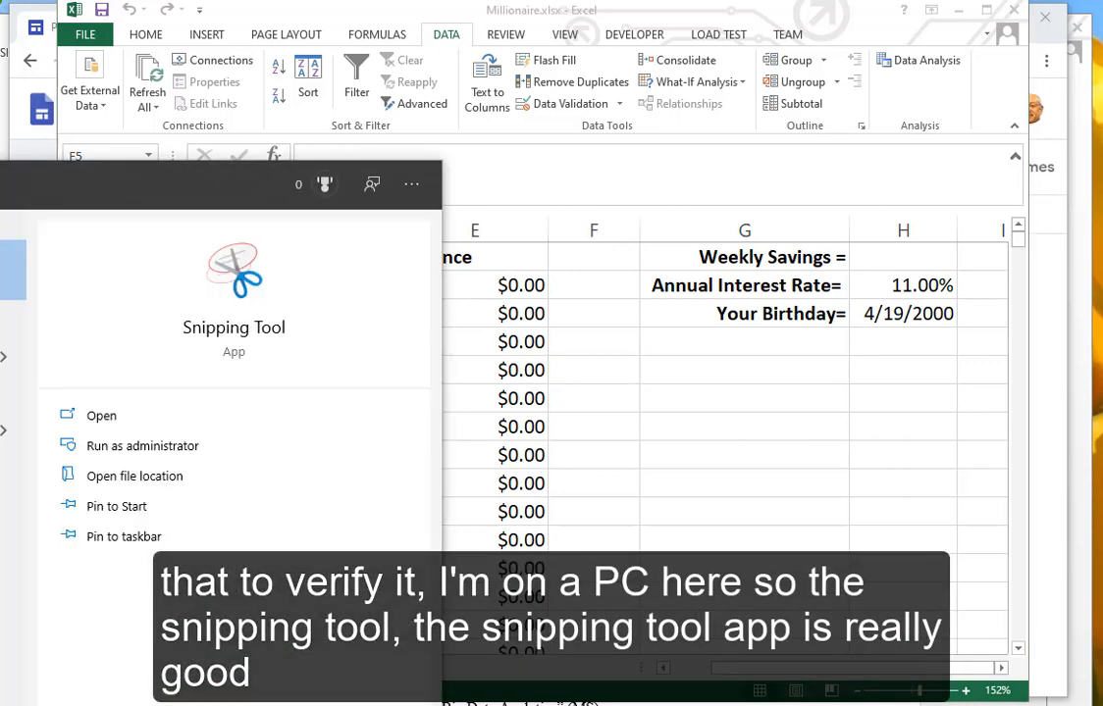
left_click(8, 270)
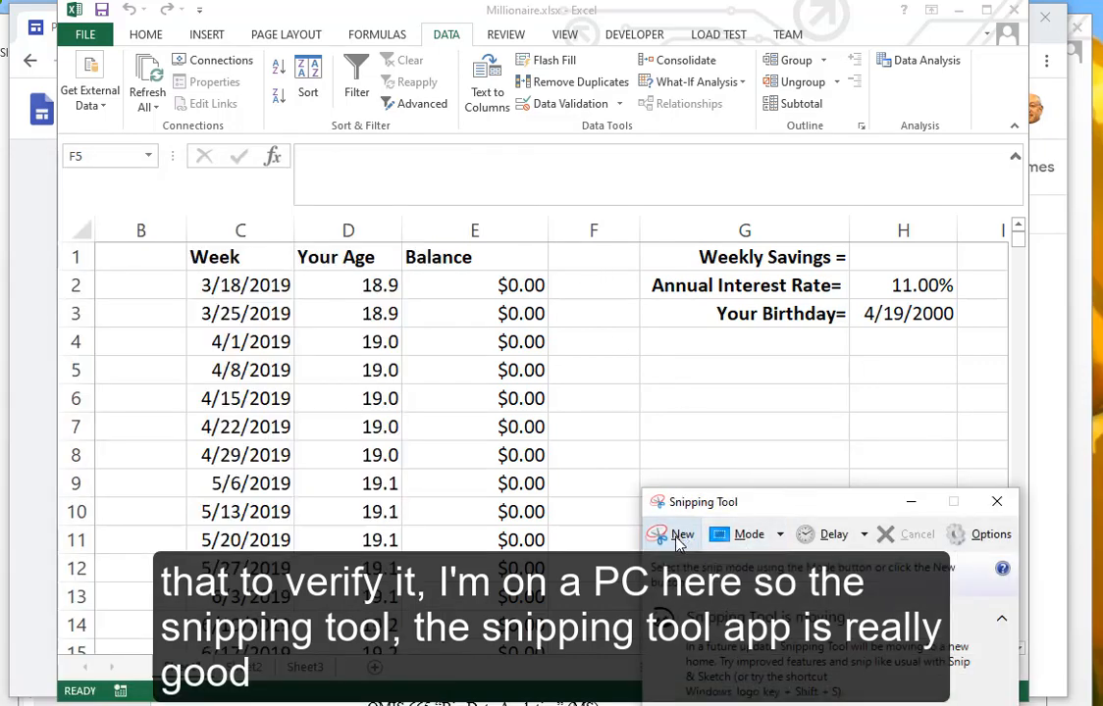
left_click(677, 538)
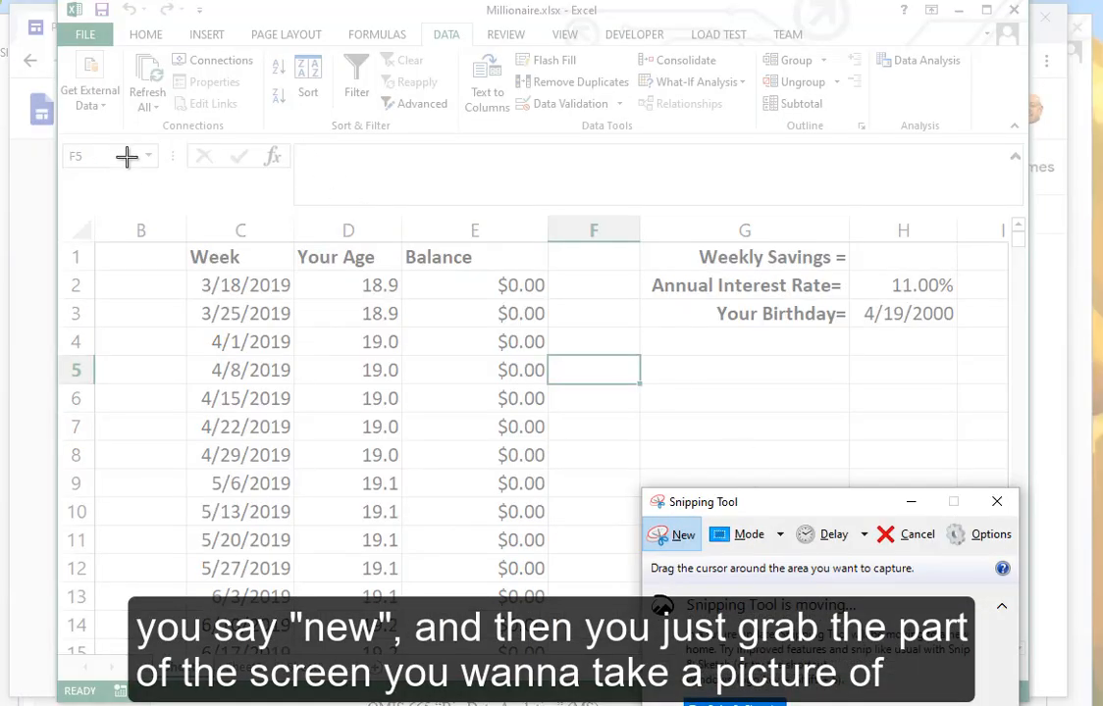
left_click_drag(66, 189, 989, 667)
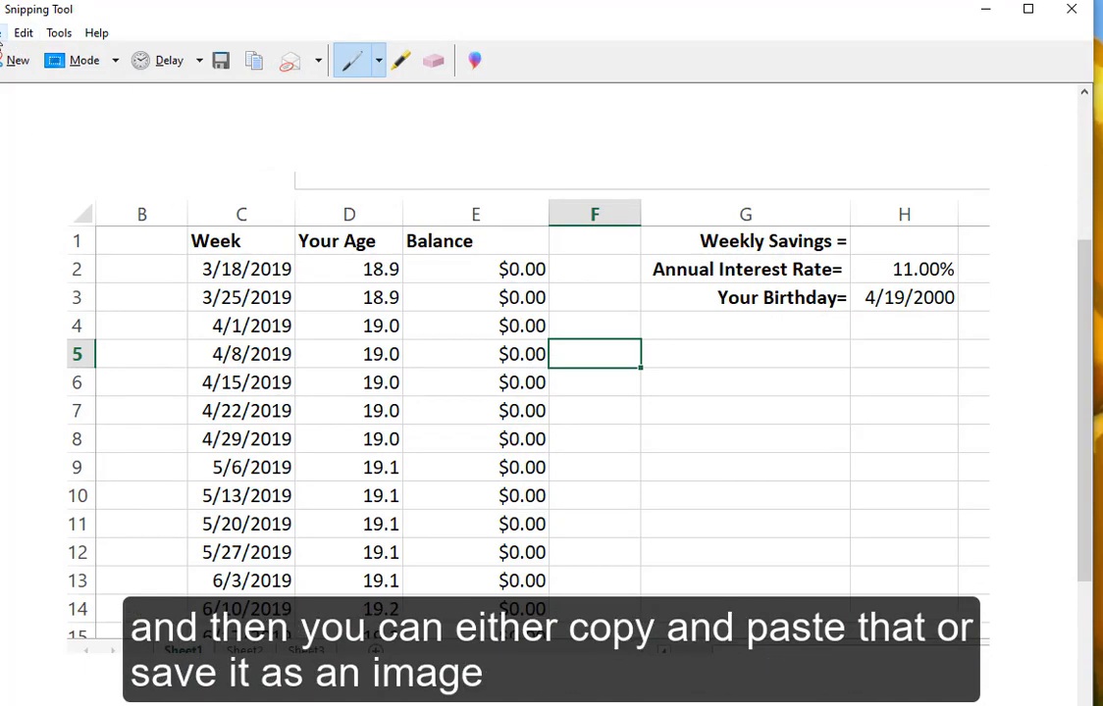
- Save the snip as ExcelExample in the OMIS Classes folder and close Snipping Tool
left_click(2, 32)
left_click(20, 81)
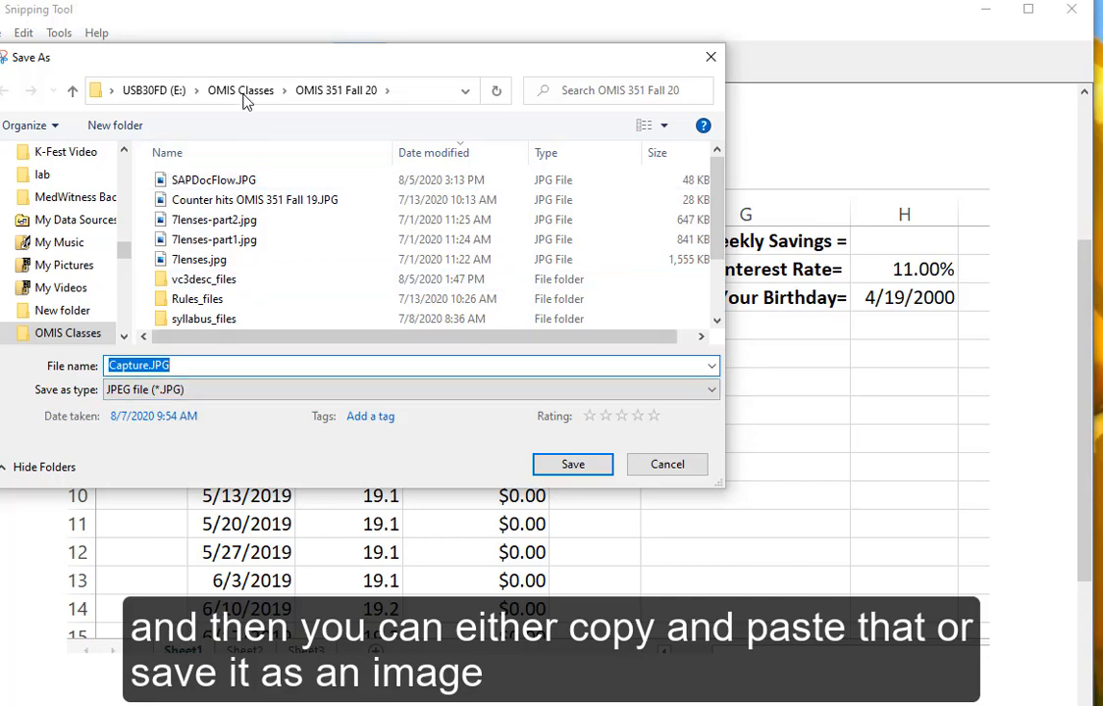
left_click(221, 91)
type("E")
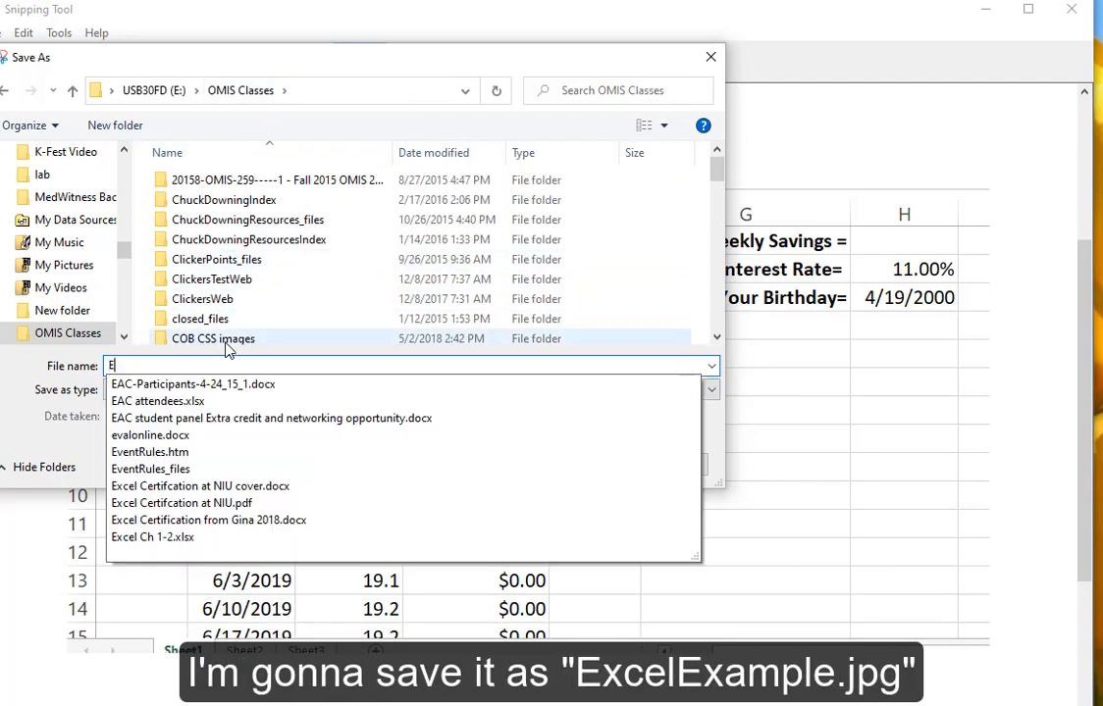
type("xcelExample")
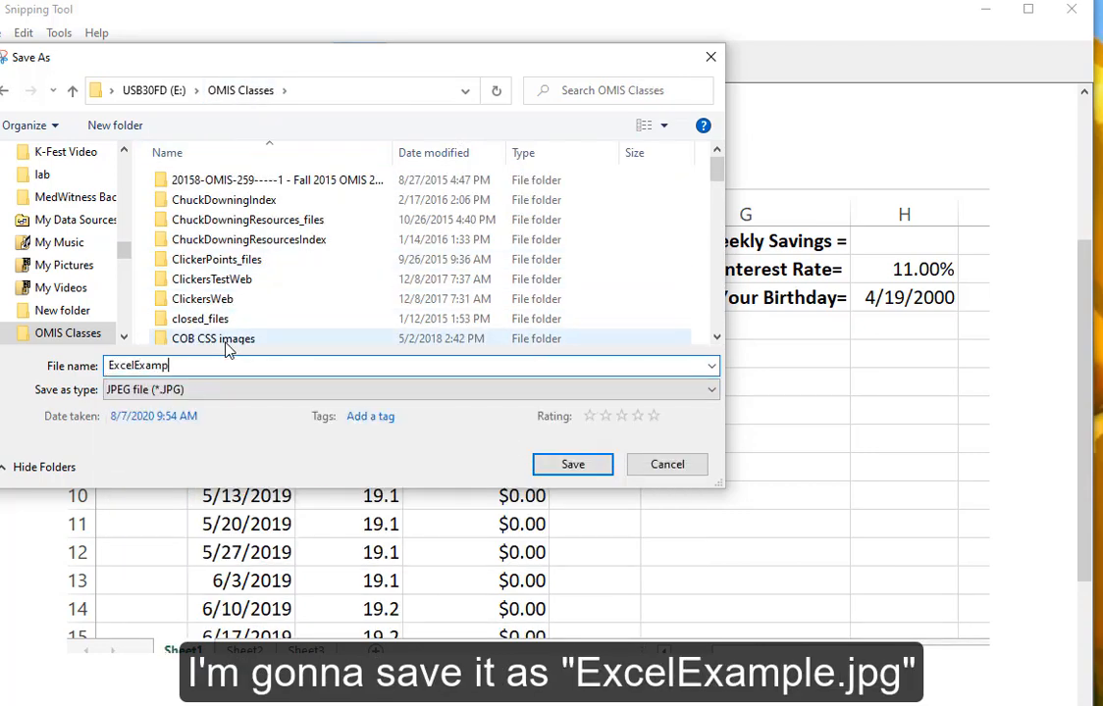
left_click(571, 466)
left_click(1071, 9)
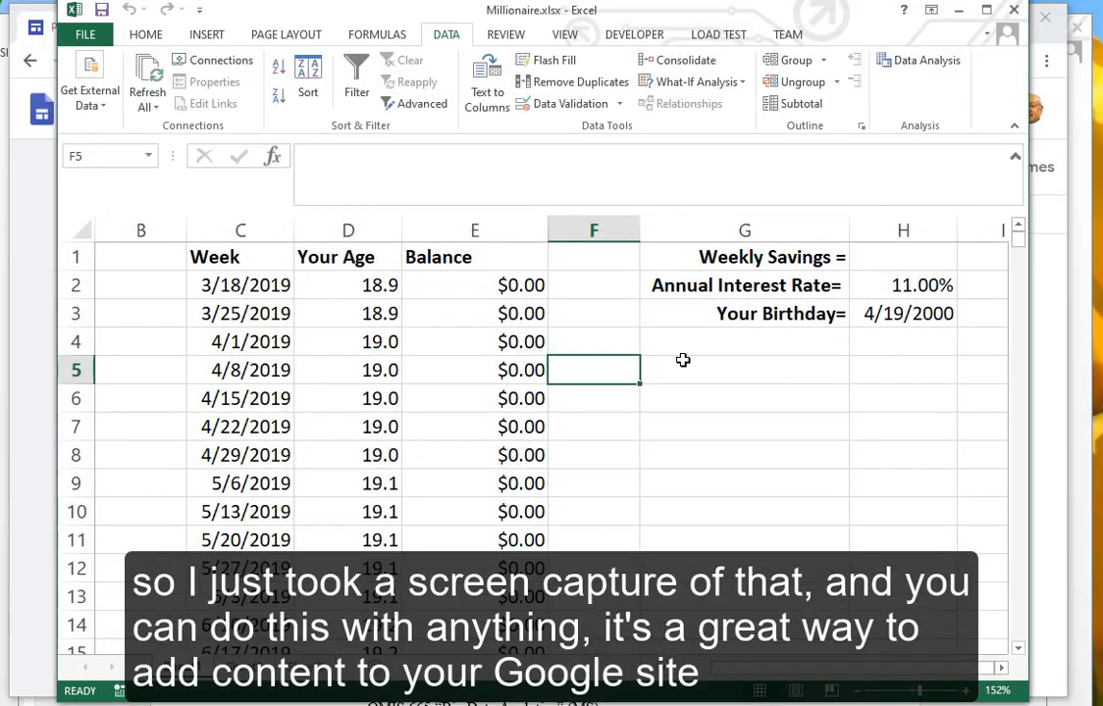
- Close Excel and upload ExcelExample.JPG as an image on the Excel Example page
left_click(1013, 13)
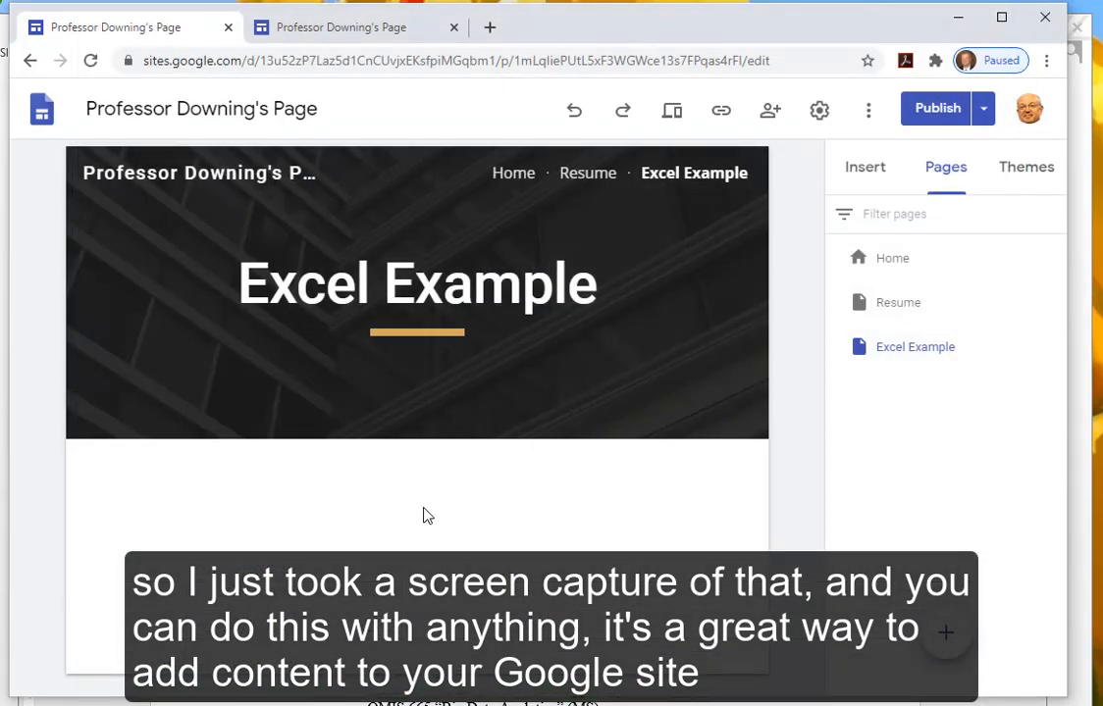
left_click(862, 175)
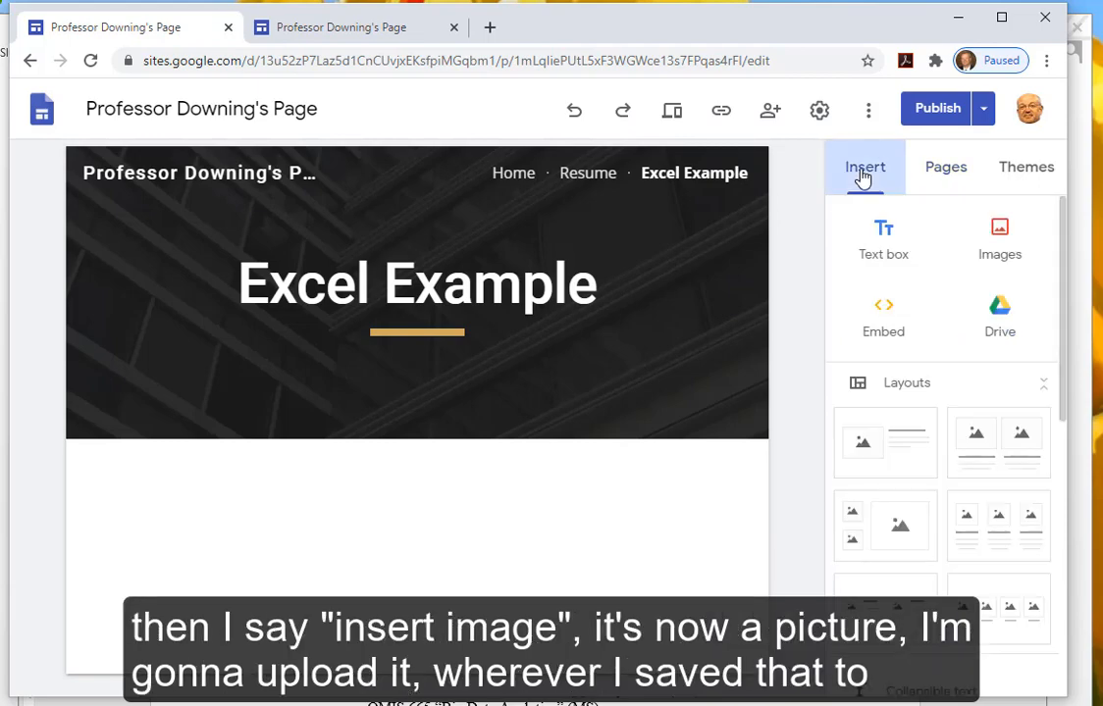
left_click(1003, 236)
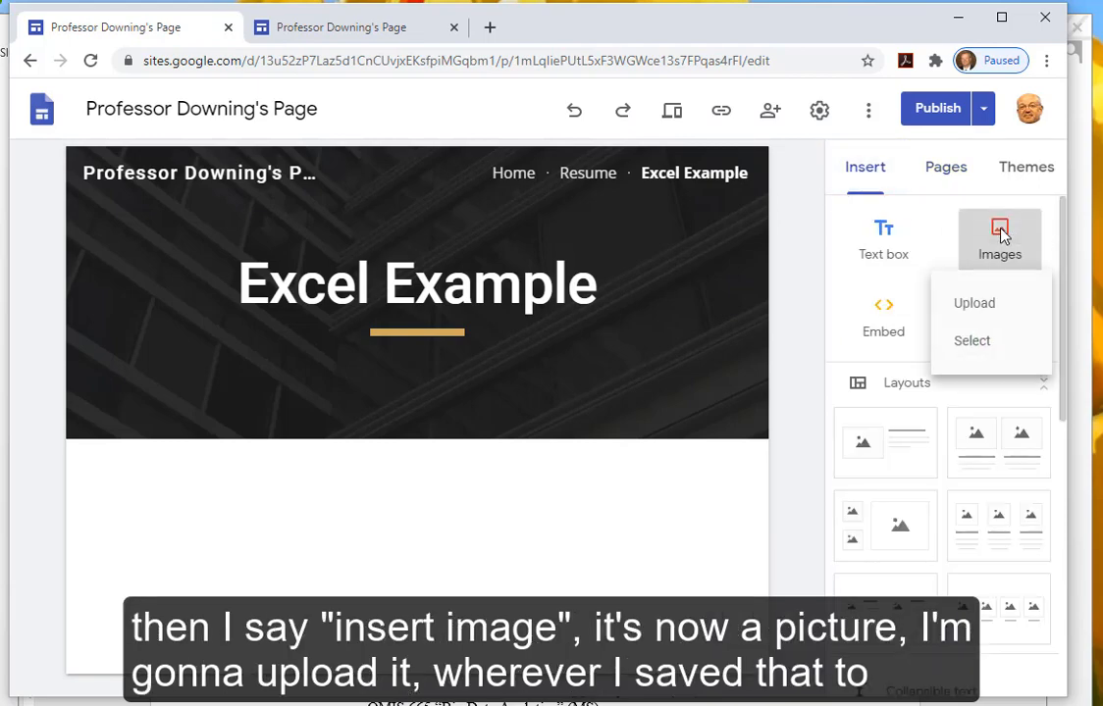
left_click(966, 305)
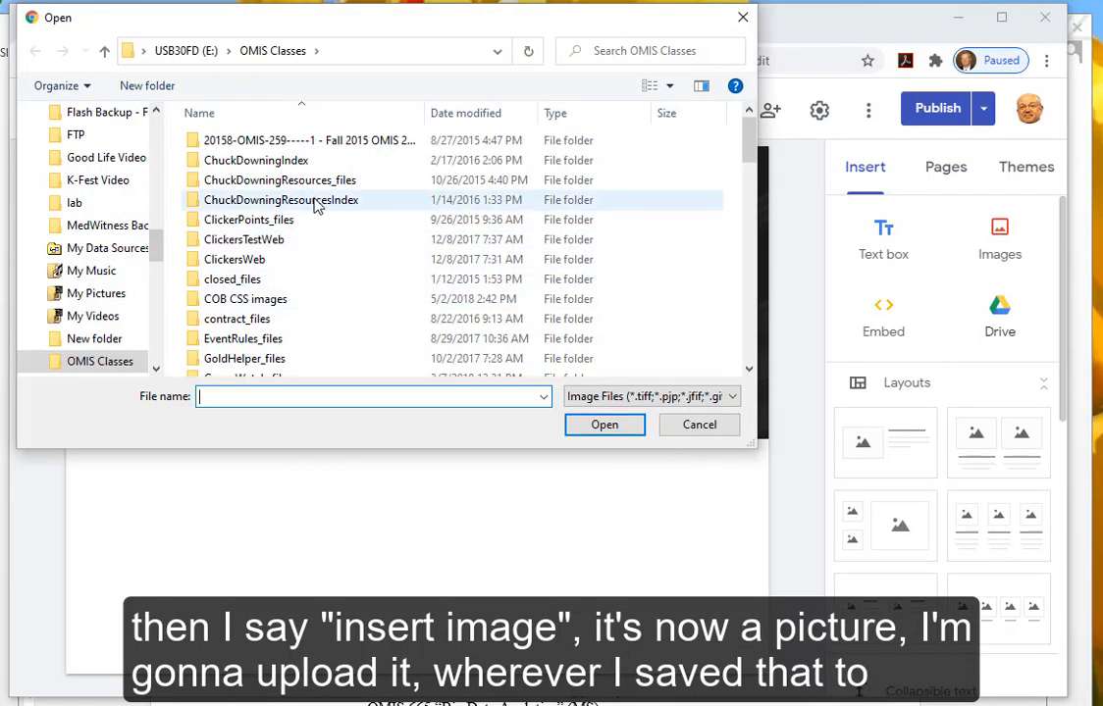
left_click(474, 114)
left_click(286, 140)
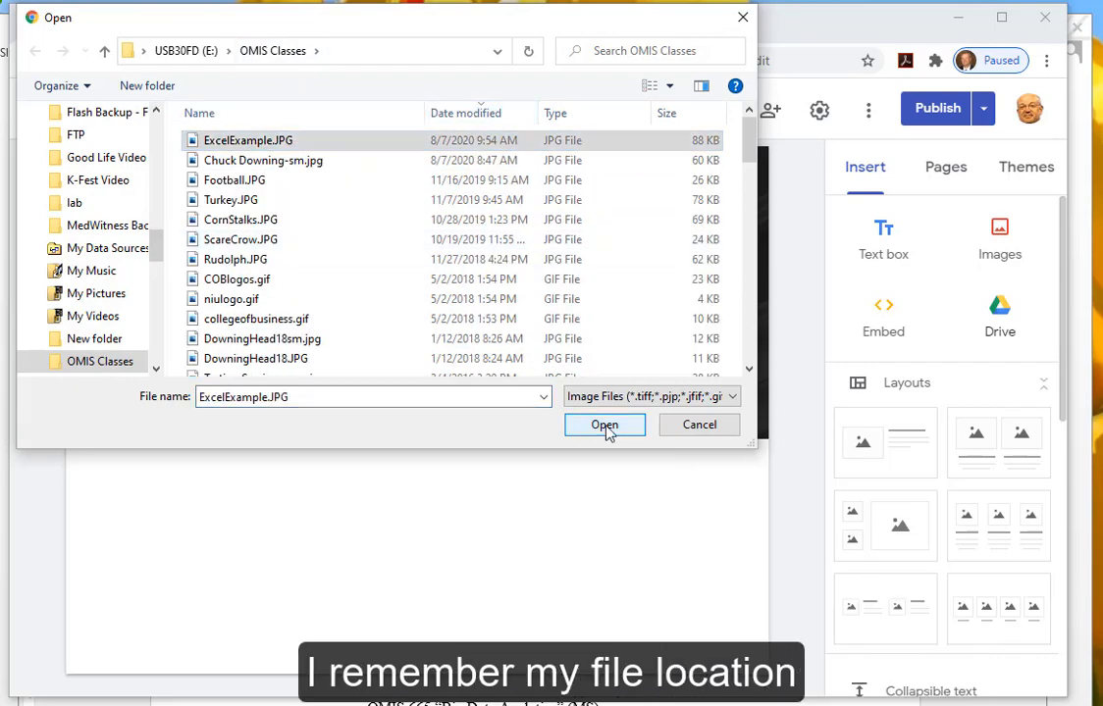
left_click(604, 429)
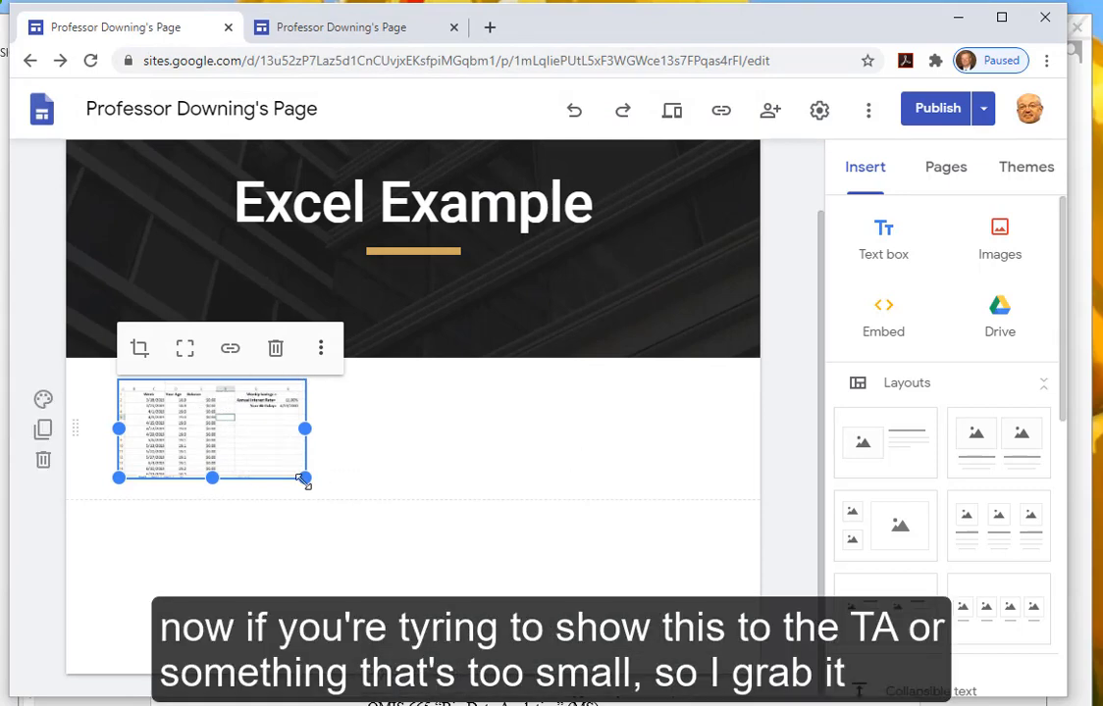
- Enlarge the spreadsheet screenshot by dragging its corner handle
left_click_drag(305, 480, 600, 697)
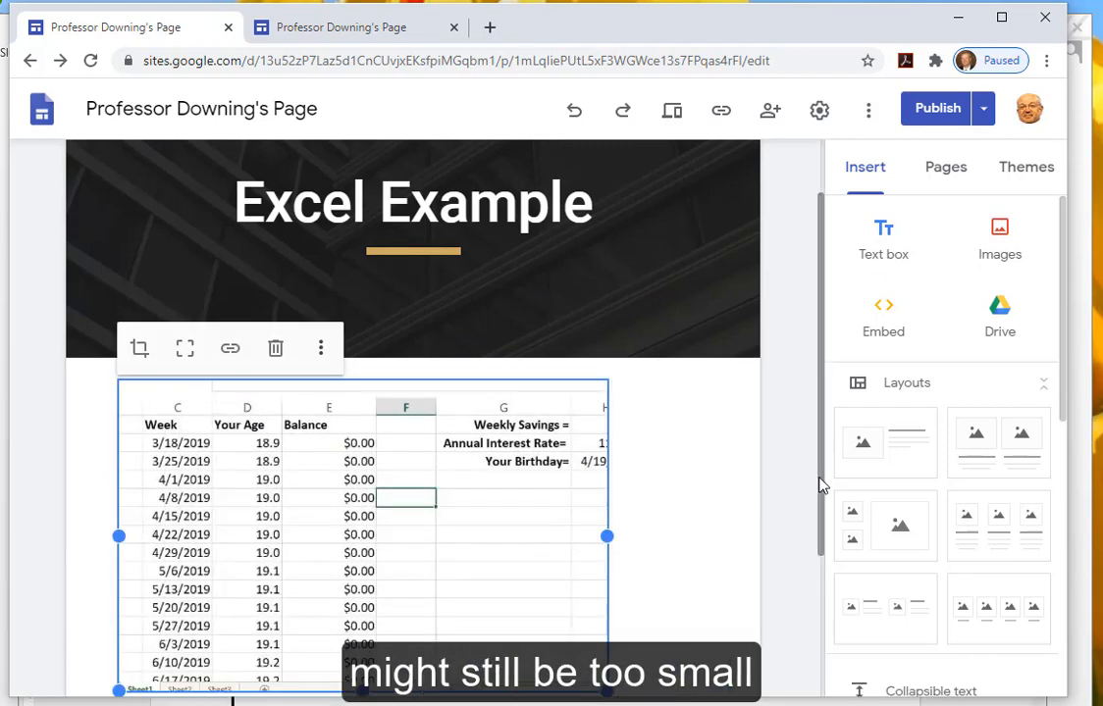
left_click_drag(822, 484, 817, 594)
left_click_drag(595, 511, 614, 577)
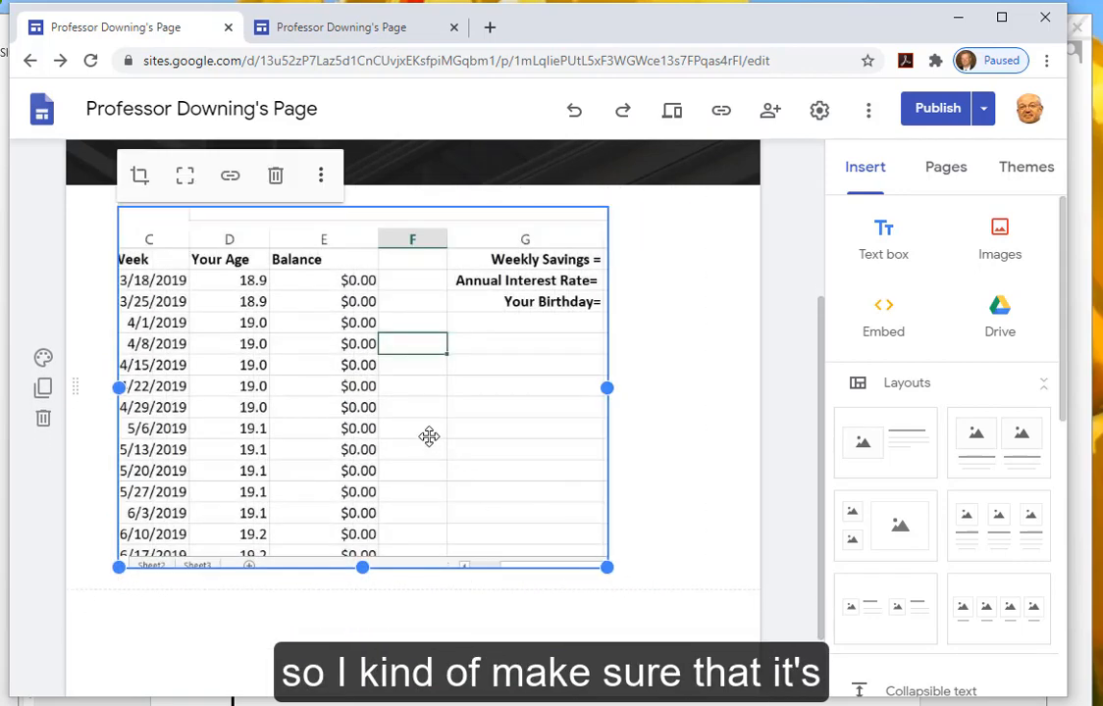
- Crop the screenshot, repositioning the spreadsheet within the crop area
left_click(139, 175)
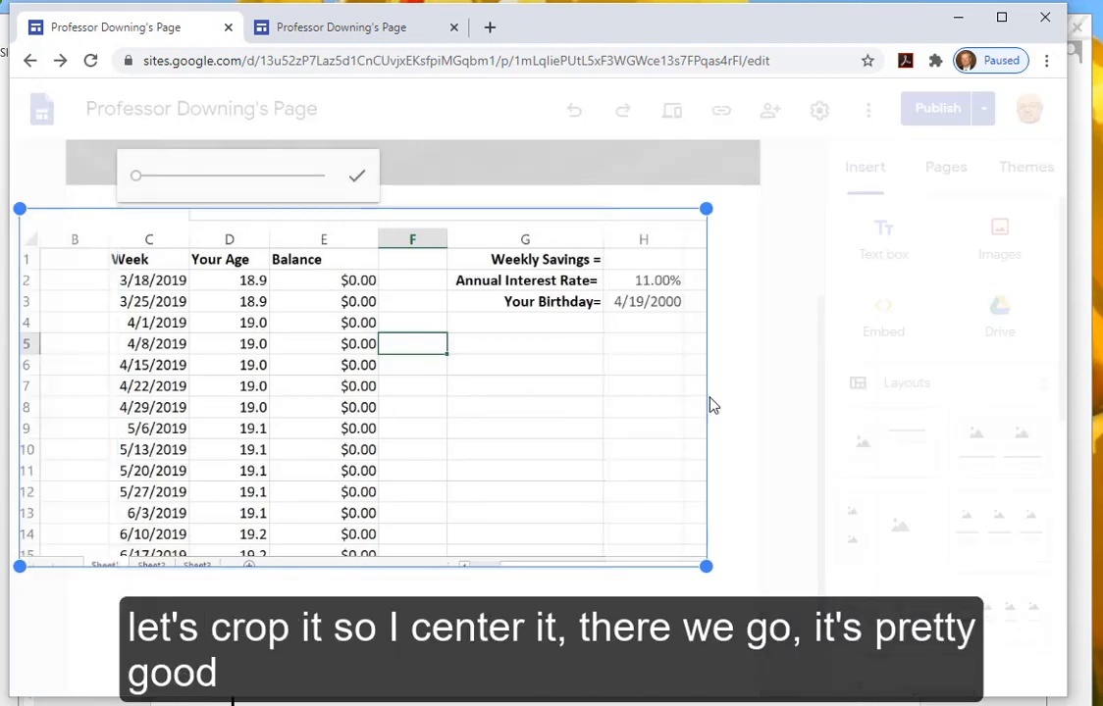
left_click_drag(484, 408, 512, 423)
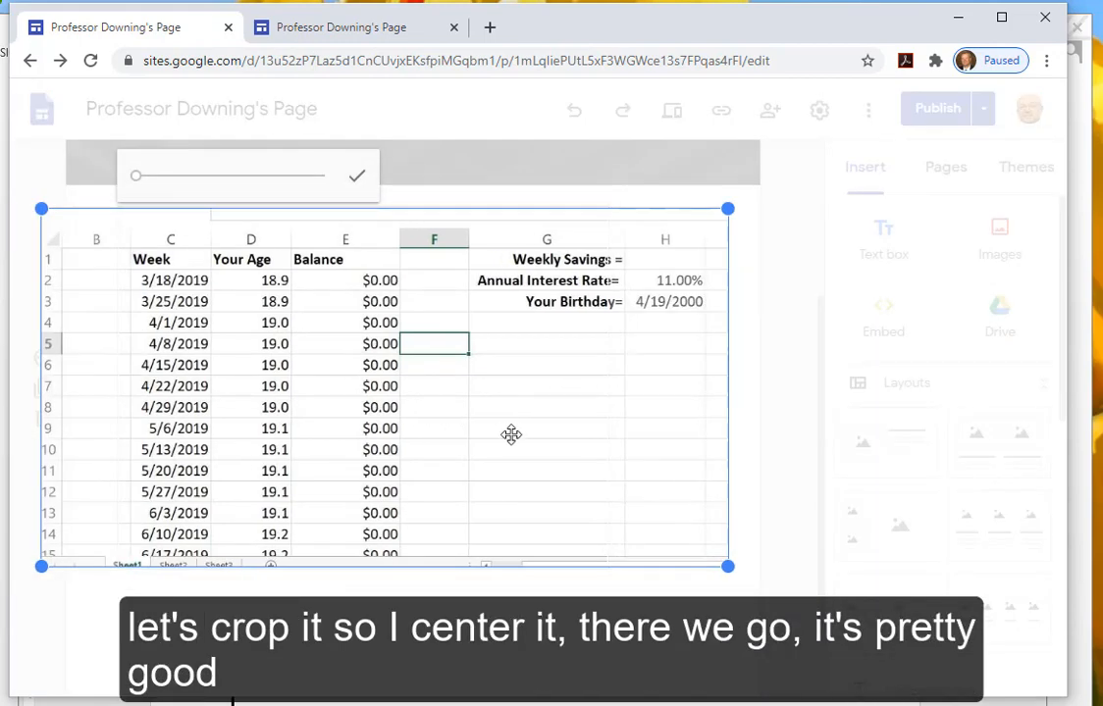
left_click(357, 181)
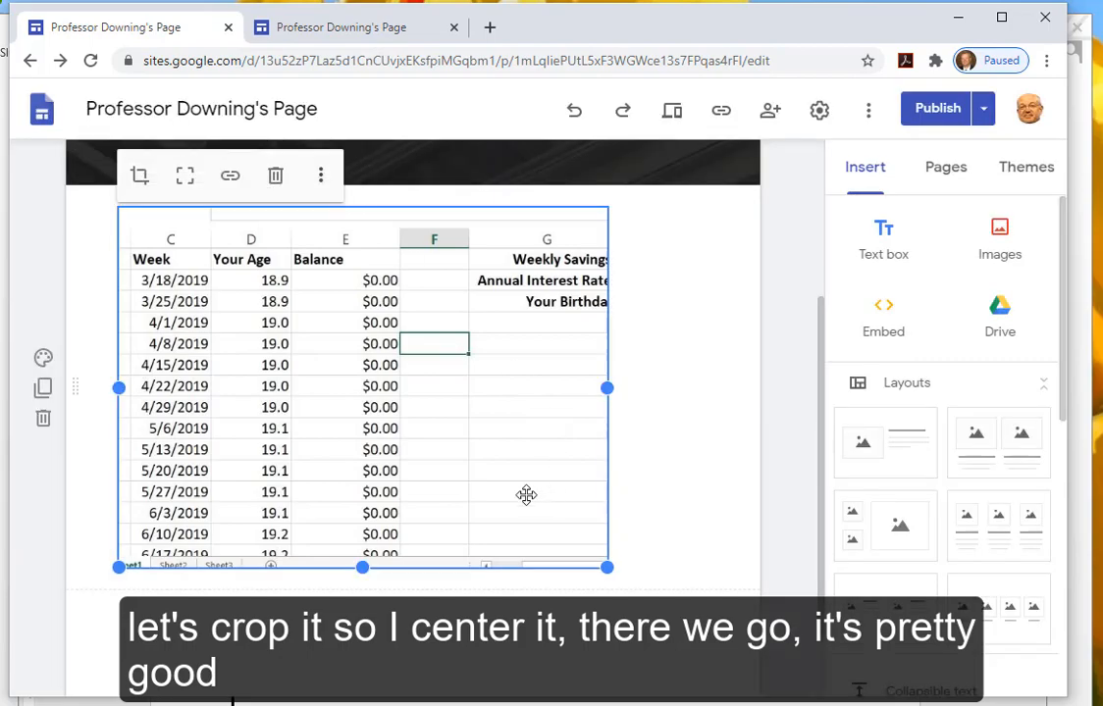
- Widen the cropped screenshot across the page to show columns B through H
left_click_drag(607, 389, 708, 391)
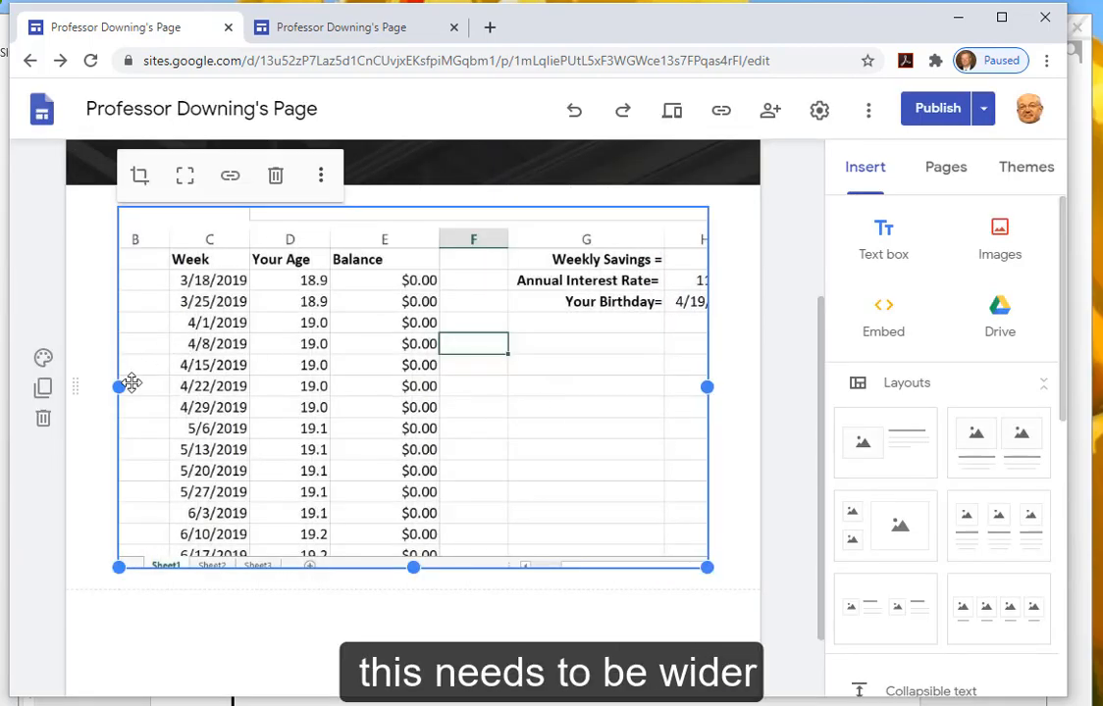
left_click_drag(120, 388, 69, 393)
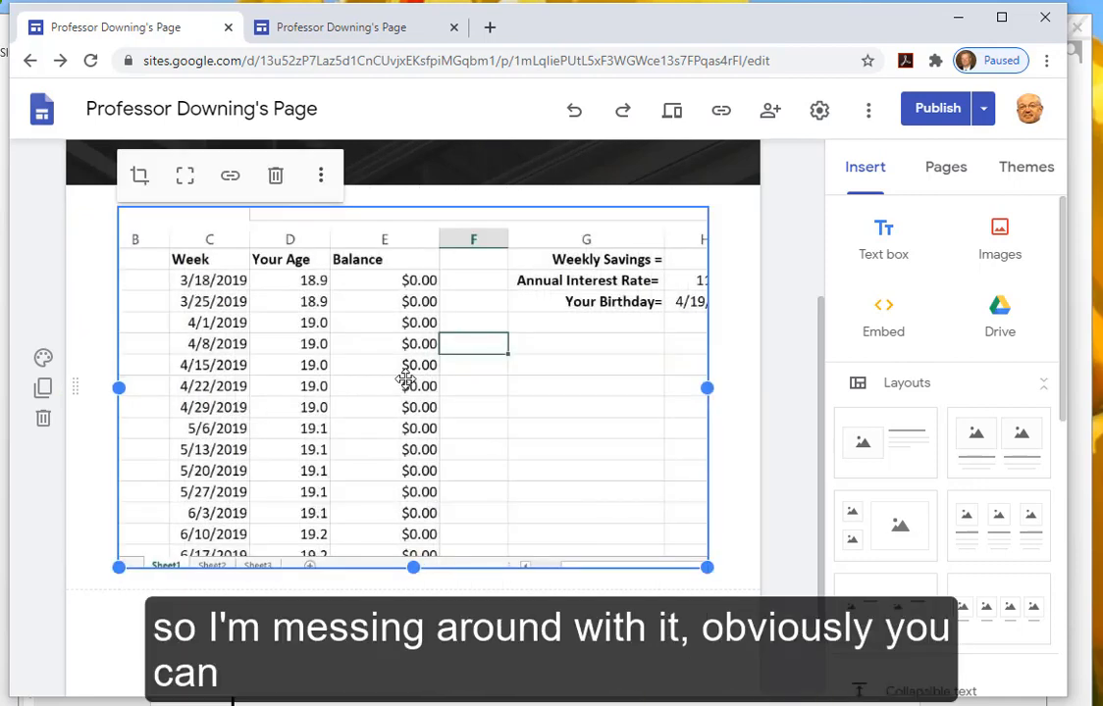
left_click(562, 638)
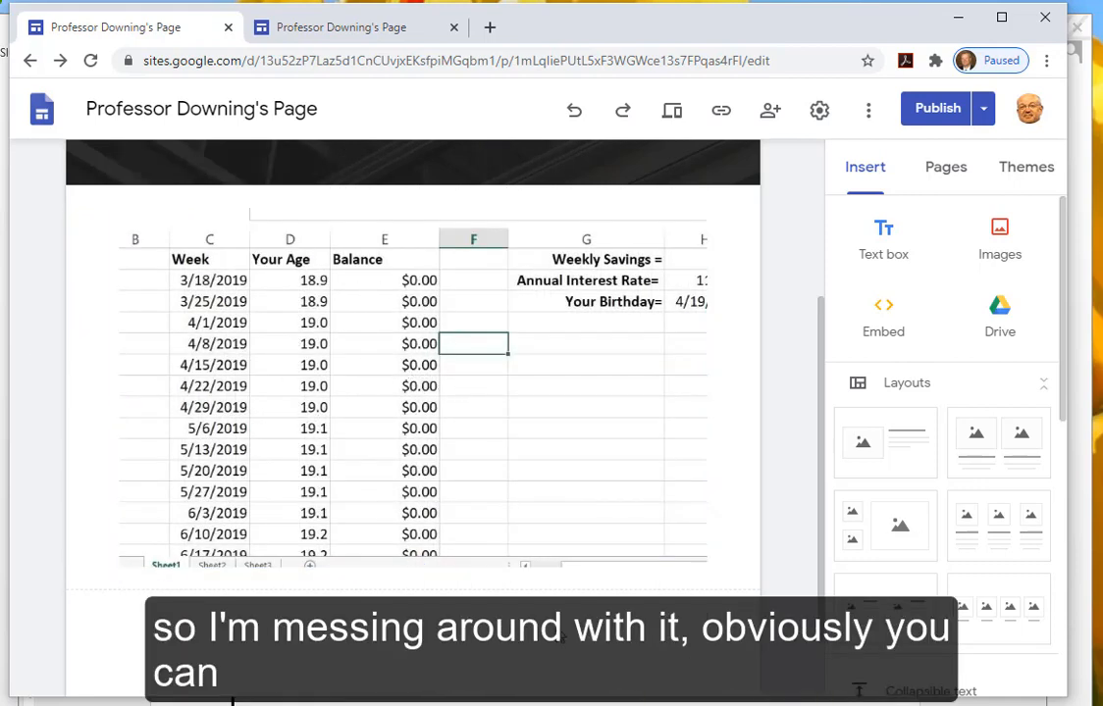
- Publish the site, then reload the live site until Excel Example appears beside Home and Resume
left_click(934, 110)
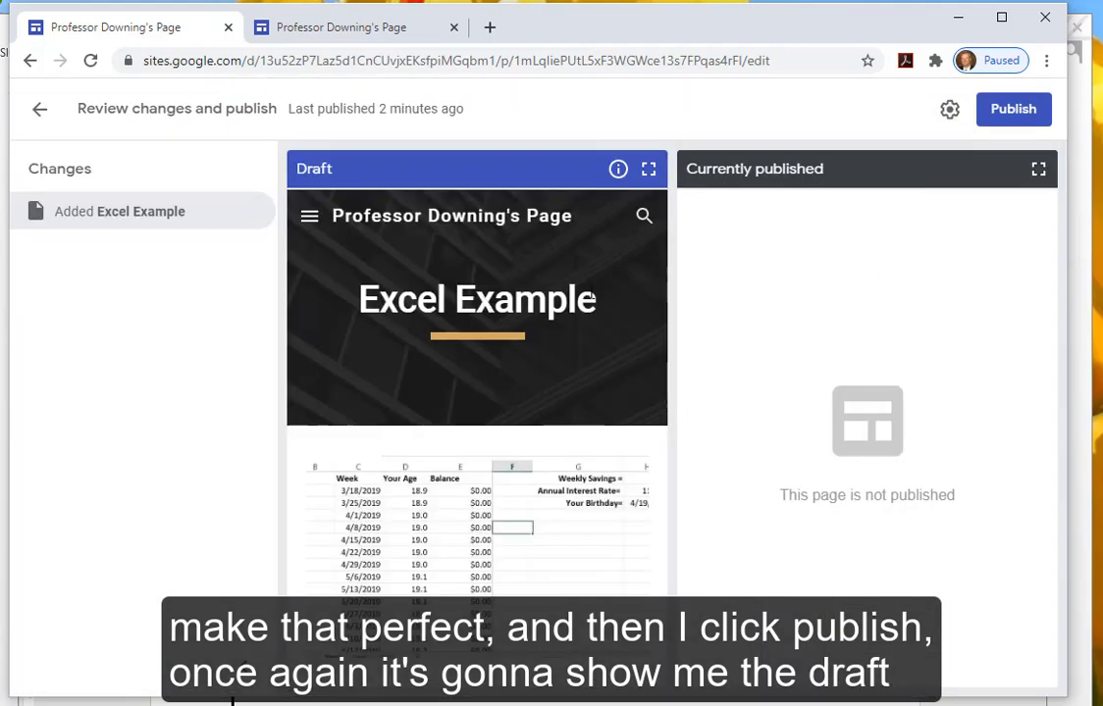
left_click(1001, 114)
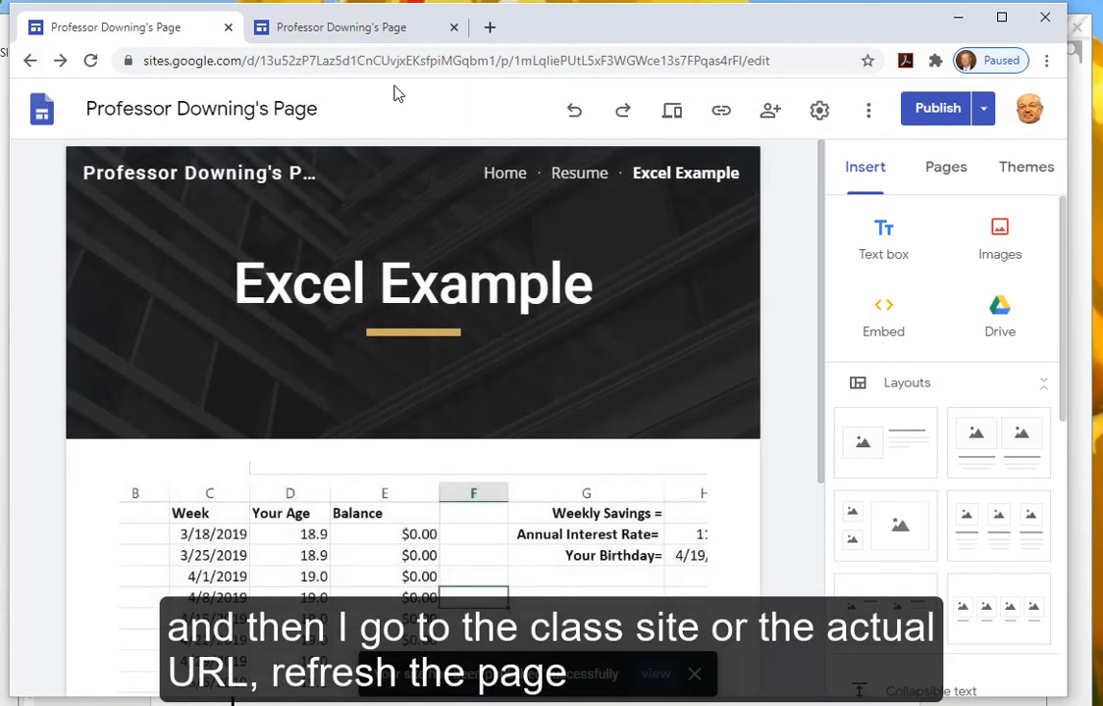
left_click(387, 35)
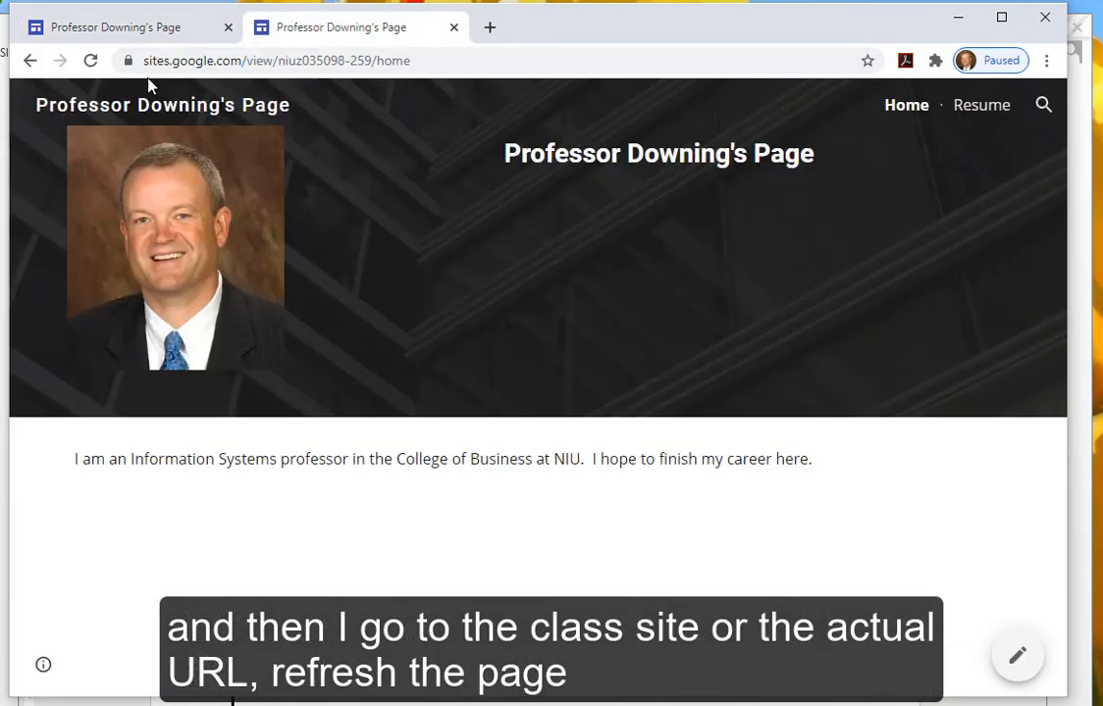
left_click(90, 61)
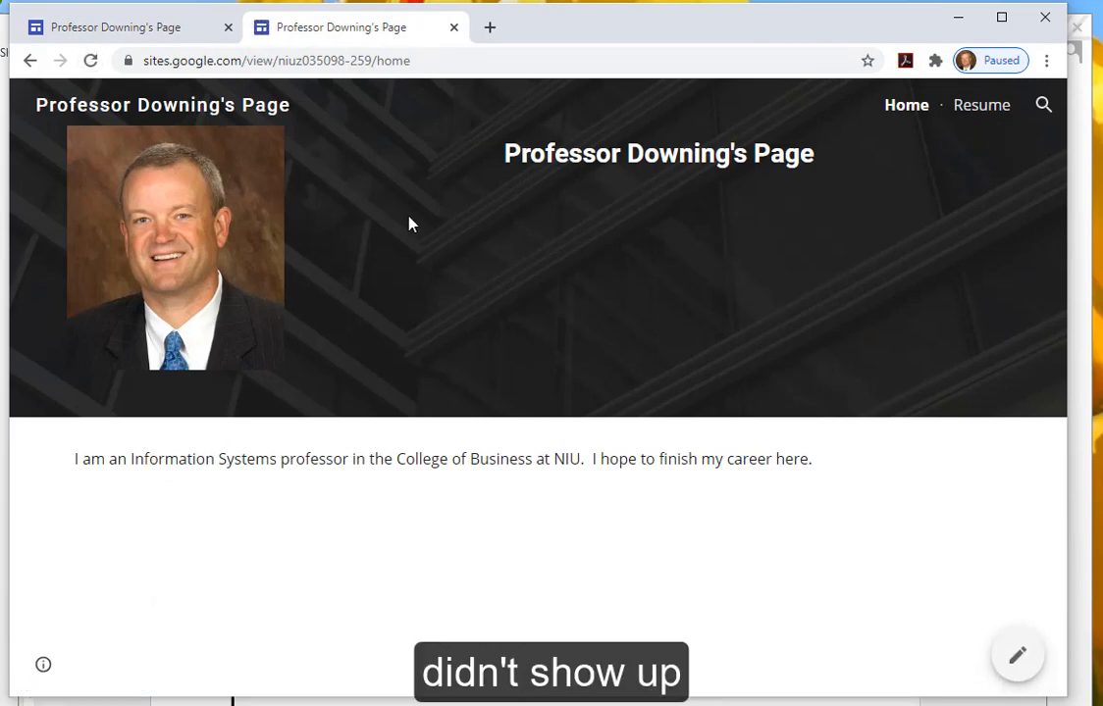
left_click(90, 61)
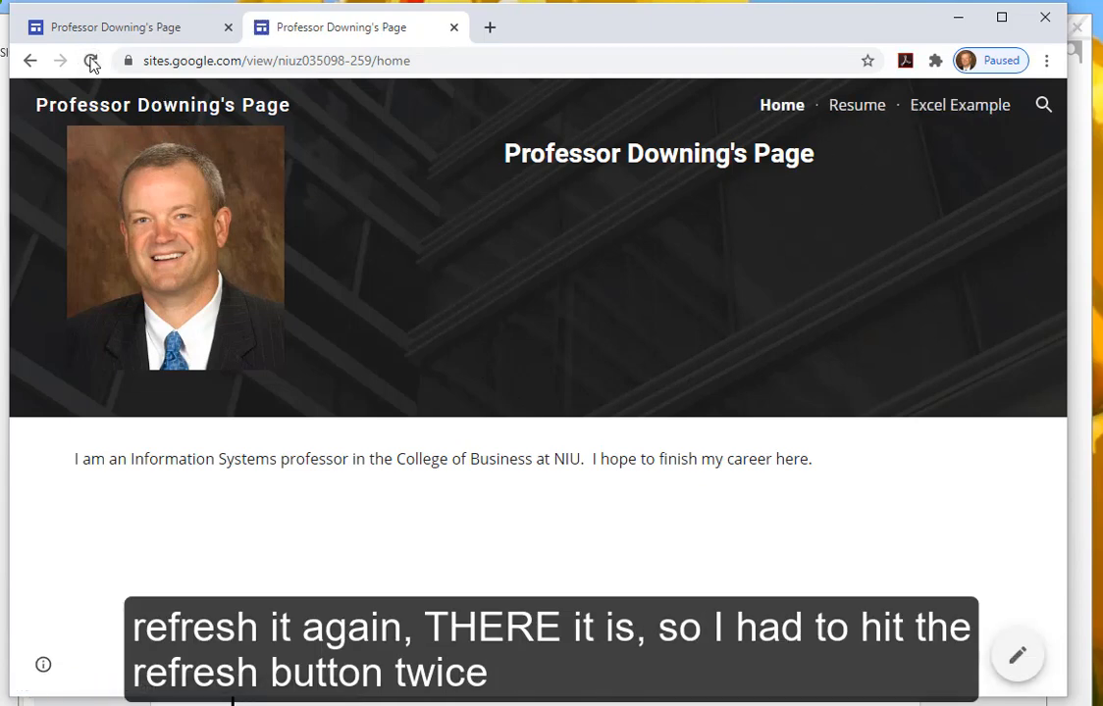
left_click(951, 110)
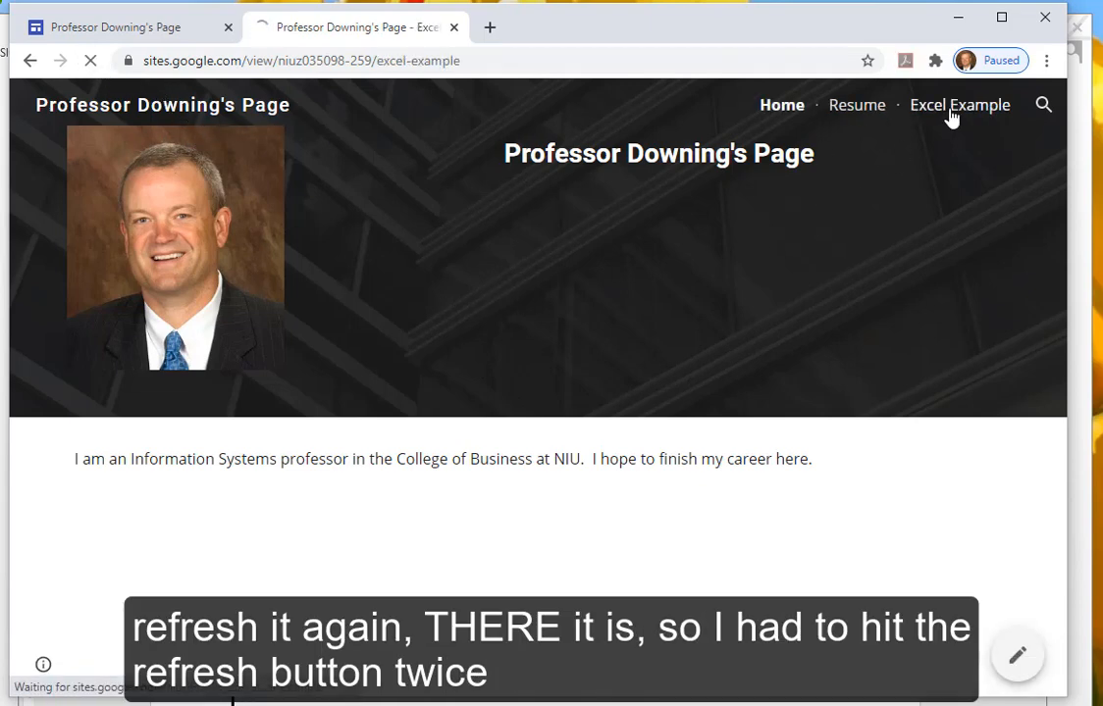
scroll(862, 413, "down", 3)
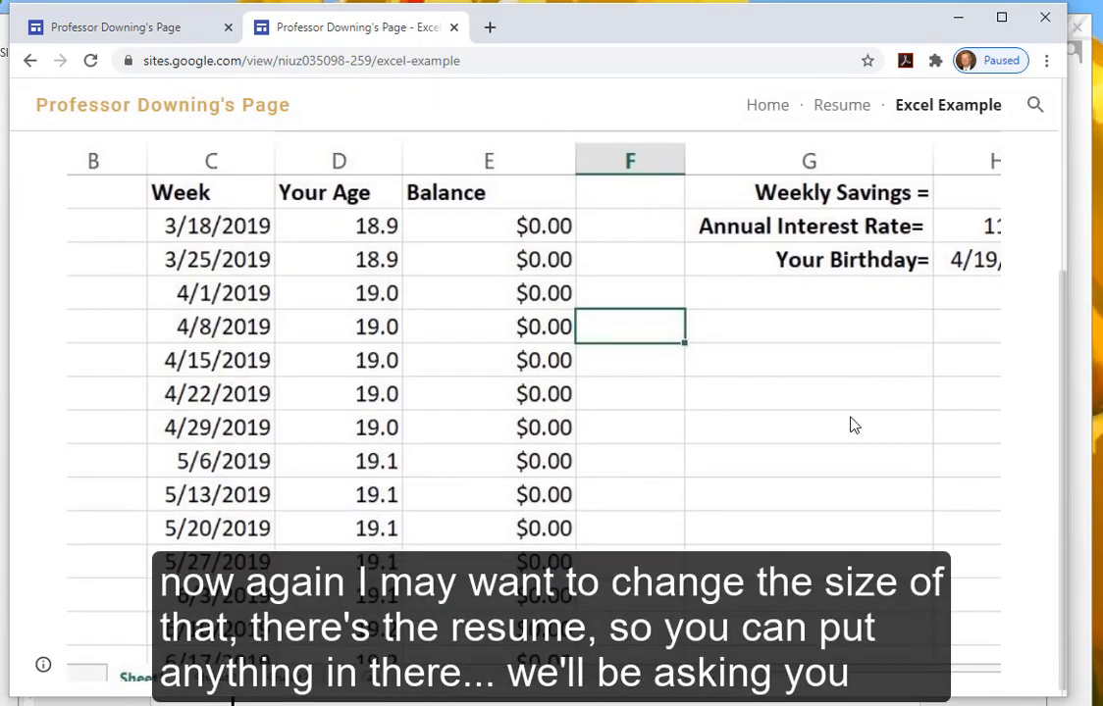
scroll(612, 478, "up", 3)
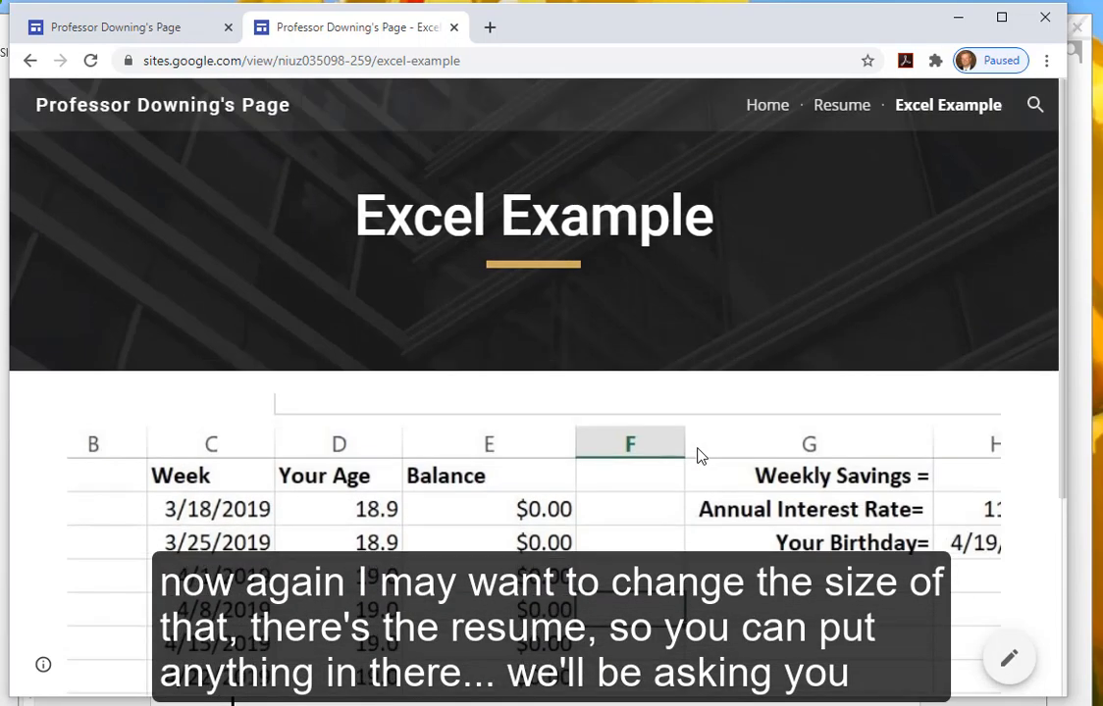
left_click(837, 110)
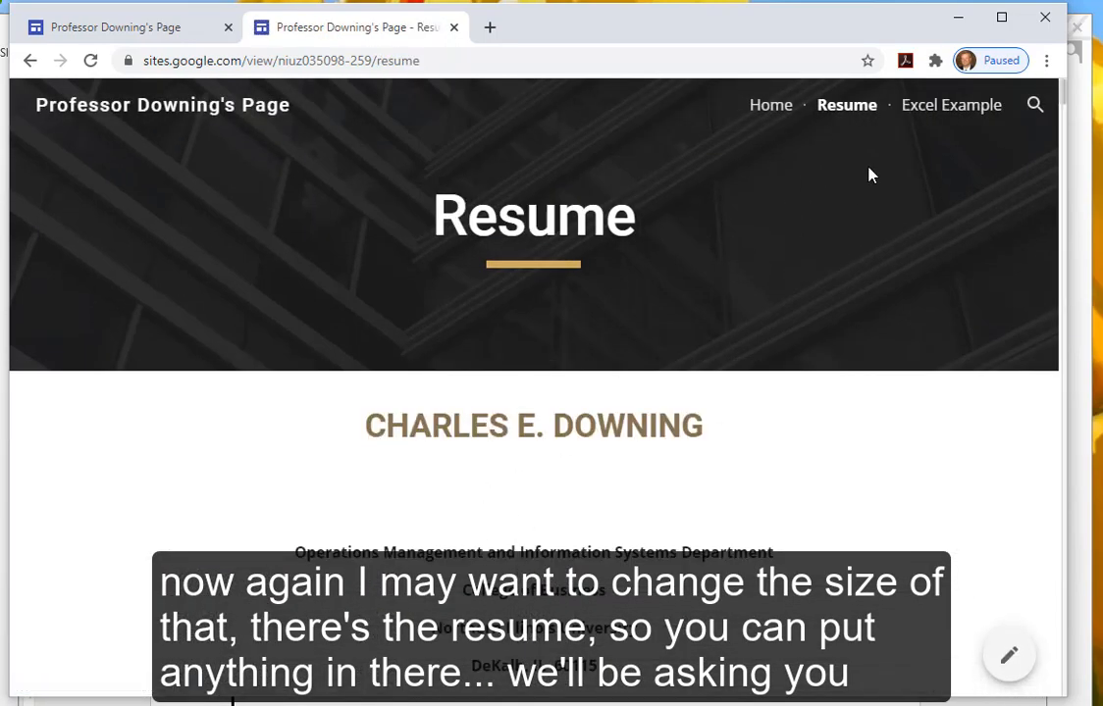
left_click(943, 107)
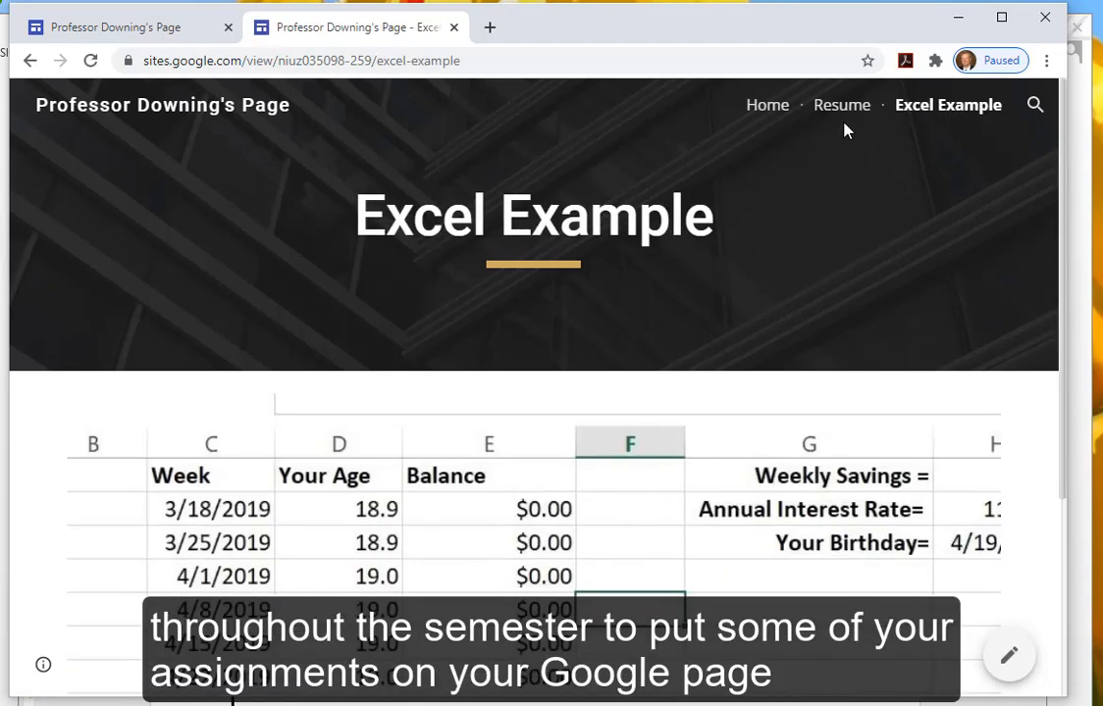
left_click(841, 110)
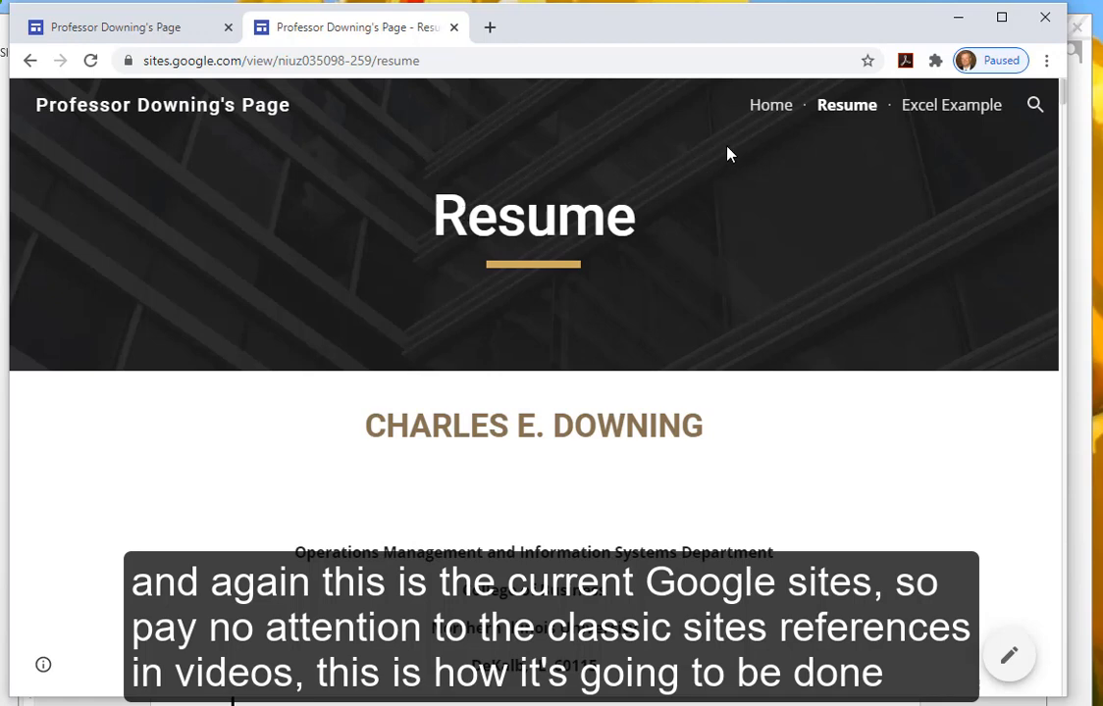
left_click(770, 107)
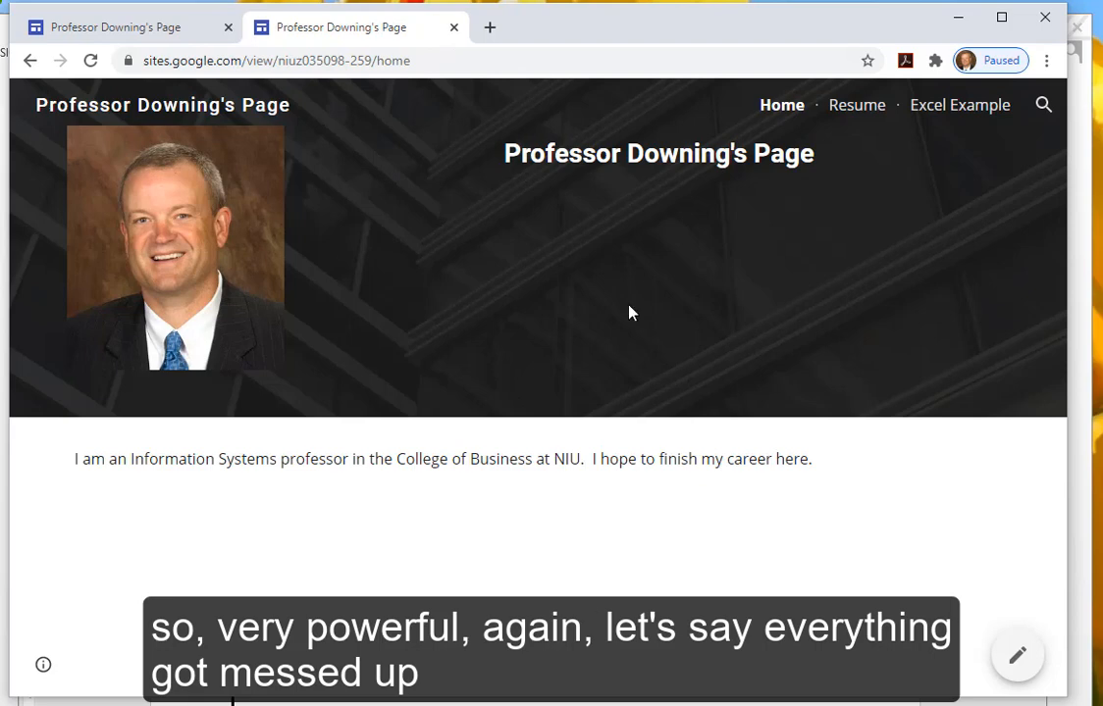
- Close the live site, return to Sites home and open Professor Downing's Page's options menu
left_click(454, 29)
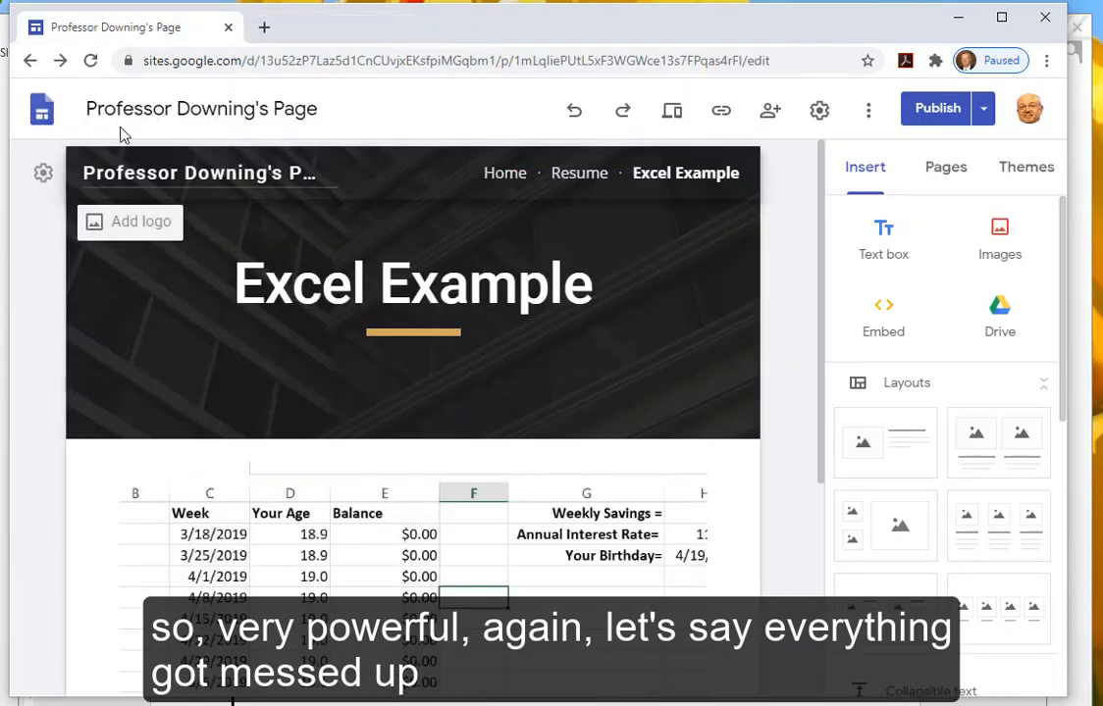
left_click(43, 119)
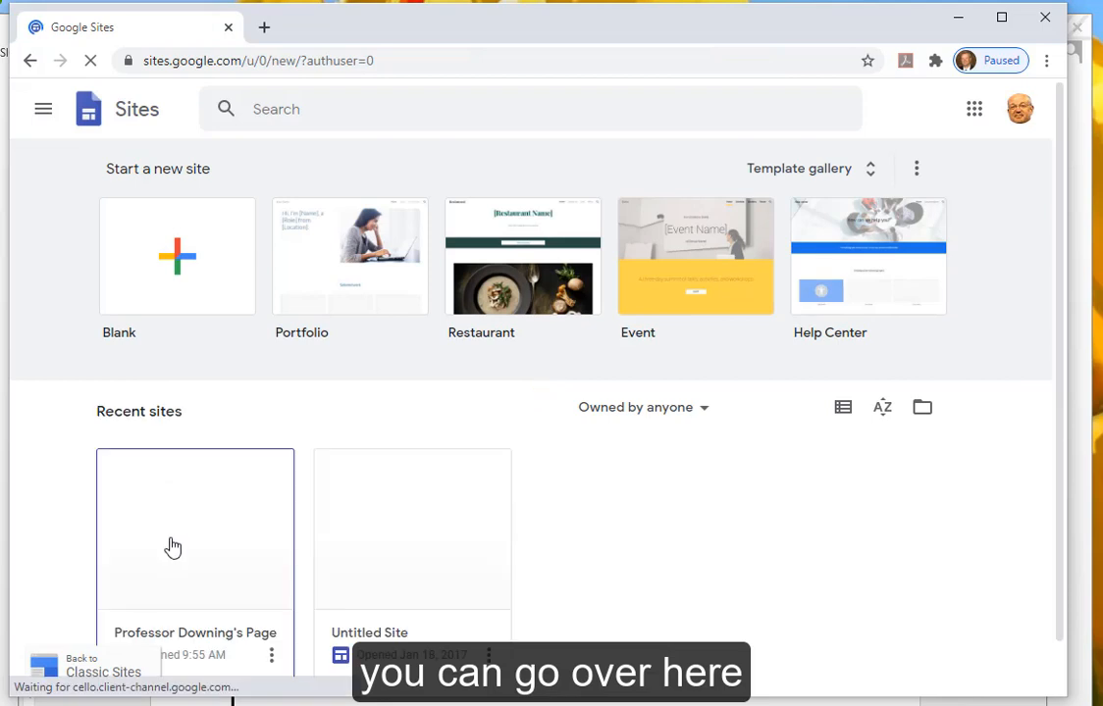
left_click(272, 655)
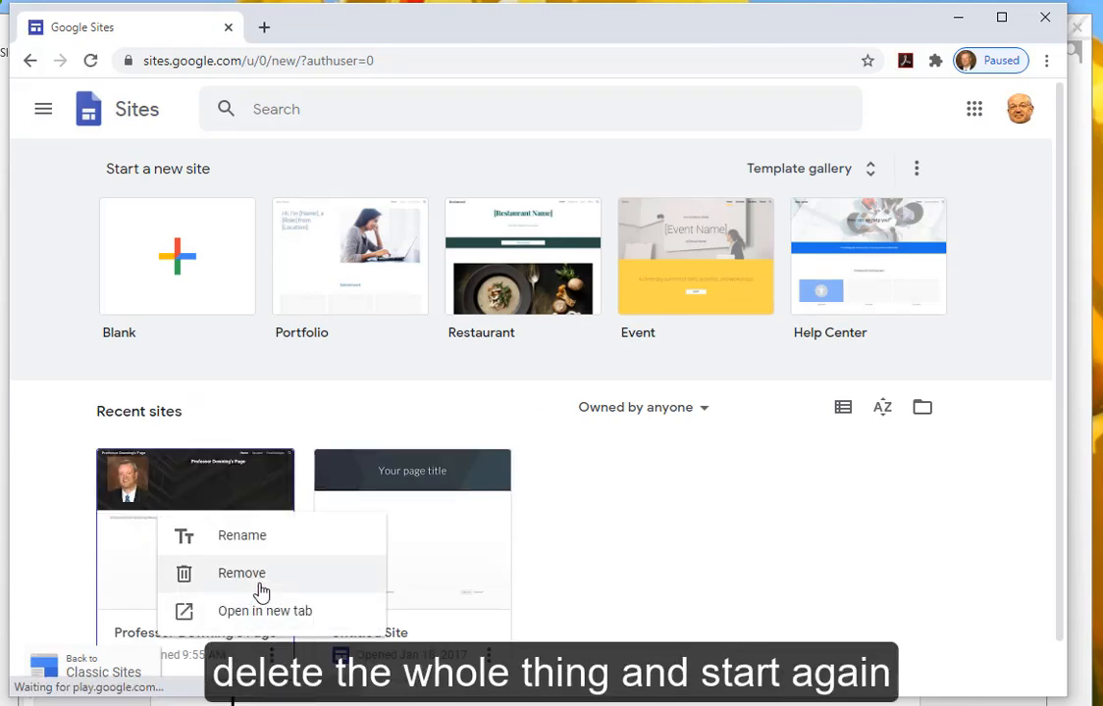